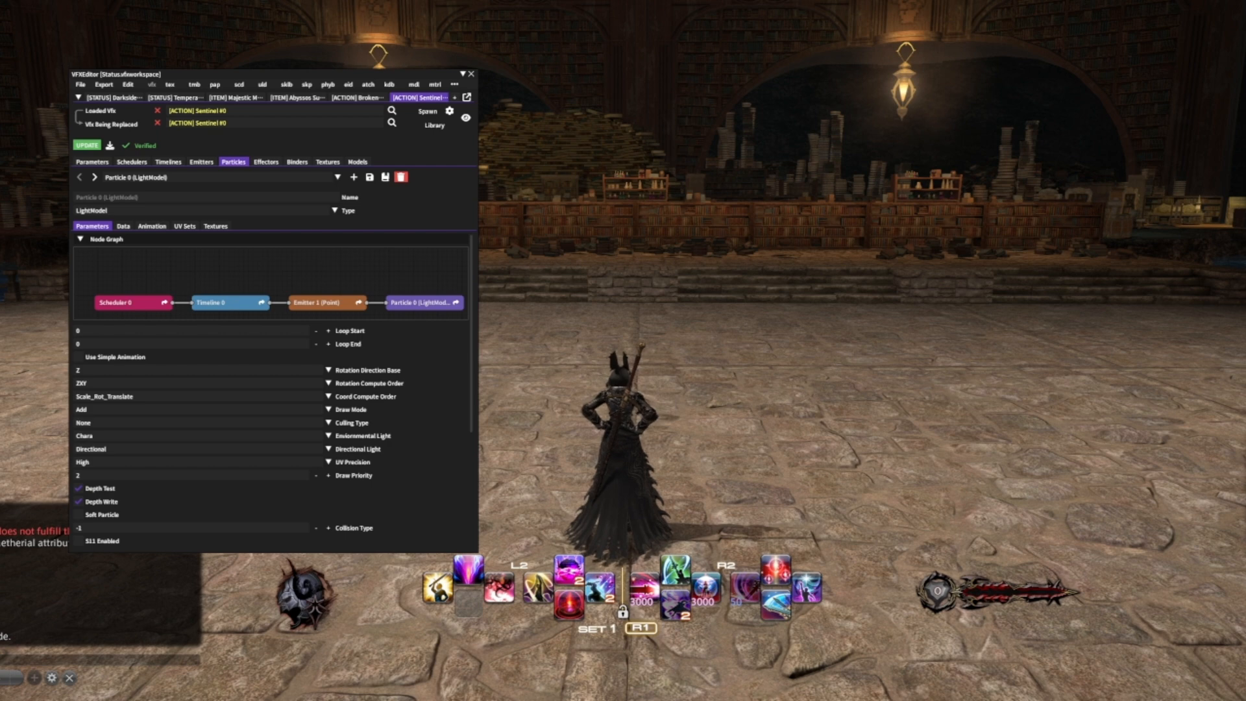
- Rename the Sentinel effect's document as "Modd 1"
left_click_drag(272, 74, 269, 76)
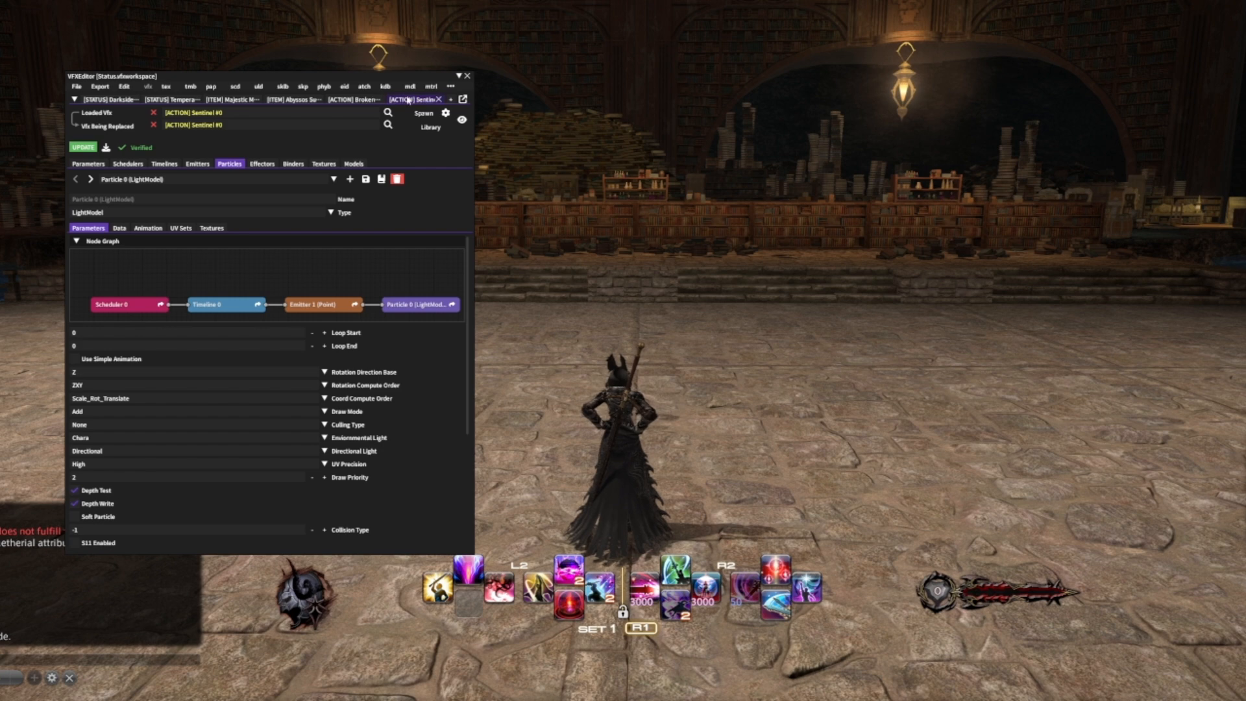
type("Modd")
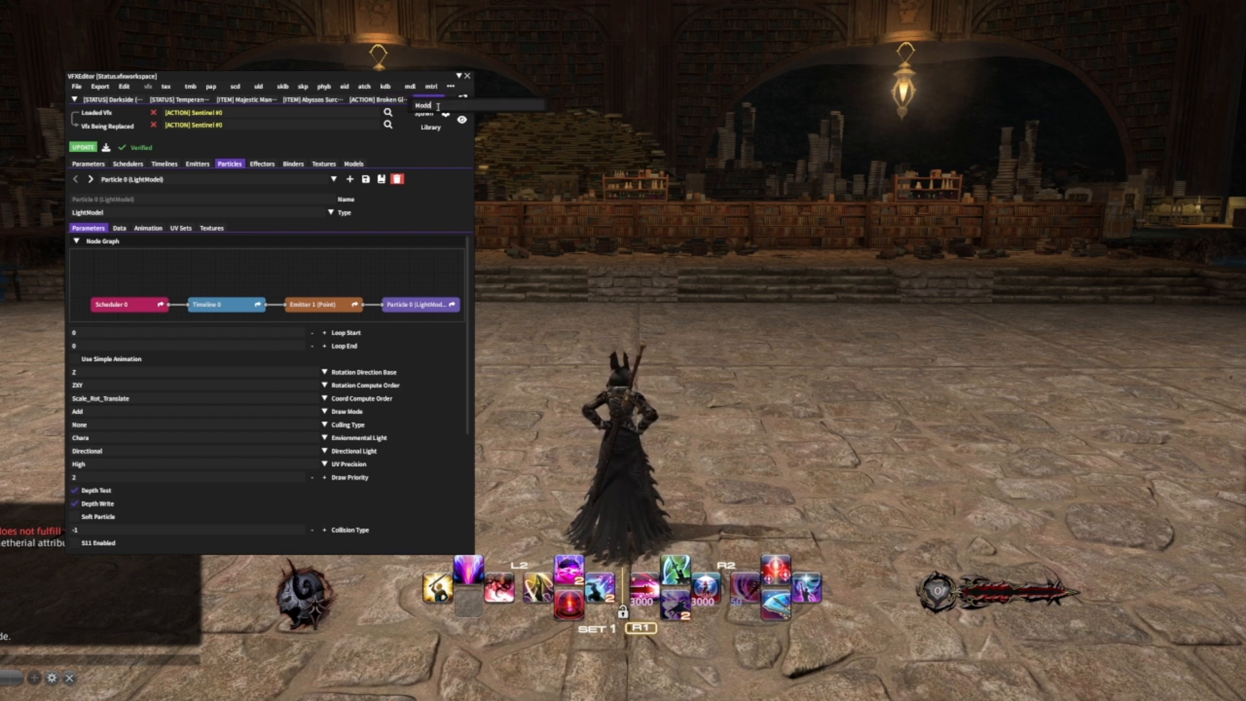
type(" 1")
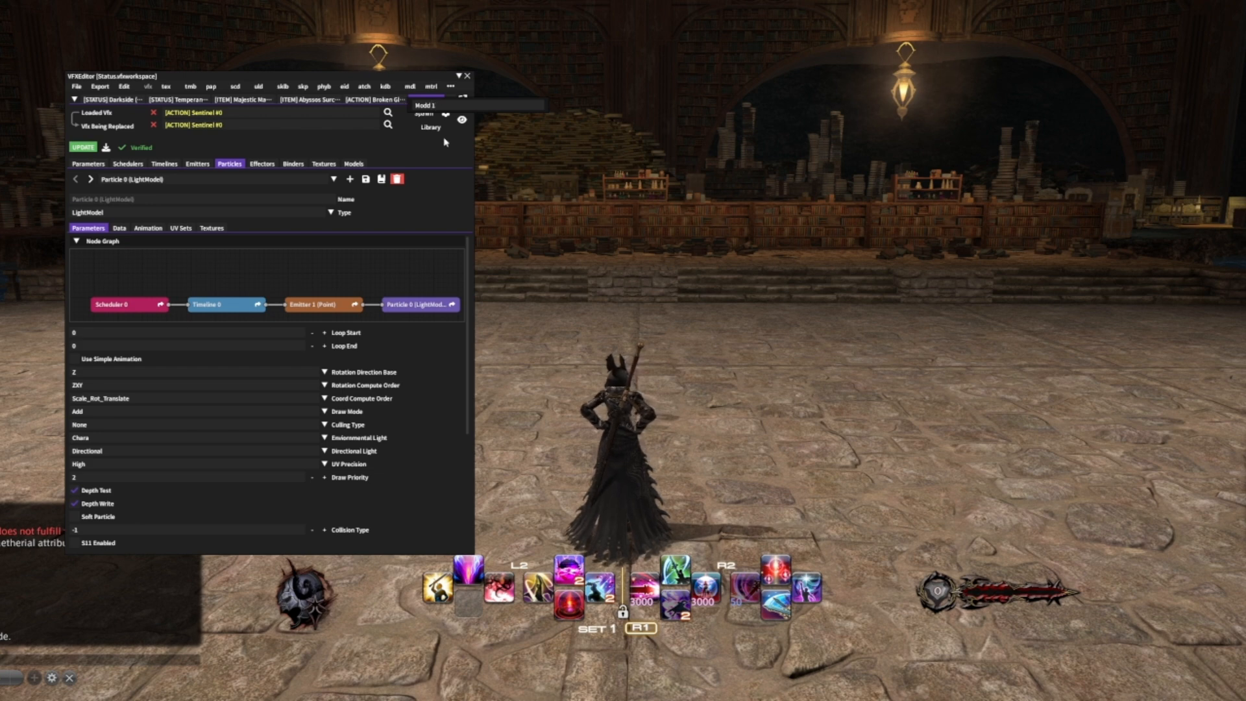
left_click(445, 139)
- Rename Particle 0 (LightModel) as "Particle Red"
left_click(119, 200)
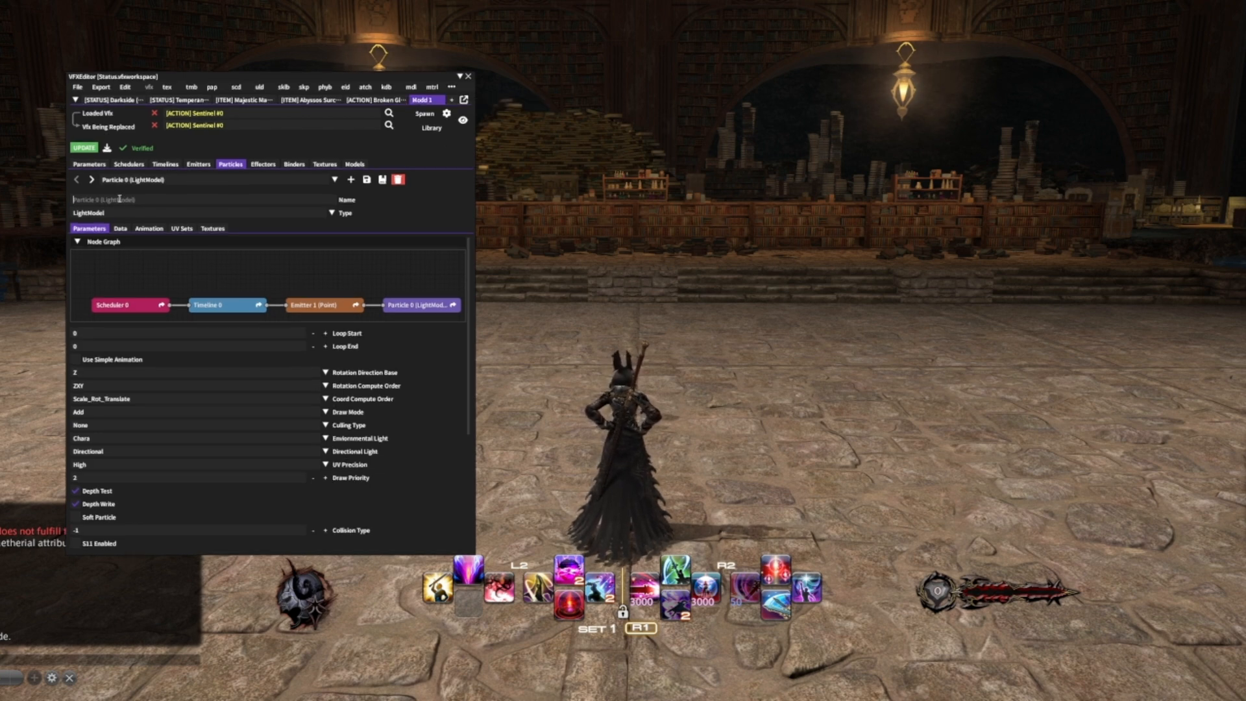
type("Part")
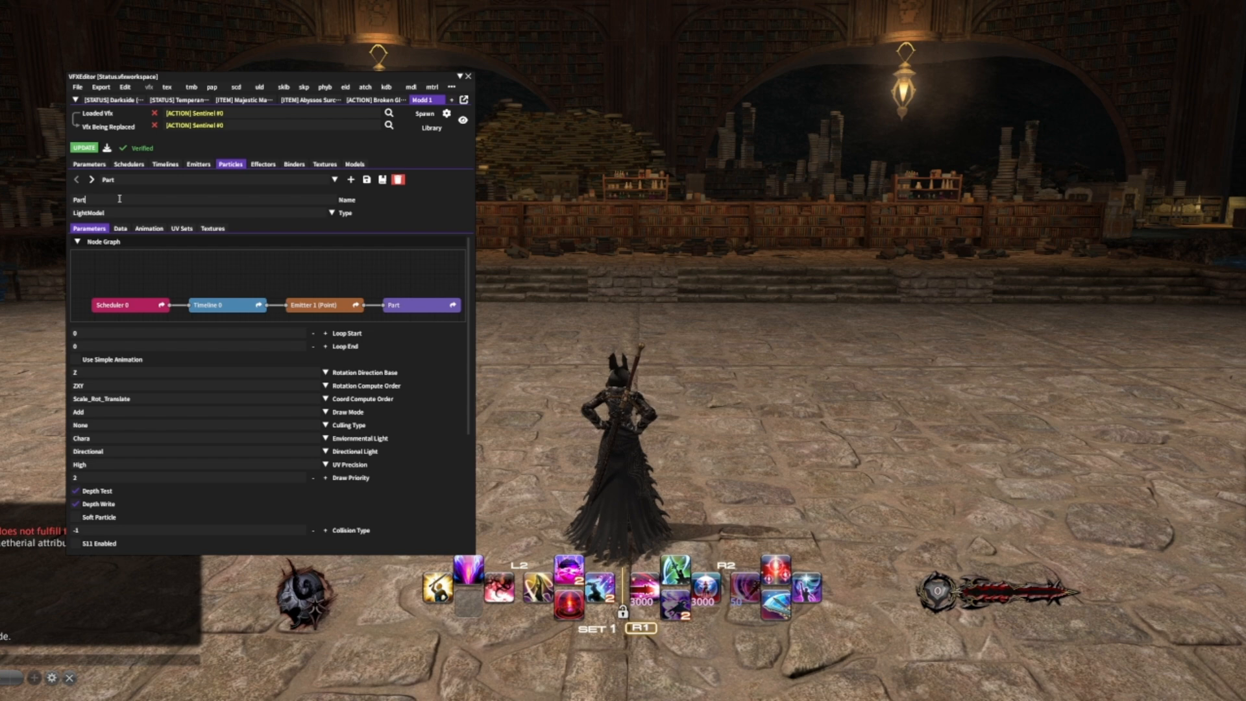
type("icle Red")
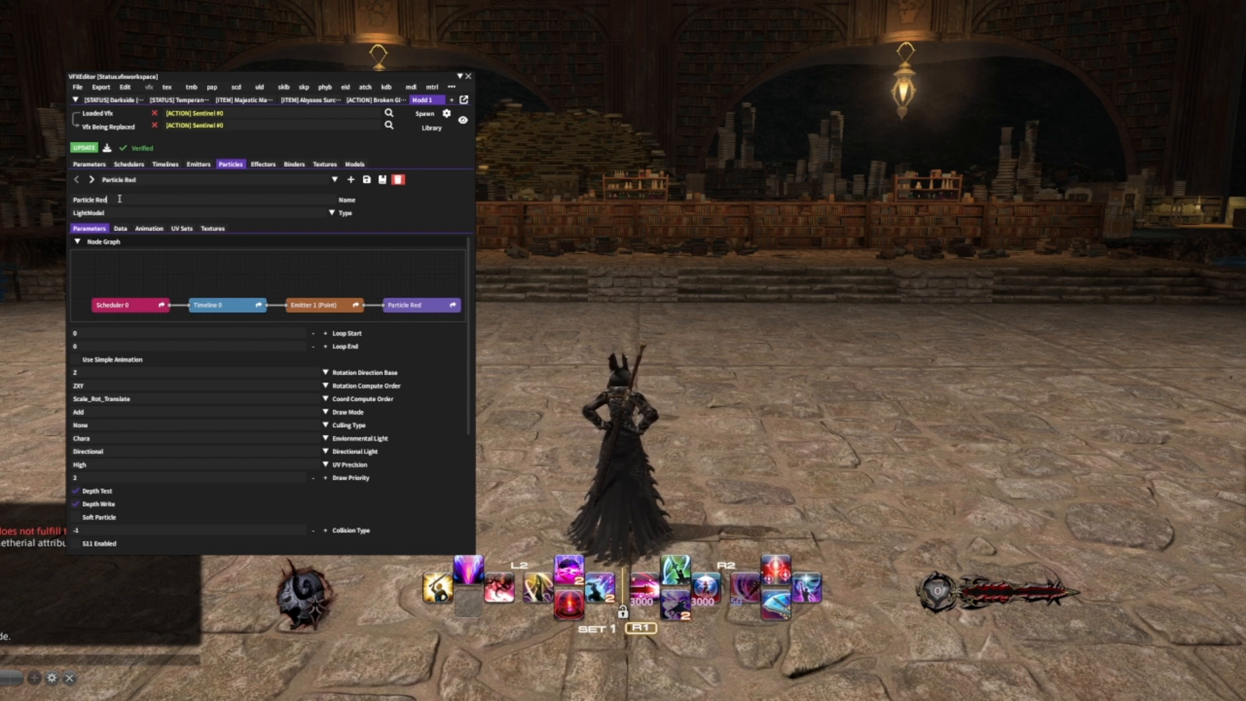
- Rename Emitter 0 (Point) as "Emitter Black"
left_click(198, 164)
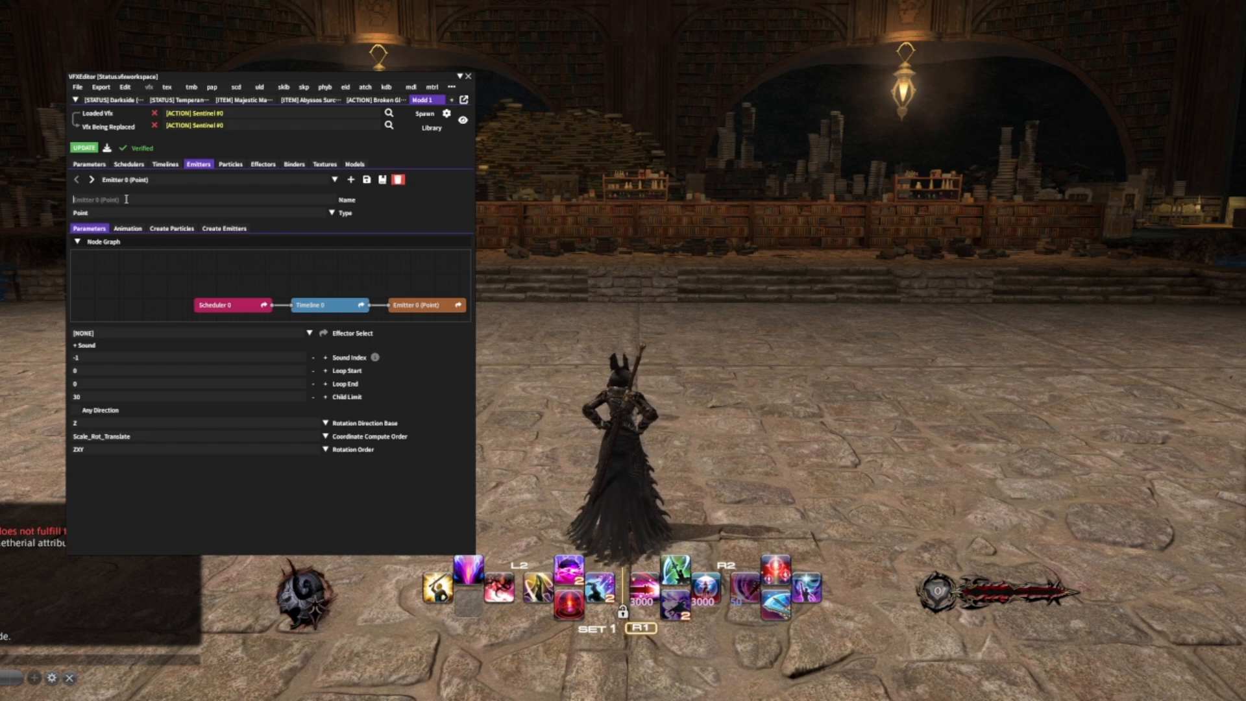
left_click(126, 200)
type("Emit")
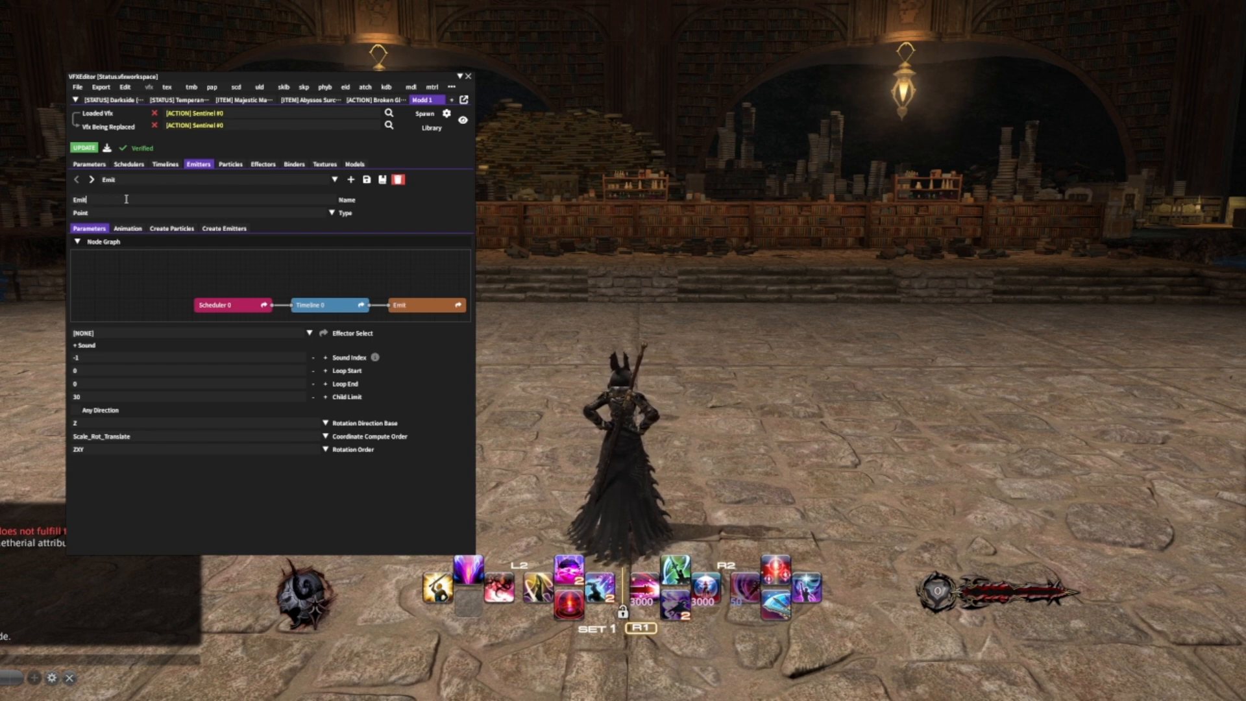
type("ter Black")
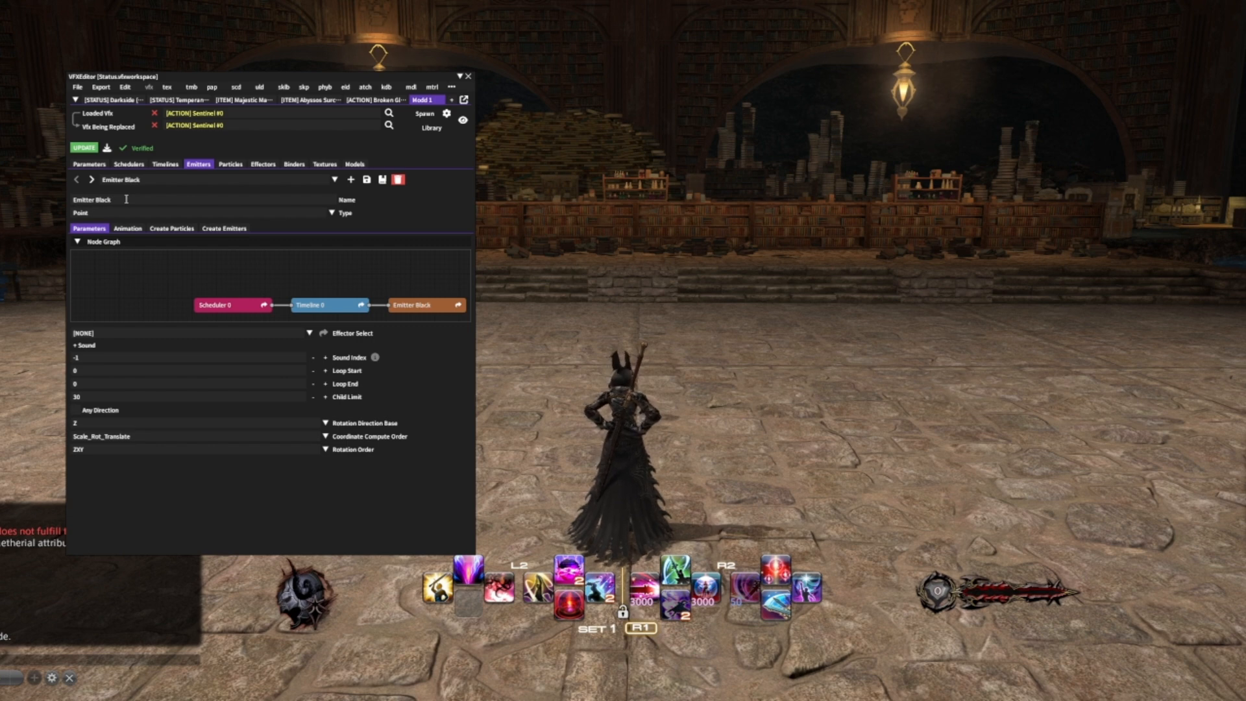
- Show the settings of the Emitter Black item in Timeline 0
left_click(165, 164)
left_click(122, 216)
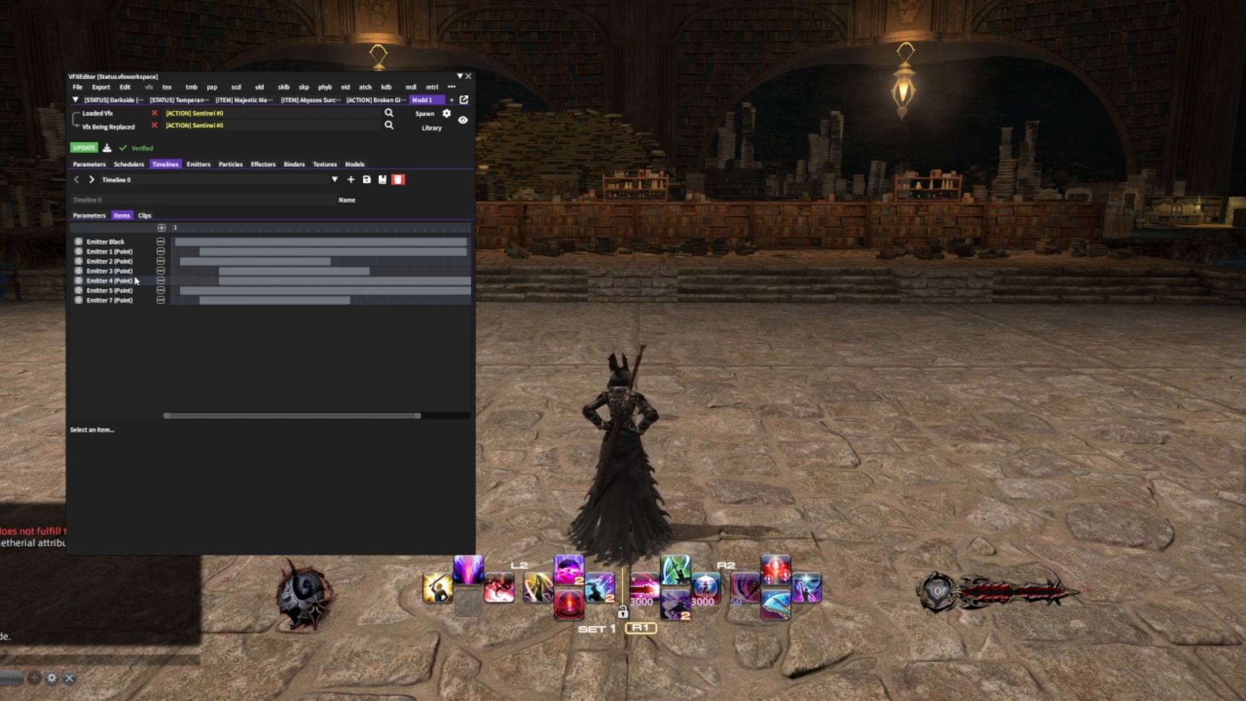
left_click(104, 241)
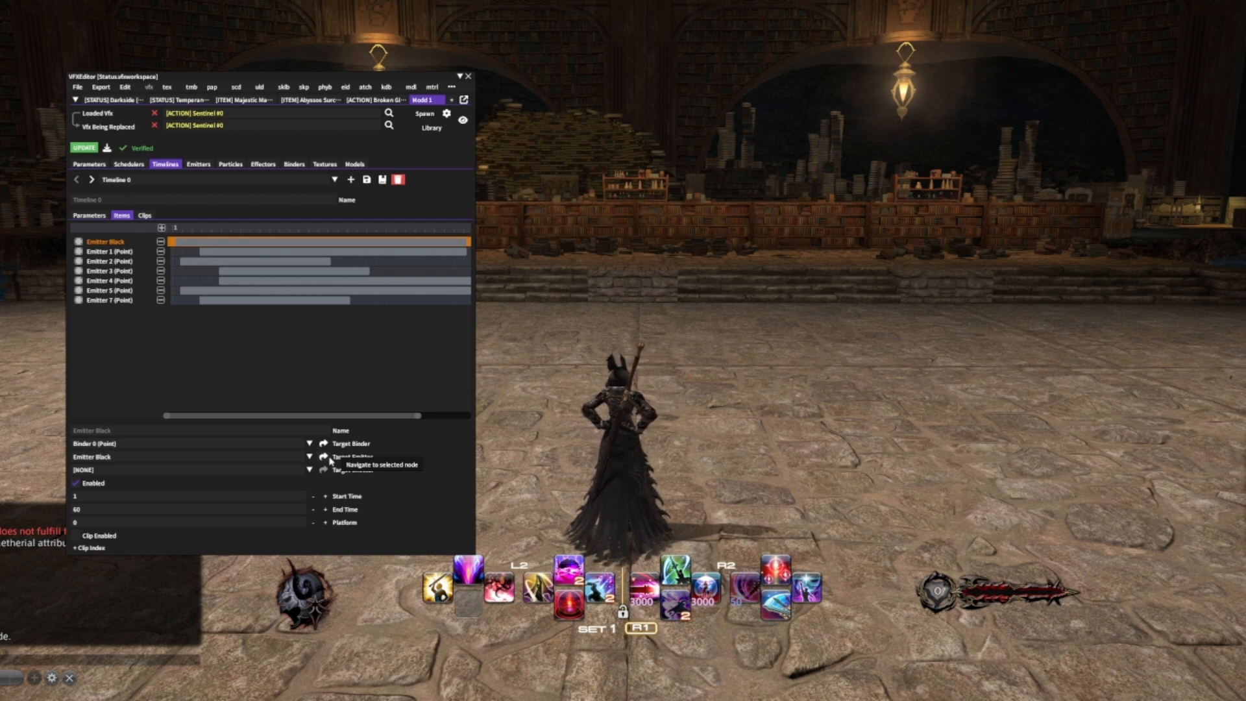
- Open the list of workspace documents and the effect library
left_click(464, 100)
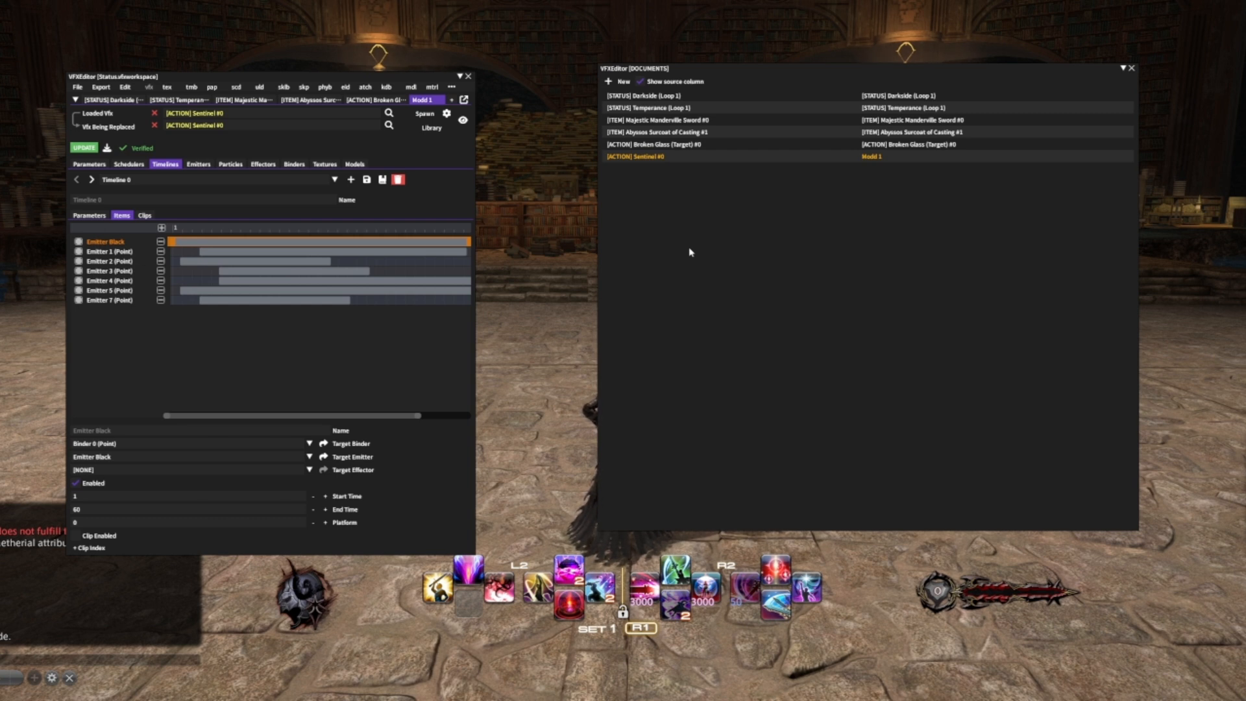
left_click(432, 127)
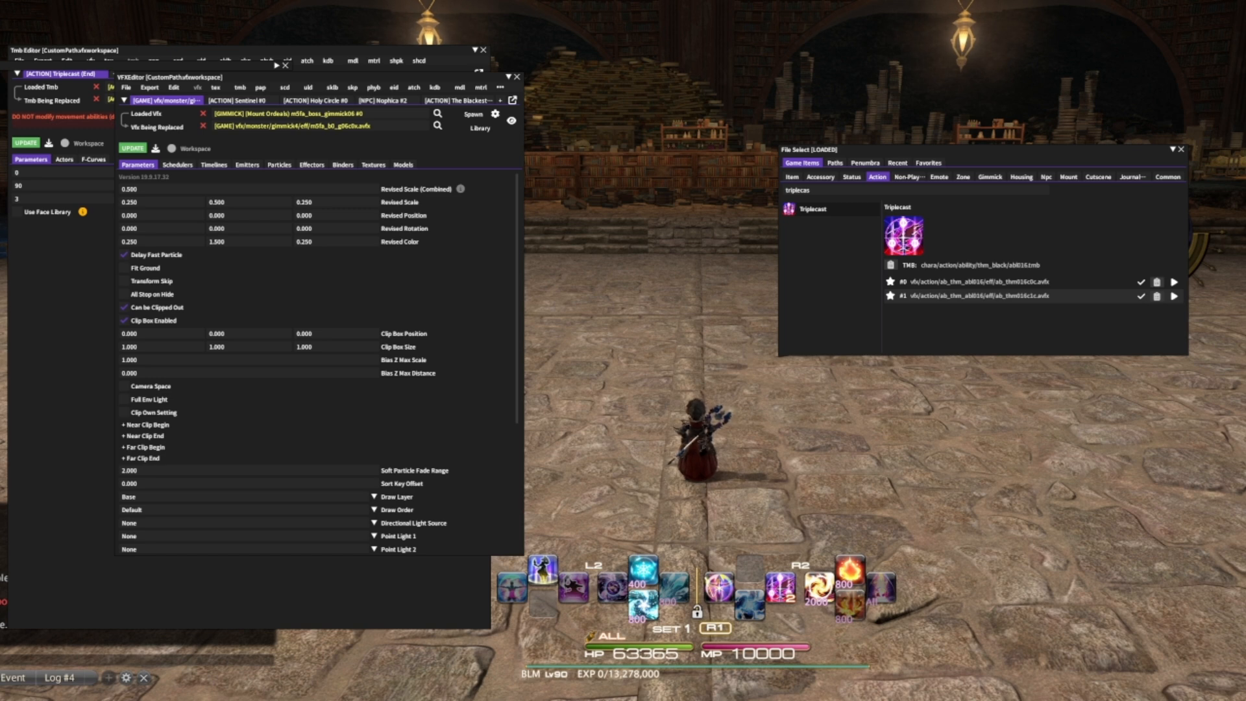
- Spawn the loaded effect as a preview, remove it again, and reposition the file selection window
left_click(474, 115)
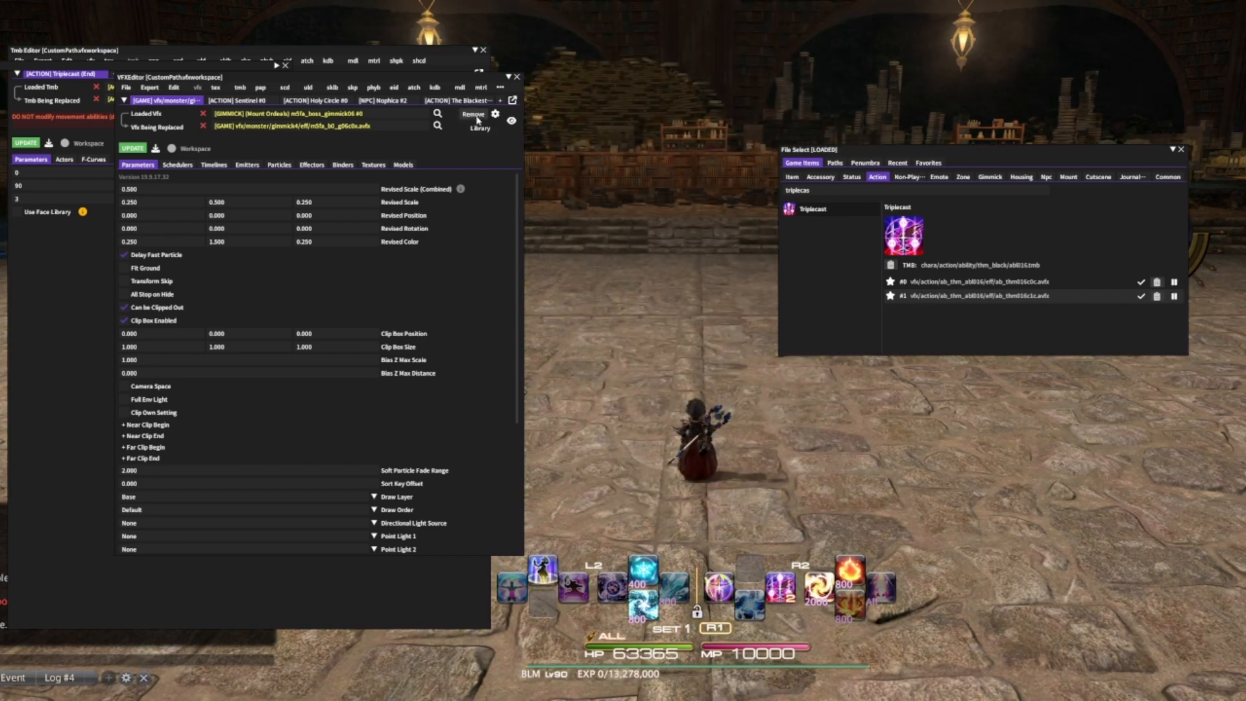
left_click(477, 117)
left_click_drag(987, 158, 942, 135)
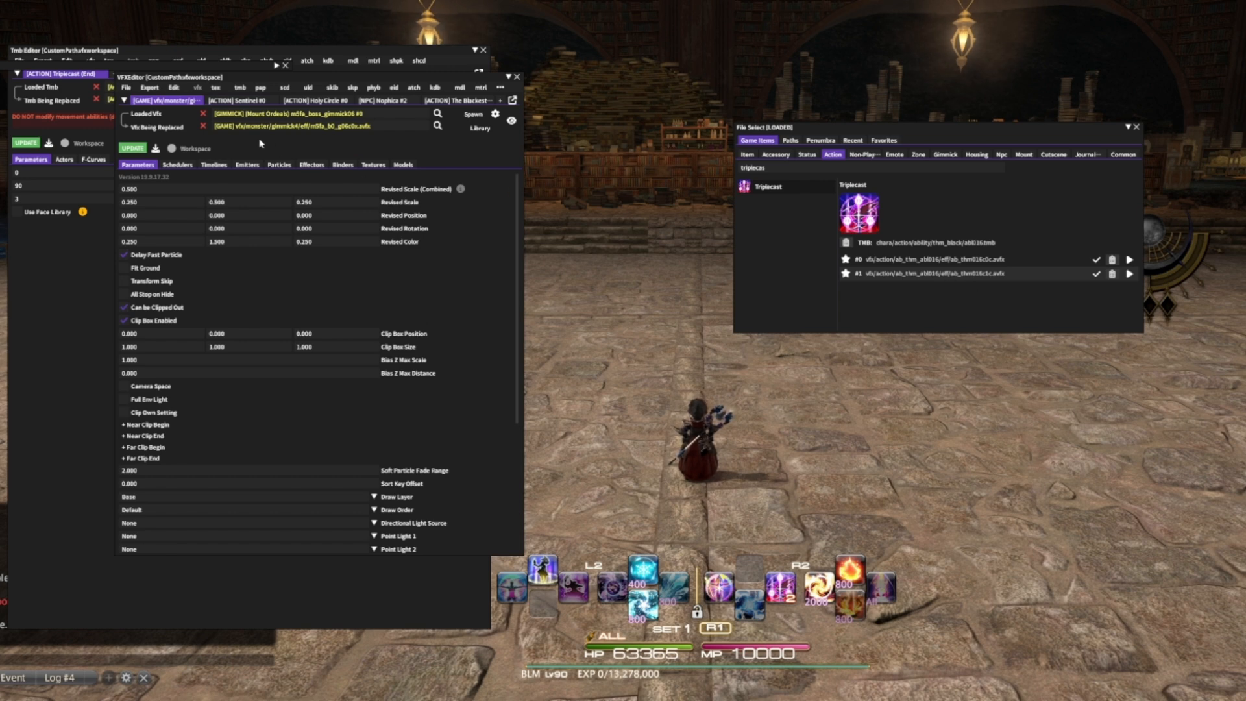
- Clear the replaced VFX and set it to the custom path "vfx/felmage/spells/triplecast.avfx"
left_click(203, 126)
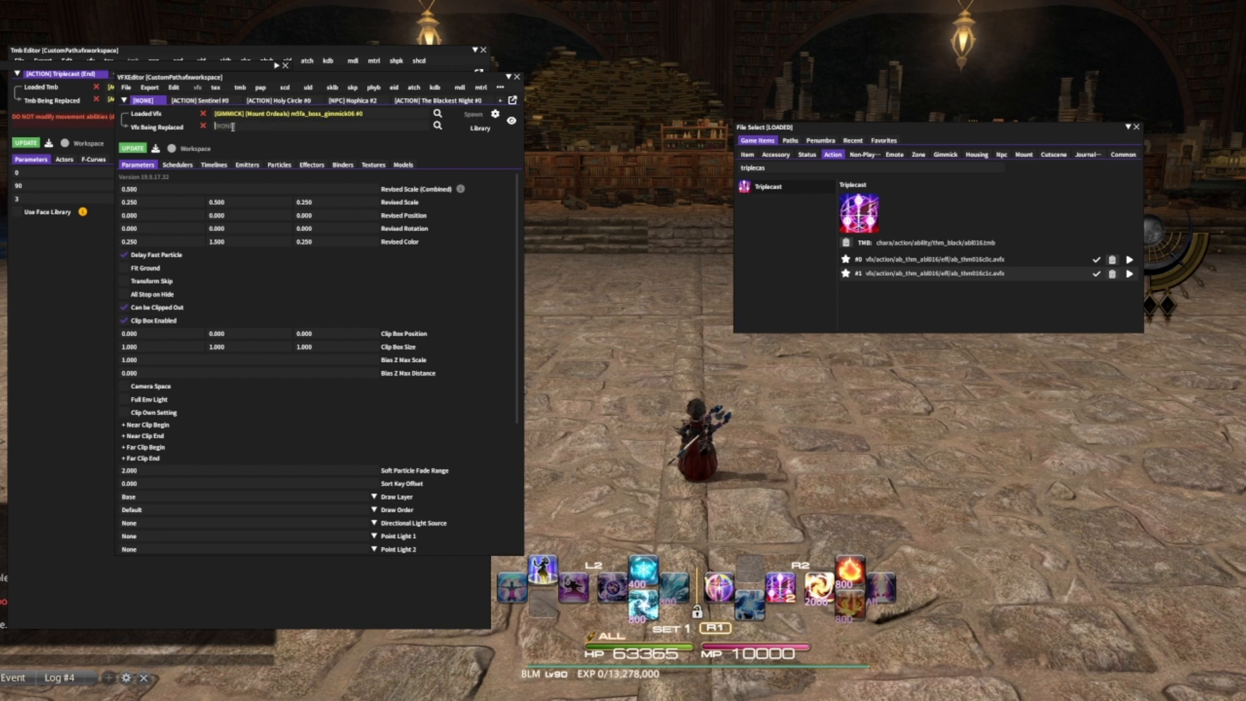
left_click(232, 127)
type("vfx/felimage/spells")
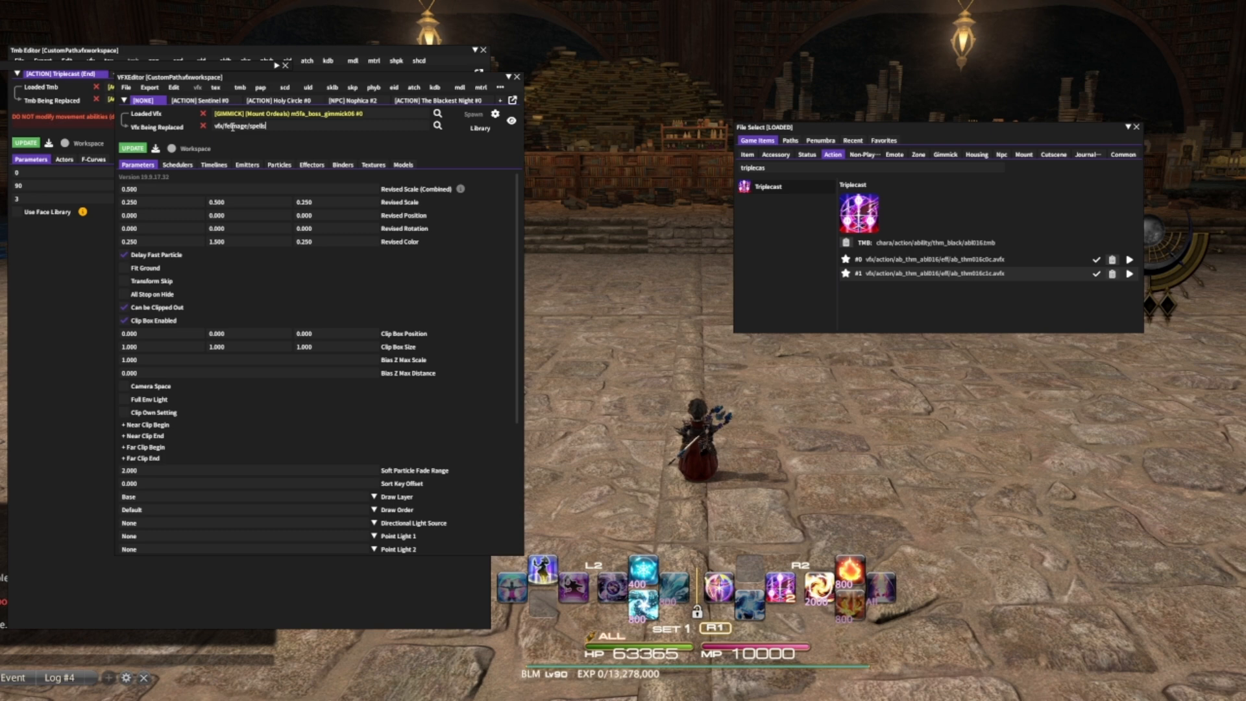
type("/triplecast.avfx")
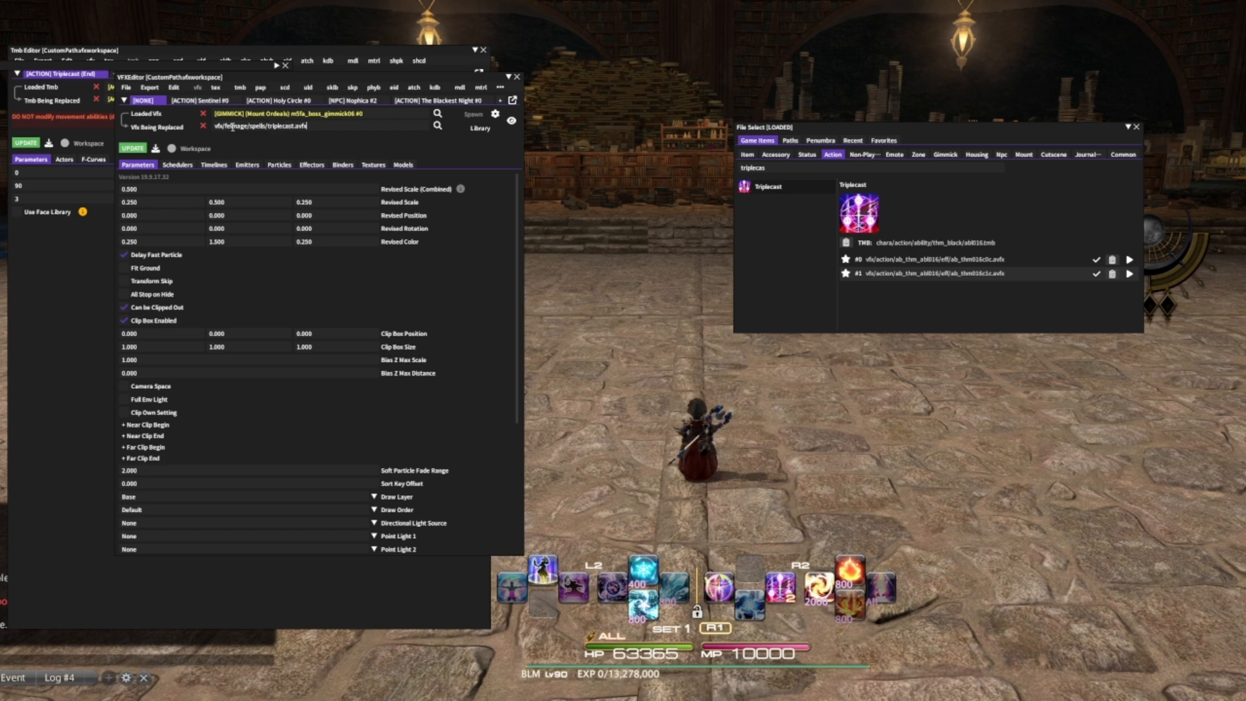
key("Return")
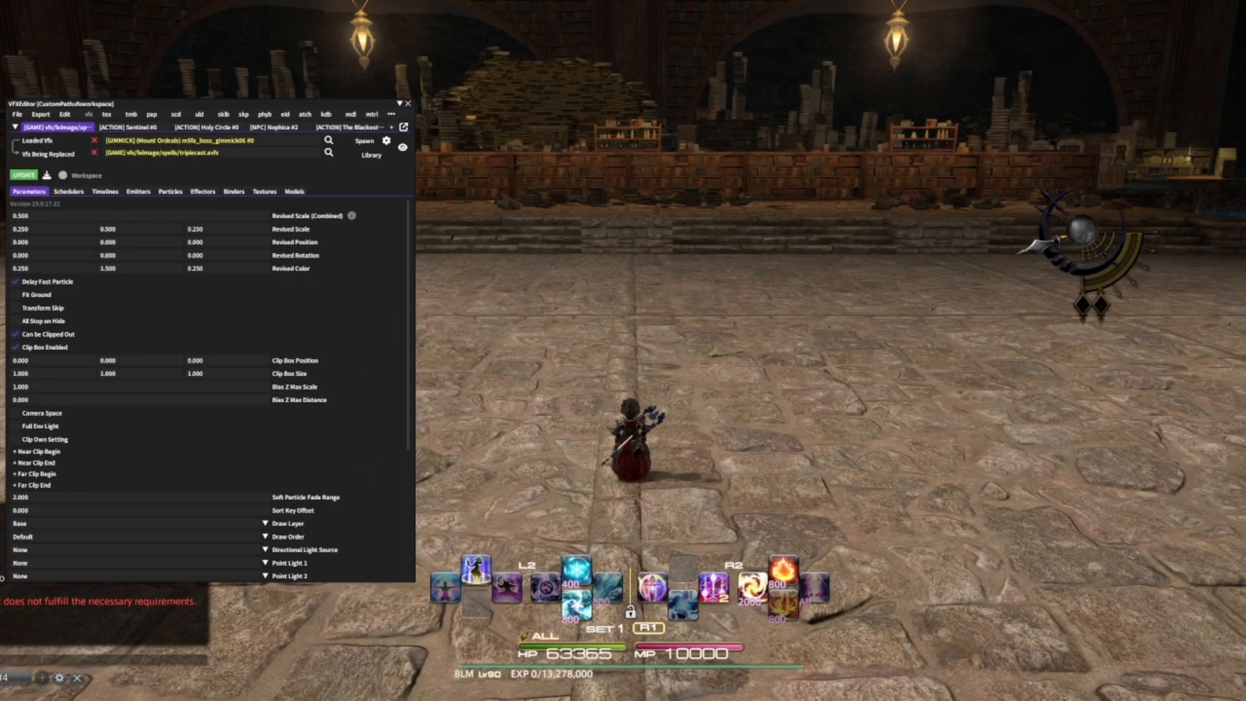
- Open the Tmb Editor, search the actions for "triple", and load the Triplecast End TMB
left_click(131, 115)
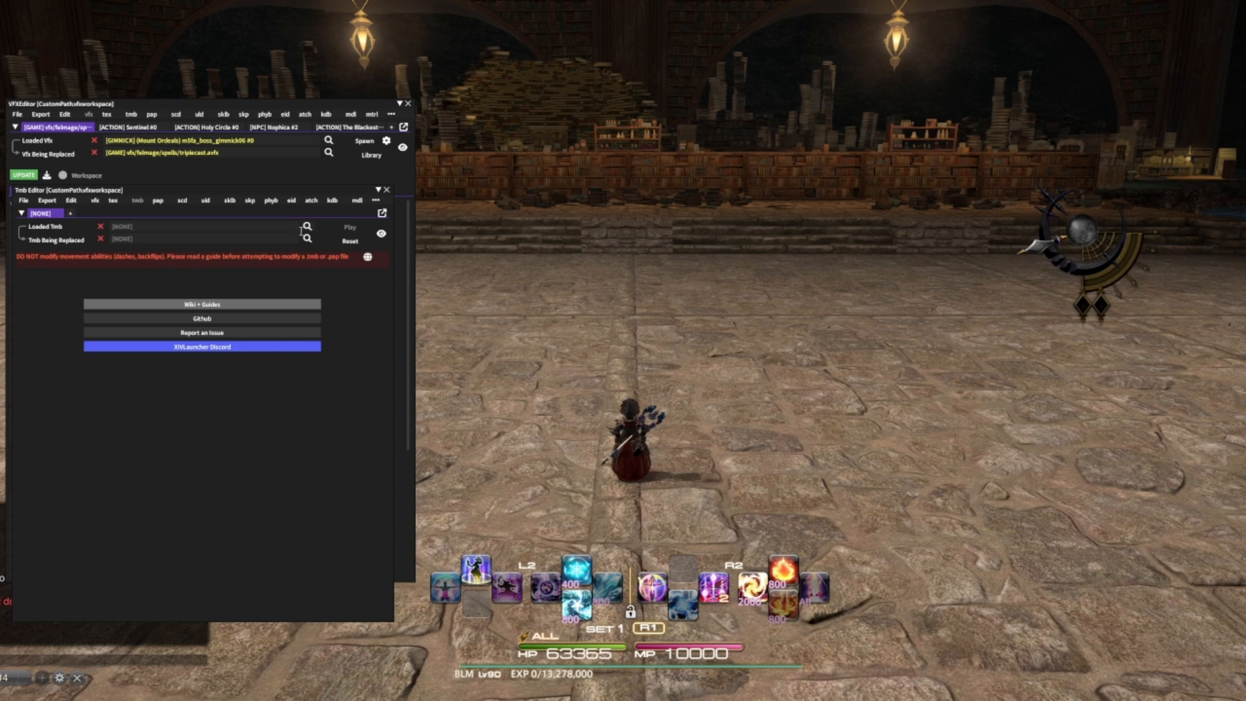
left_click(307, 227)
left_click(237, 208)
type("triple")
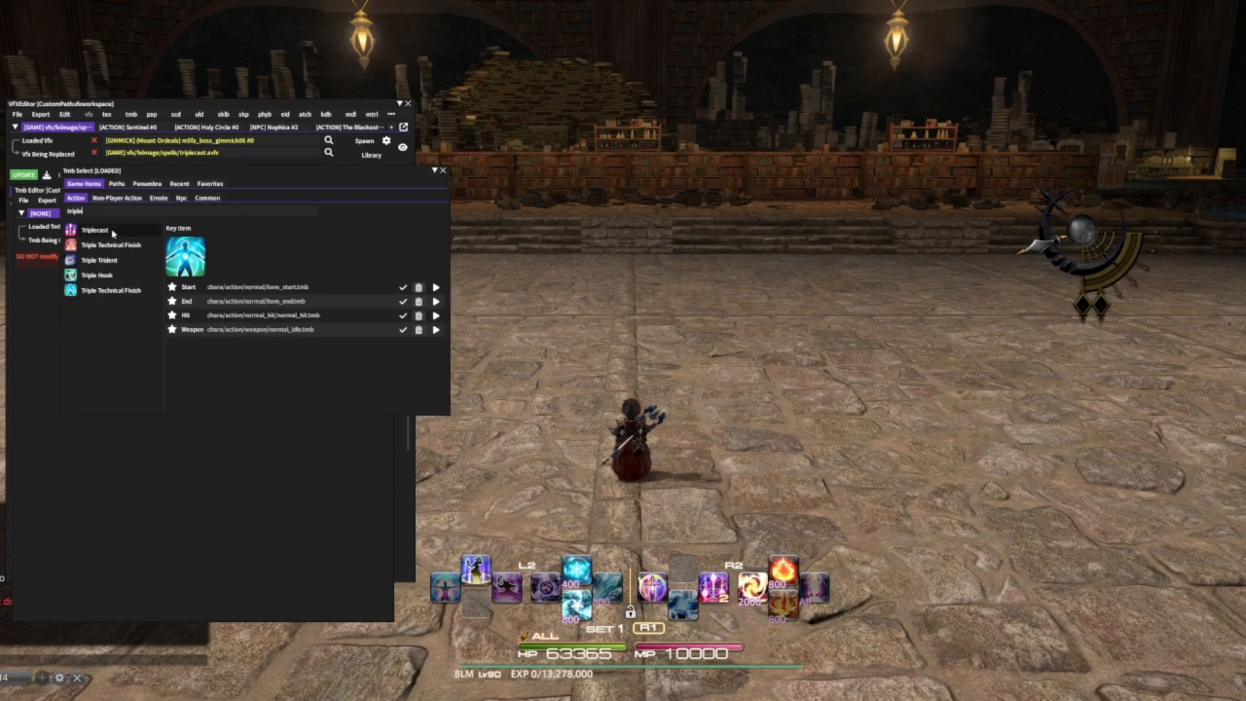
left_click(109, 231)
left_click(403, 287)
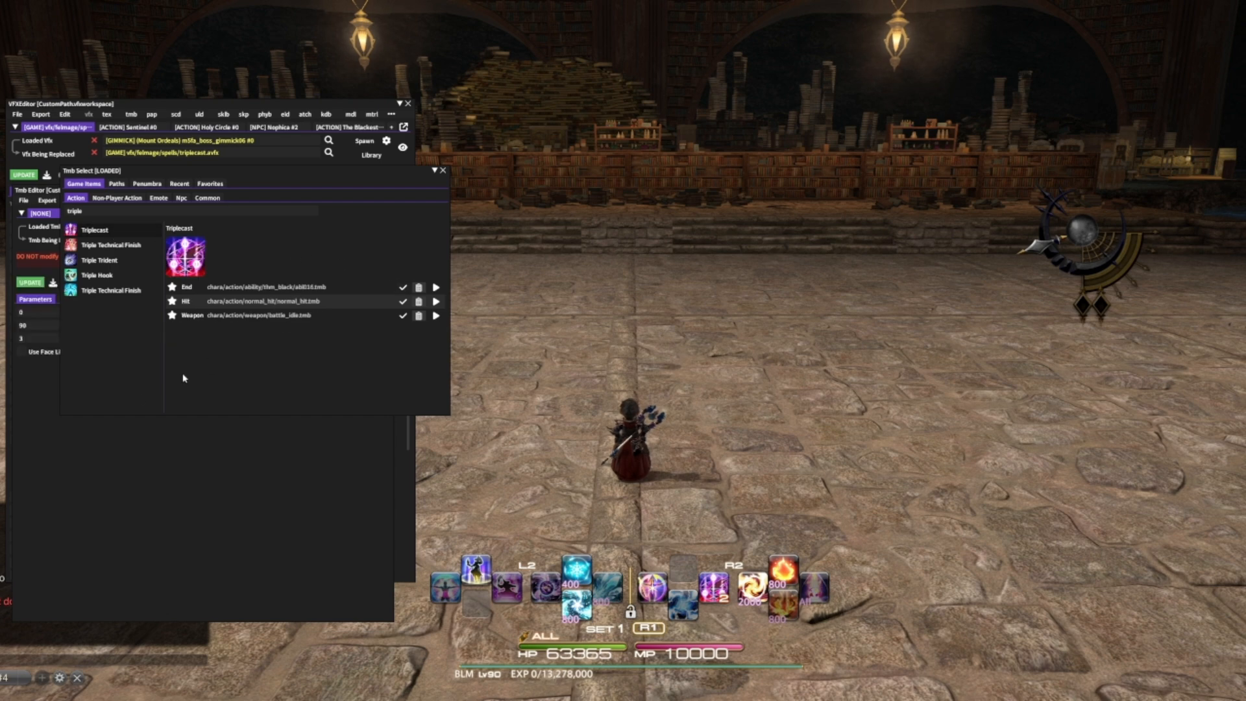
left_click(44, 407)
- Search the actions for "triple" and set the Triplecast End TMB as the one being replaced
left_click(308, 238)
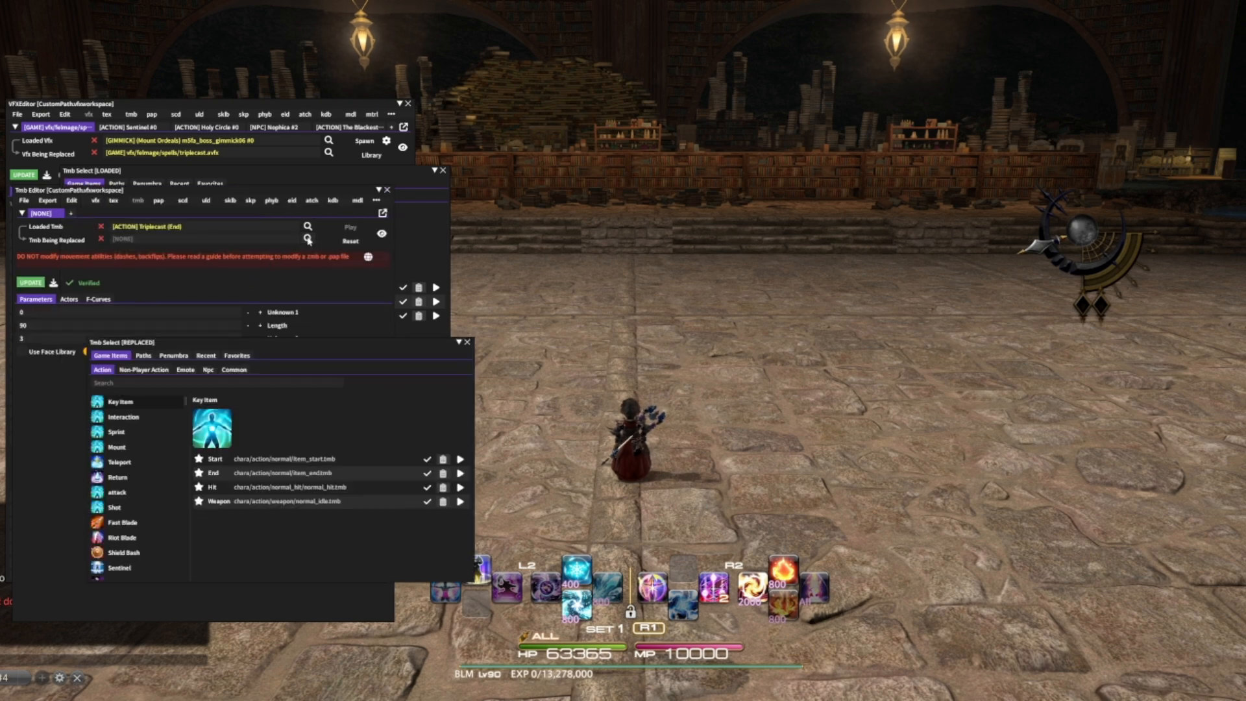
left_click(164, 383)
type("tripl")
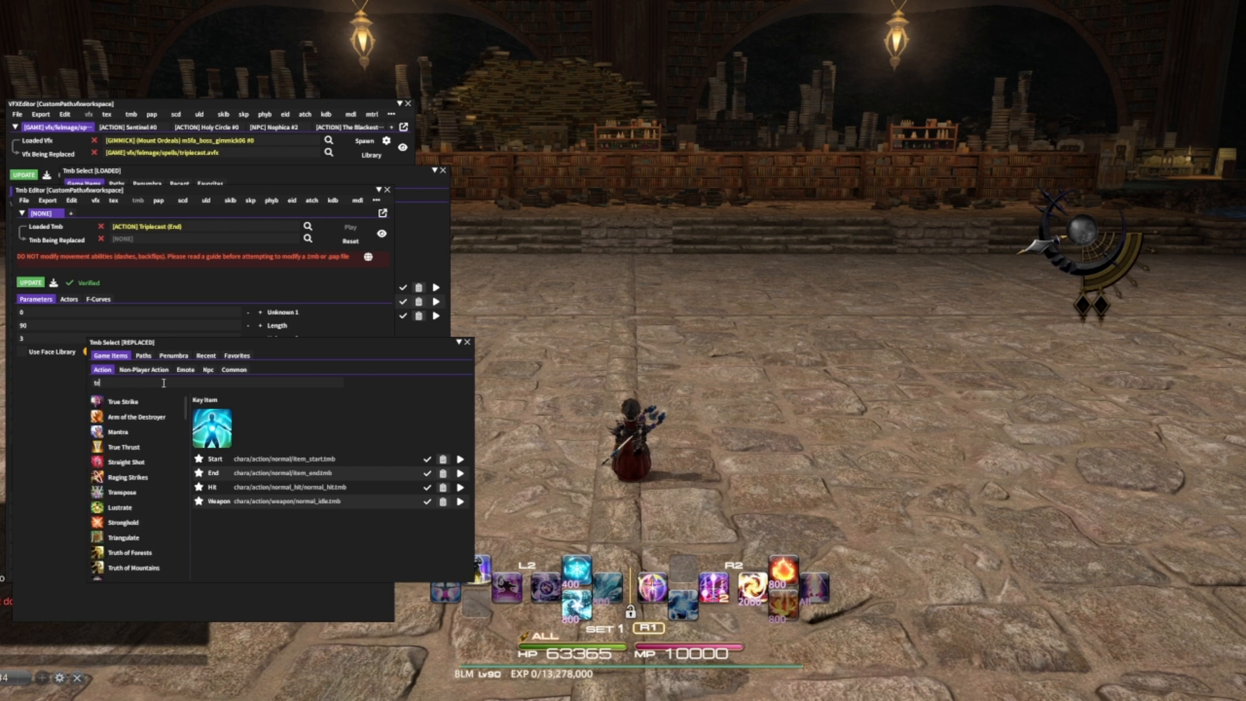
type("e")
left_click(134, 402)
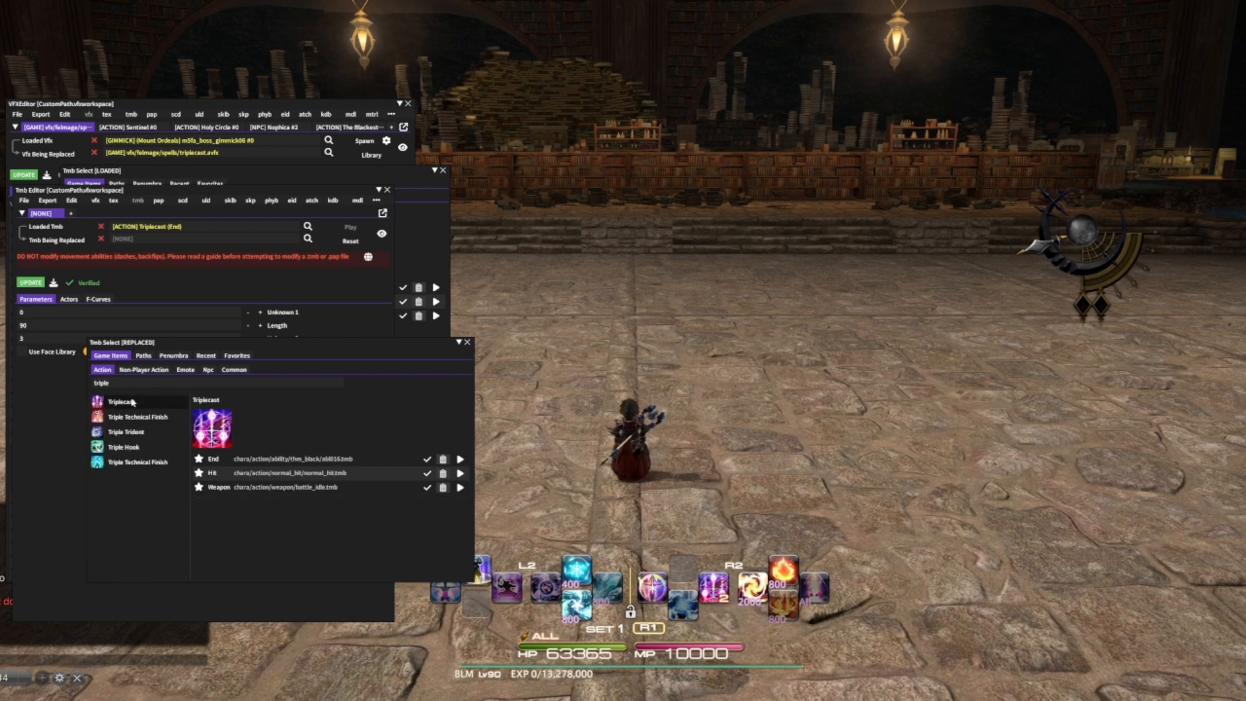
left_click(427, 460)
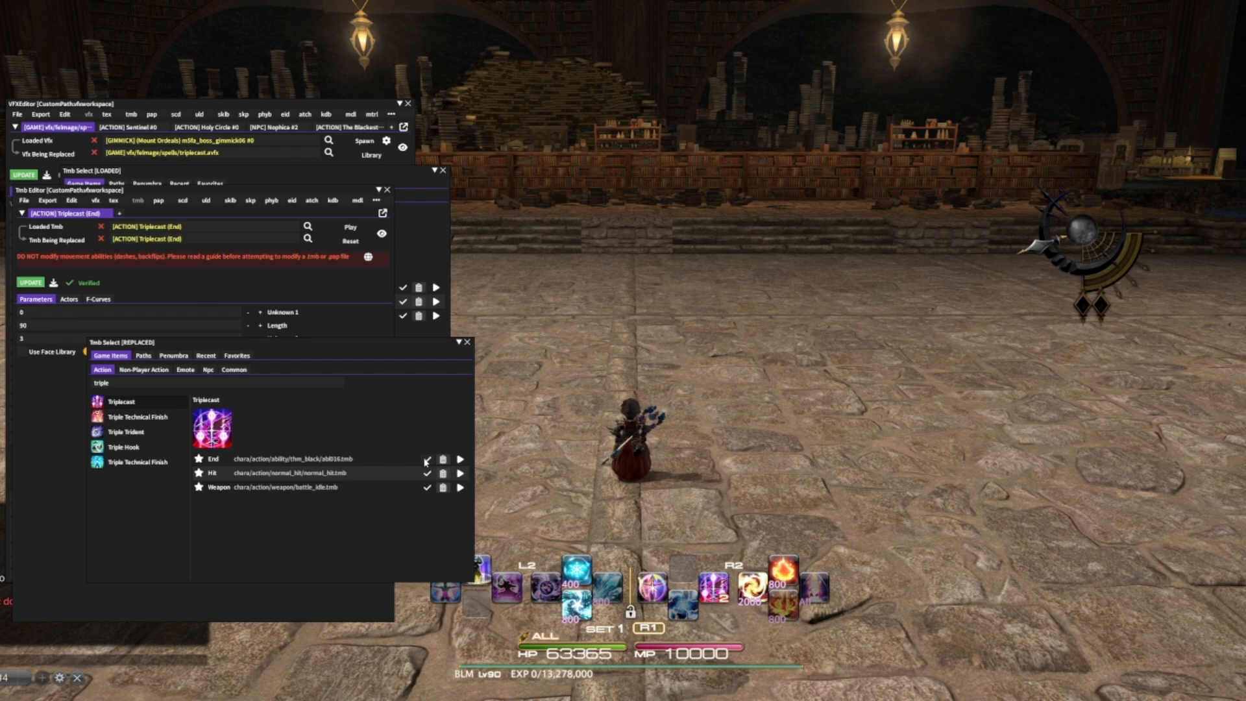
- Update the Triplecast TMB, play its animation on the character and reset it
left_click(26, 285)
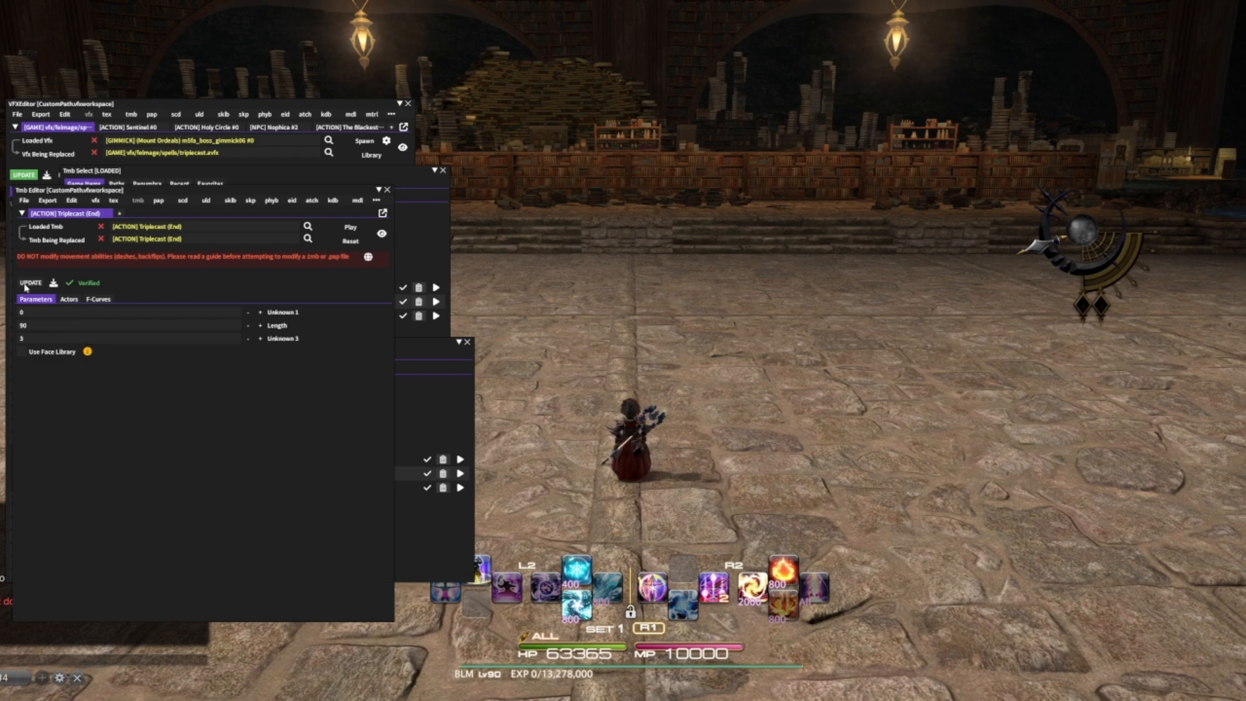
left_click(25, 288)
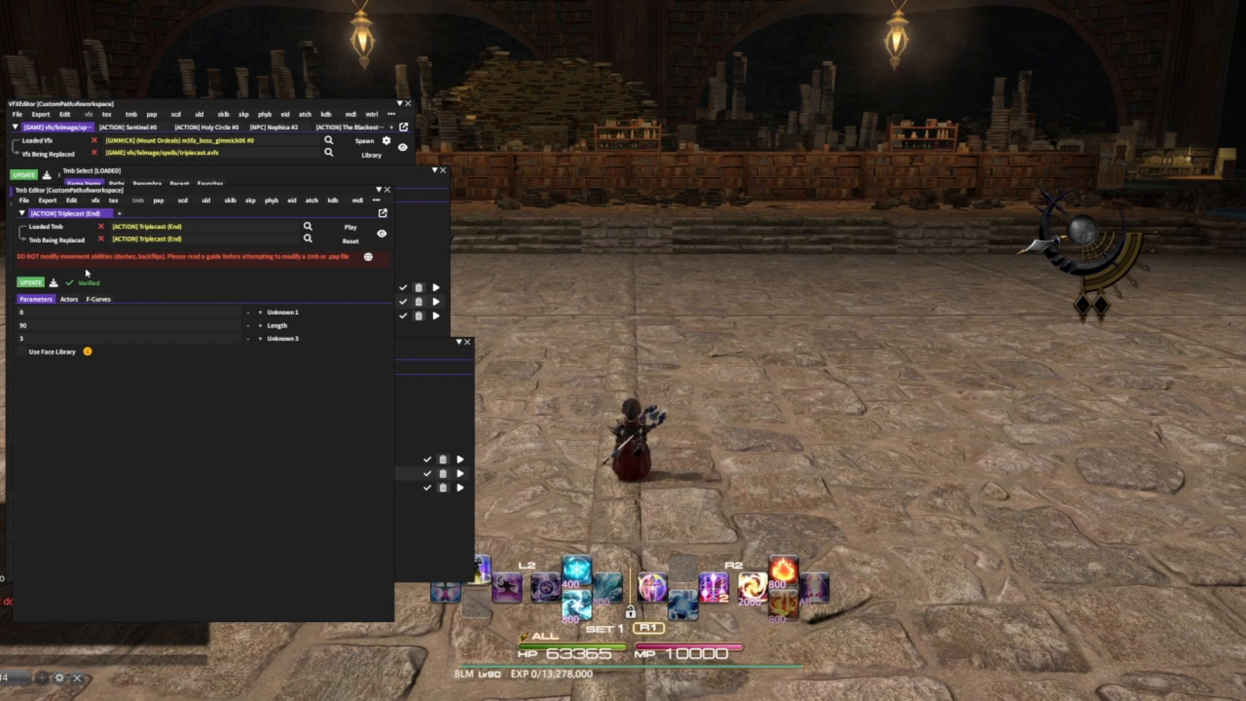
left_click(353, 227)
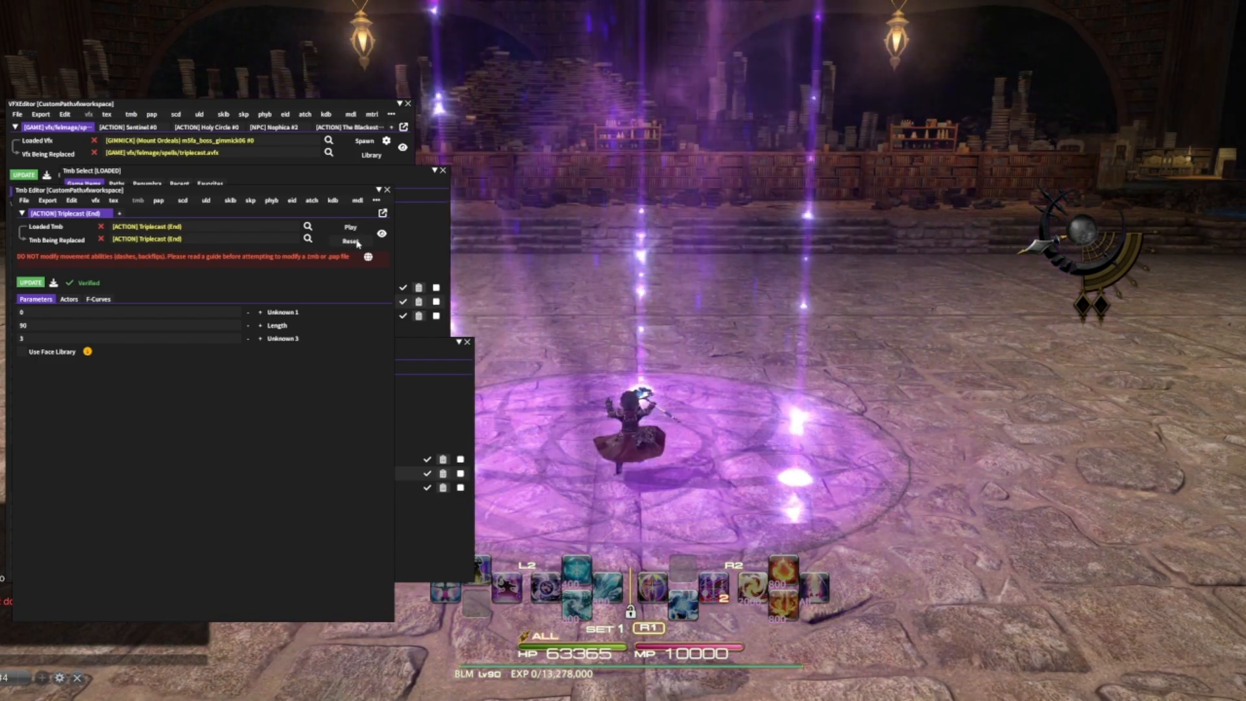
left_click(354, 241)
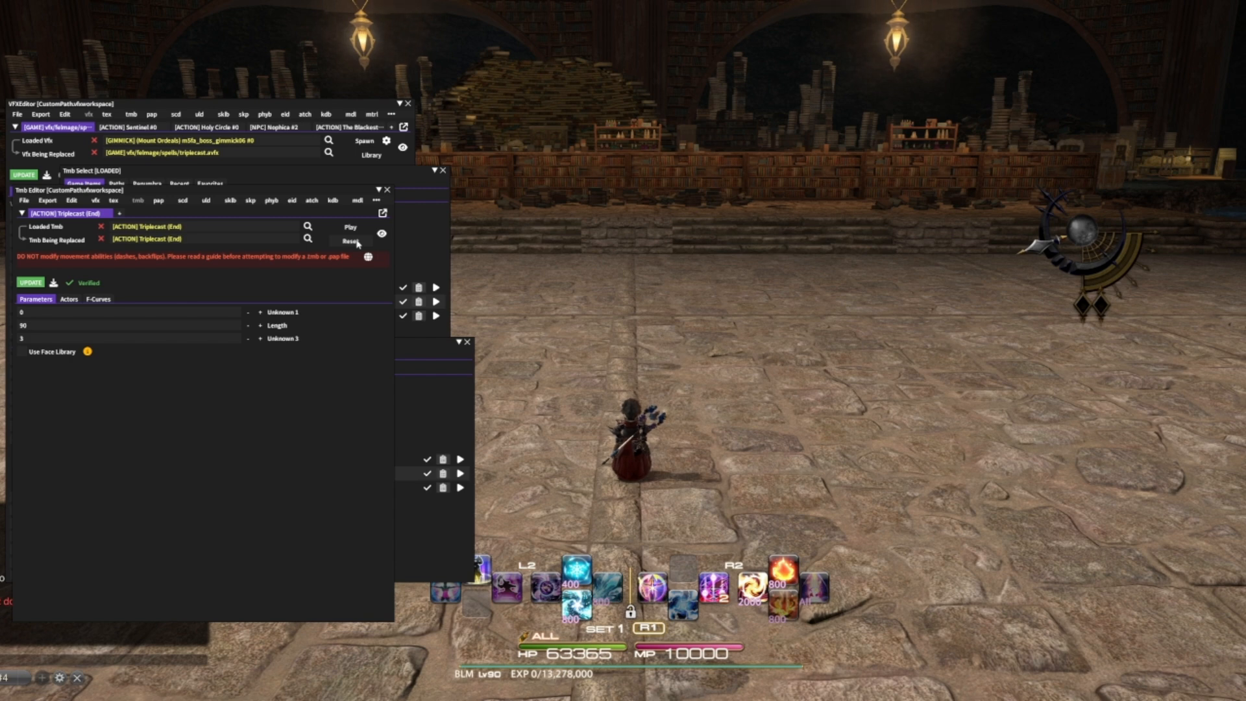
- Open Actor 0 of the Triplecast TMB and examine Tracks 0 to 5 for VFX entries
left_click(72, 300)
left_click(75, 314)
left_click(65, 328)
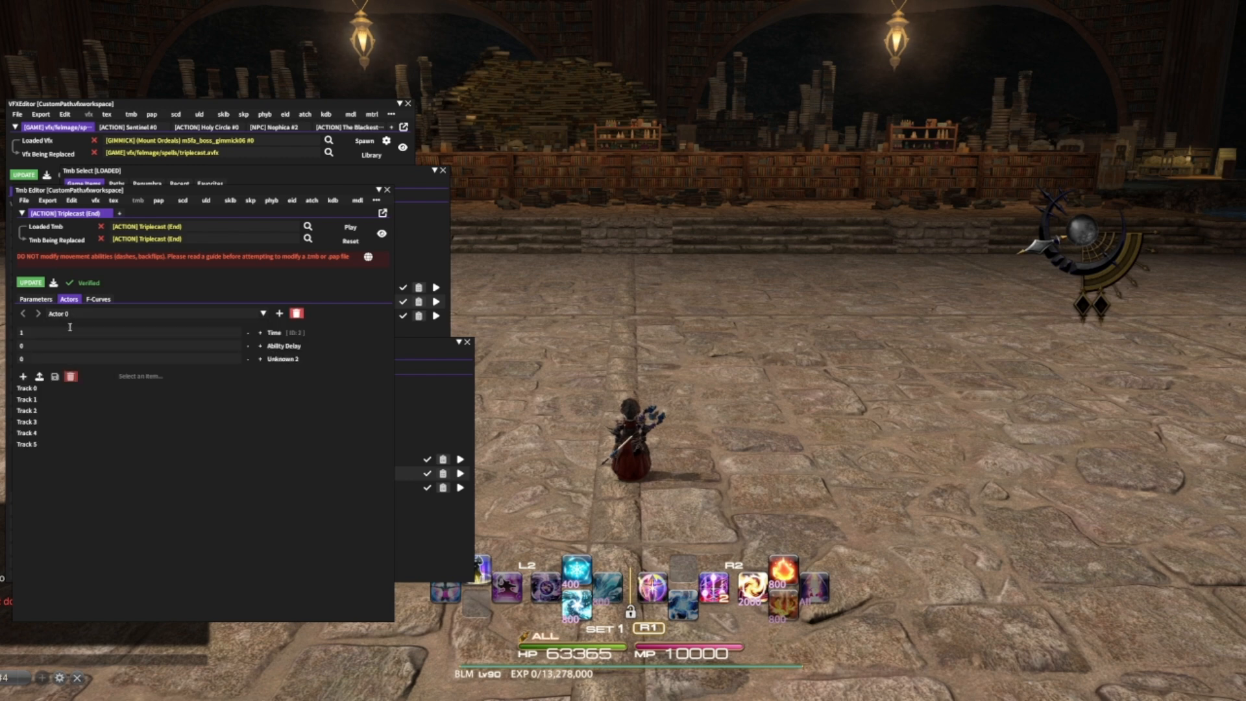
left_click(29, 388)
left_click(29, 399)
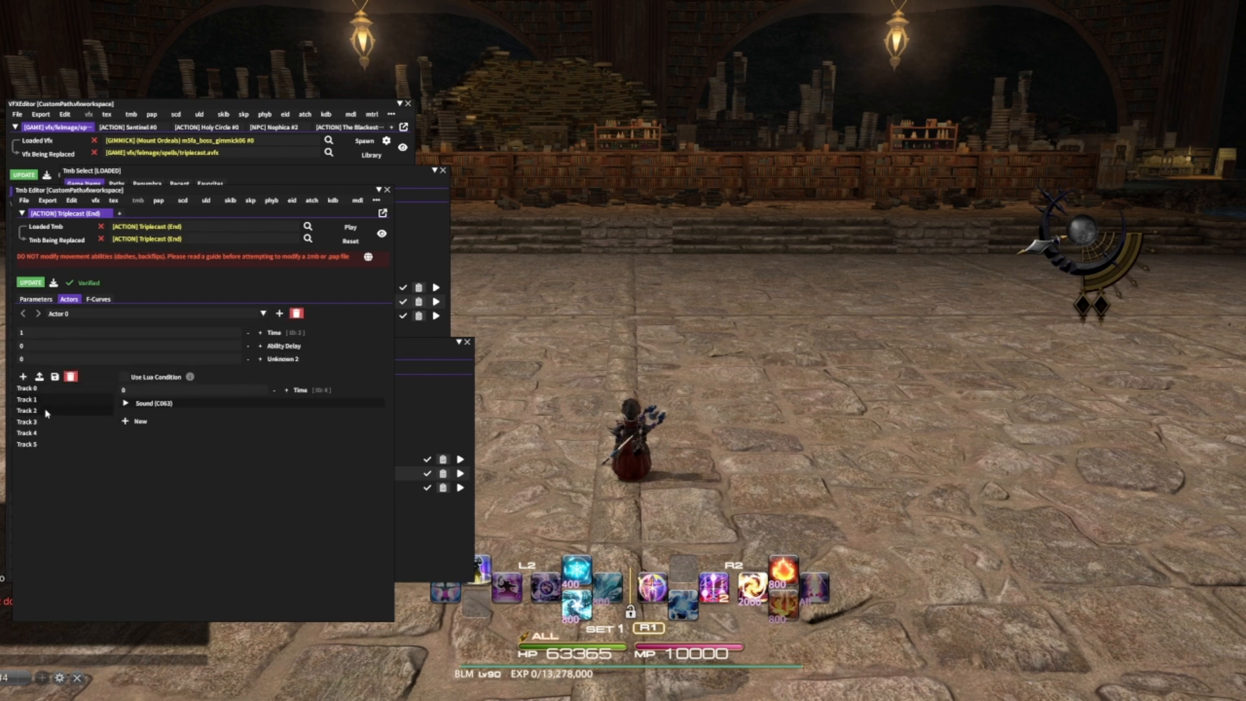
left_click(44, 413)
left_click(40, 423)
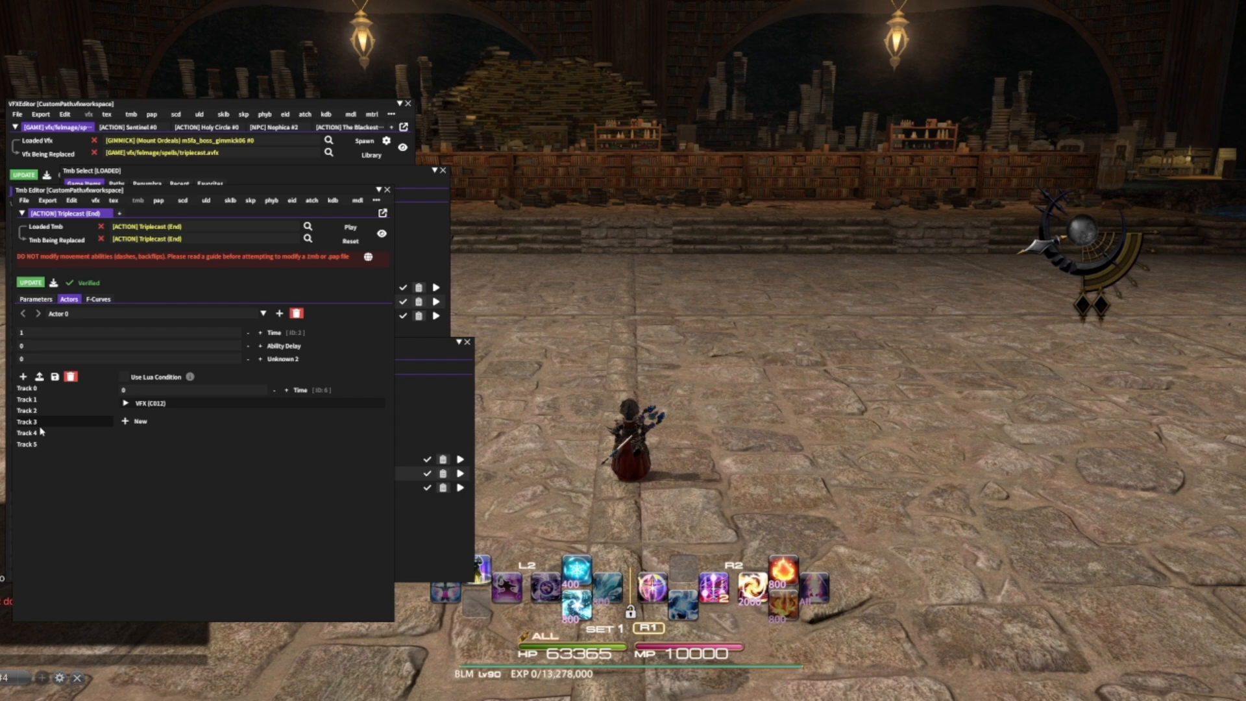
left_click(39, 436)
left_click(40, 444)
left_click(41, 434)
left_click(38, 414)
left_click(37, 422)
- Expand the VFX (C012) entry in Track 3 of Actor 0 to show its path and settings
left_click(133, 404)
left_click(43, 424)
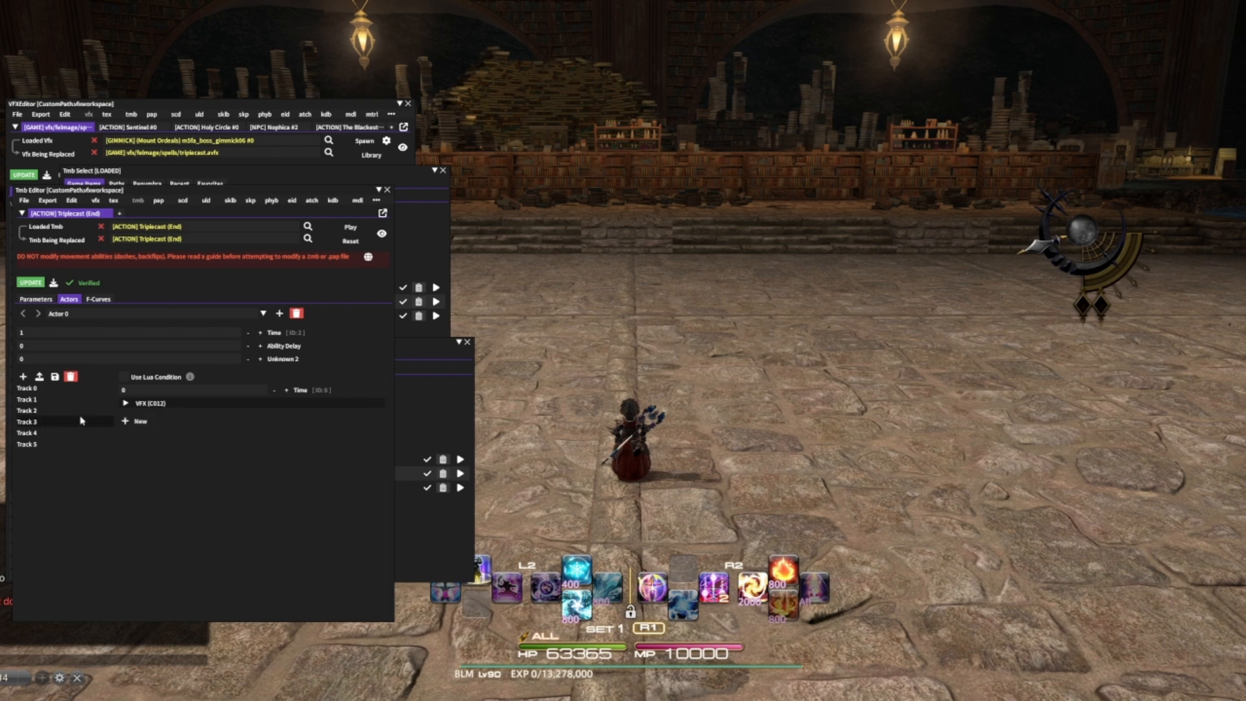
left_click(133, 403)
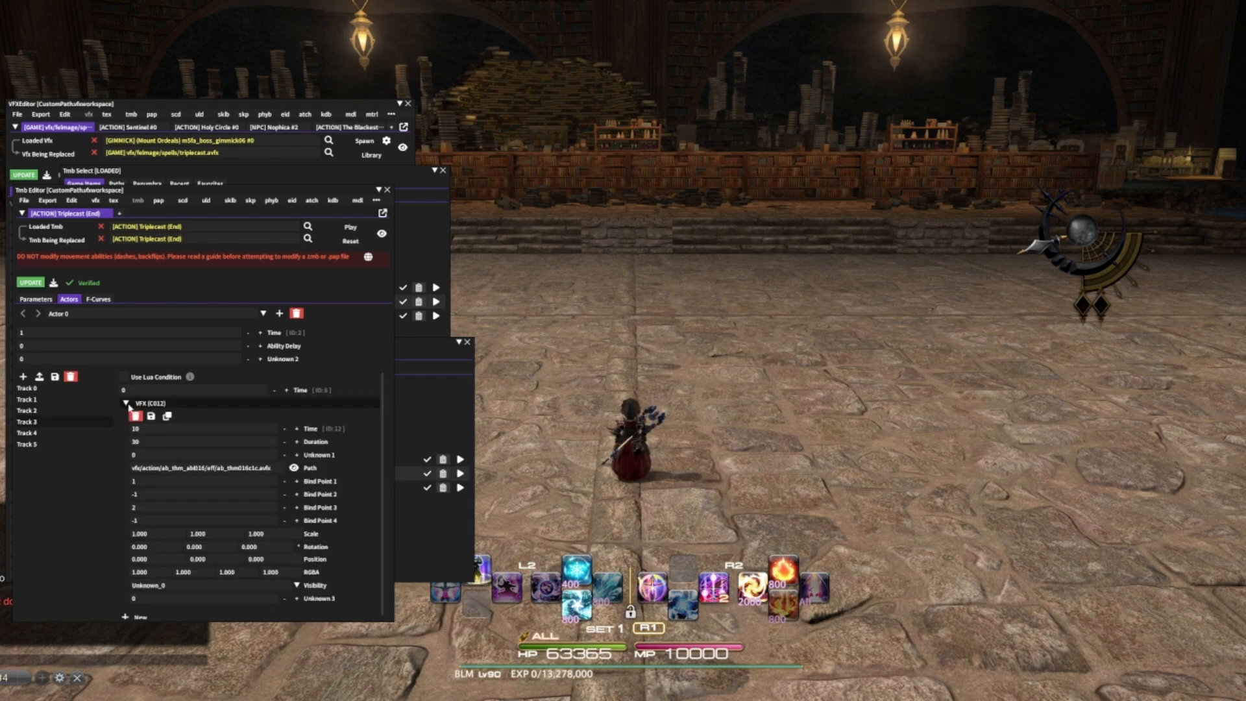
- Delete Track 3 from Actor 0 of the Triplecast (End) TMB
left_click(39, 410)
left_click(44, 423)
left_click(72, 378)
- Replace the VFX path in Track 2's C012 entry with the copied custom path vfx/felmage/spells/triplecast.avfx
left_click(54, 410)
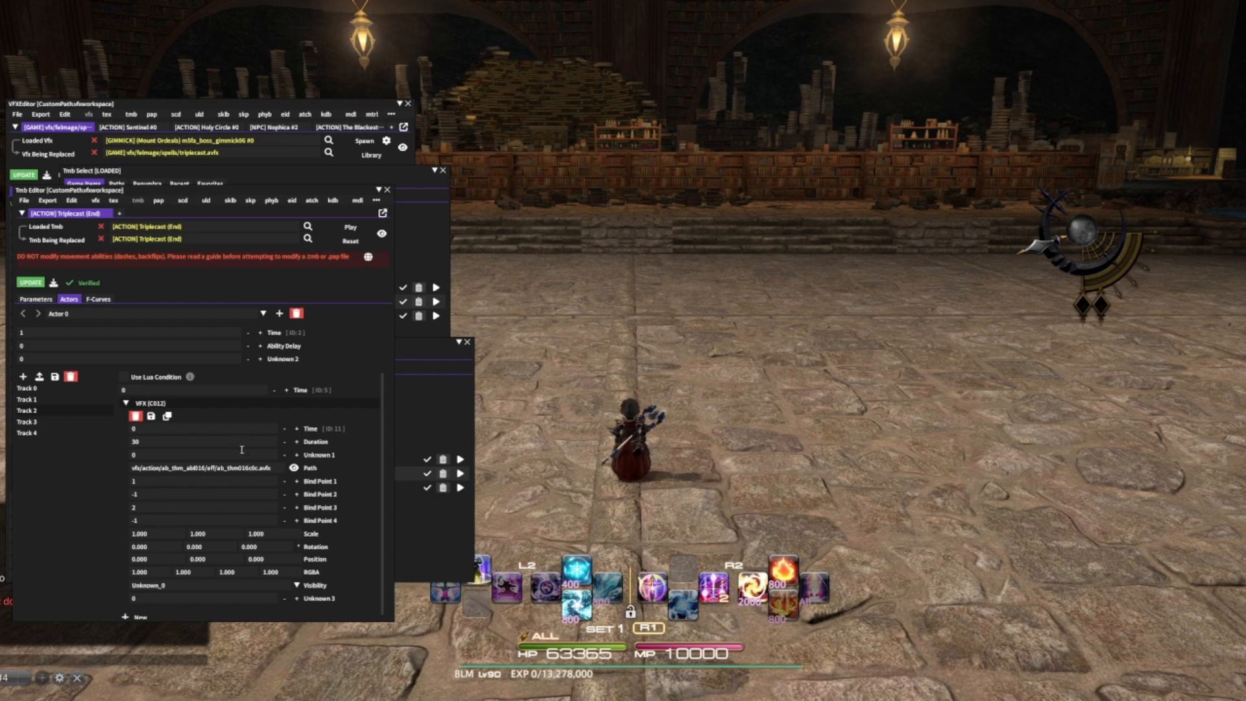
right_click(200, 150)
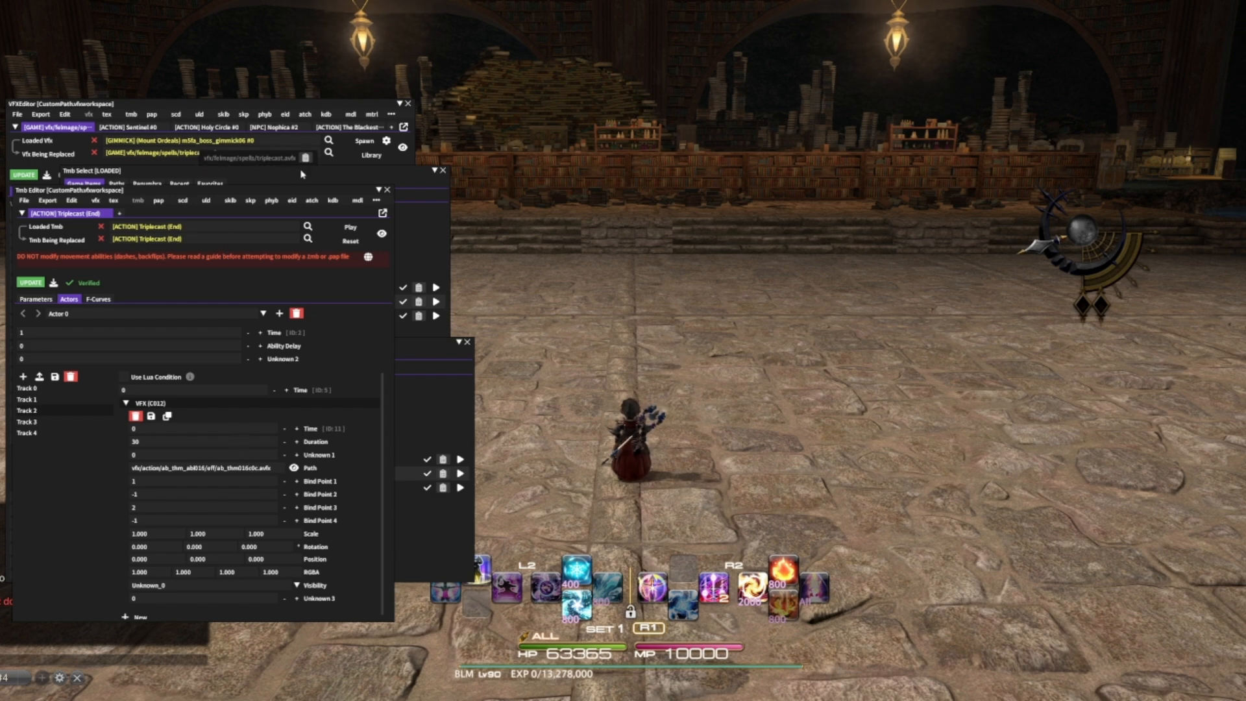
left_click(261, 464)
double_click(262, 464)
key("BackSpace")
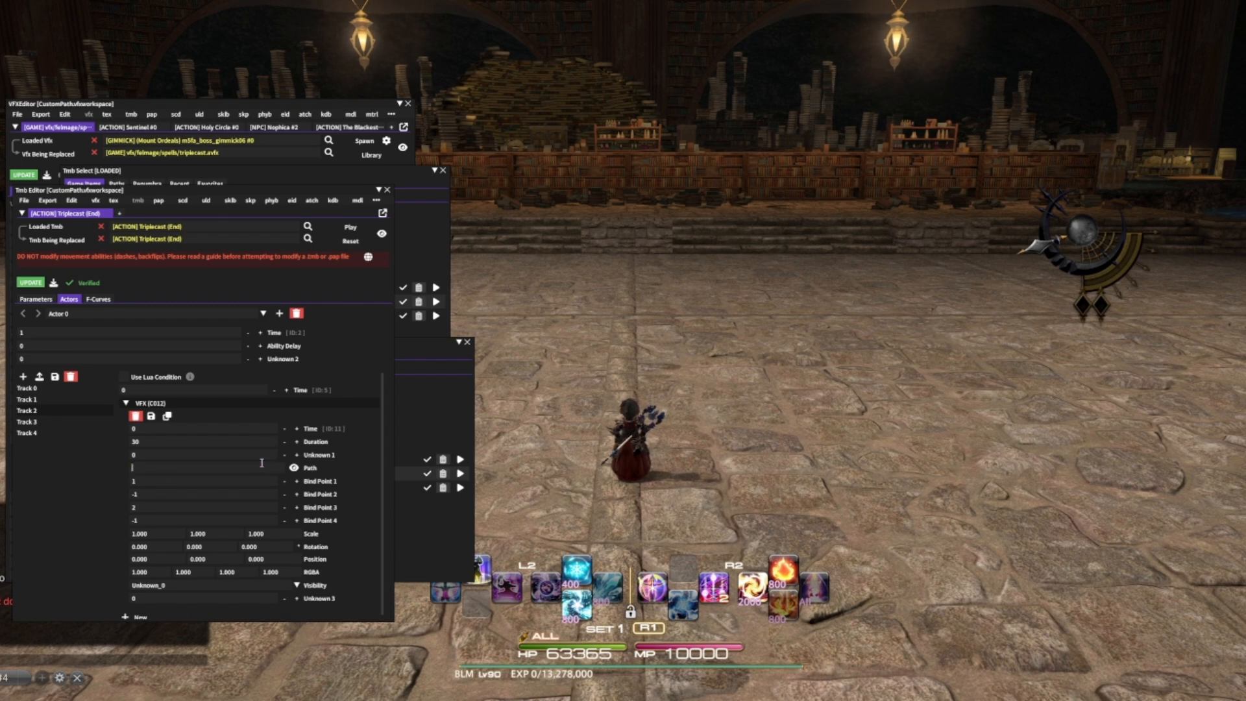
key("ctrl+v")
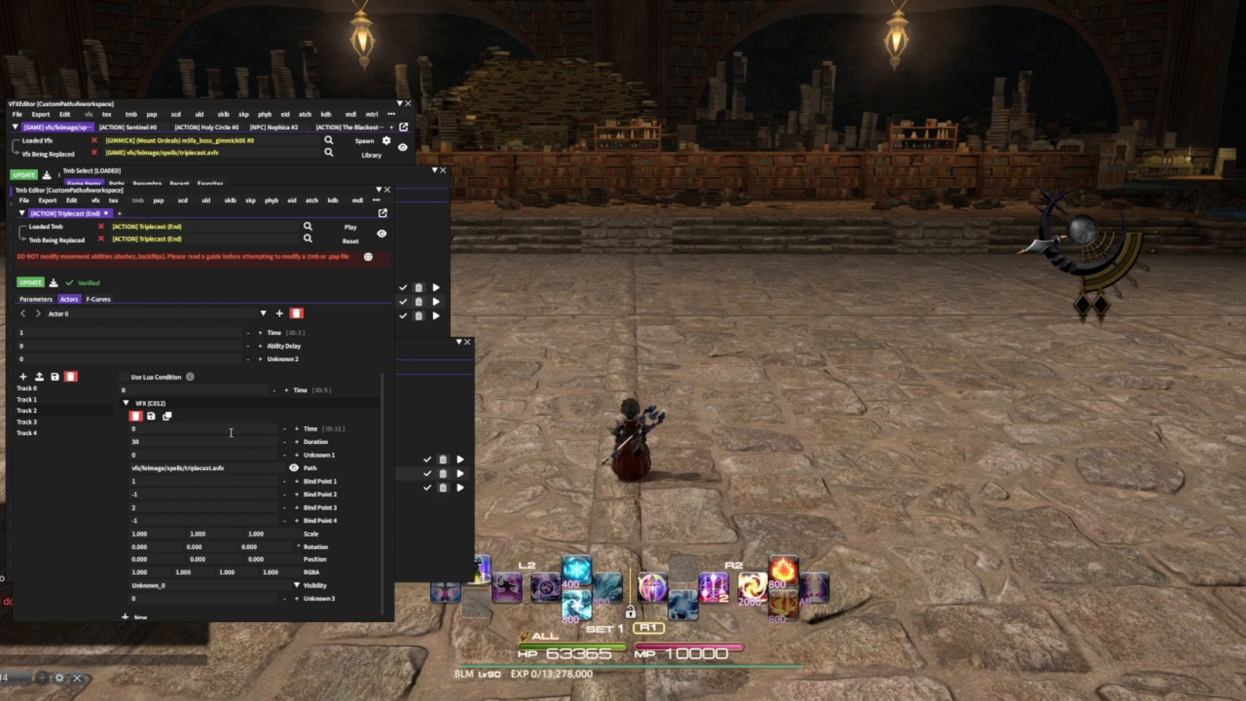
- Update the Triplecast (End) TMB and cast the action in game to test the custom VFX
left_click(36, 284)
left_click(713, 588)
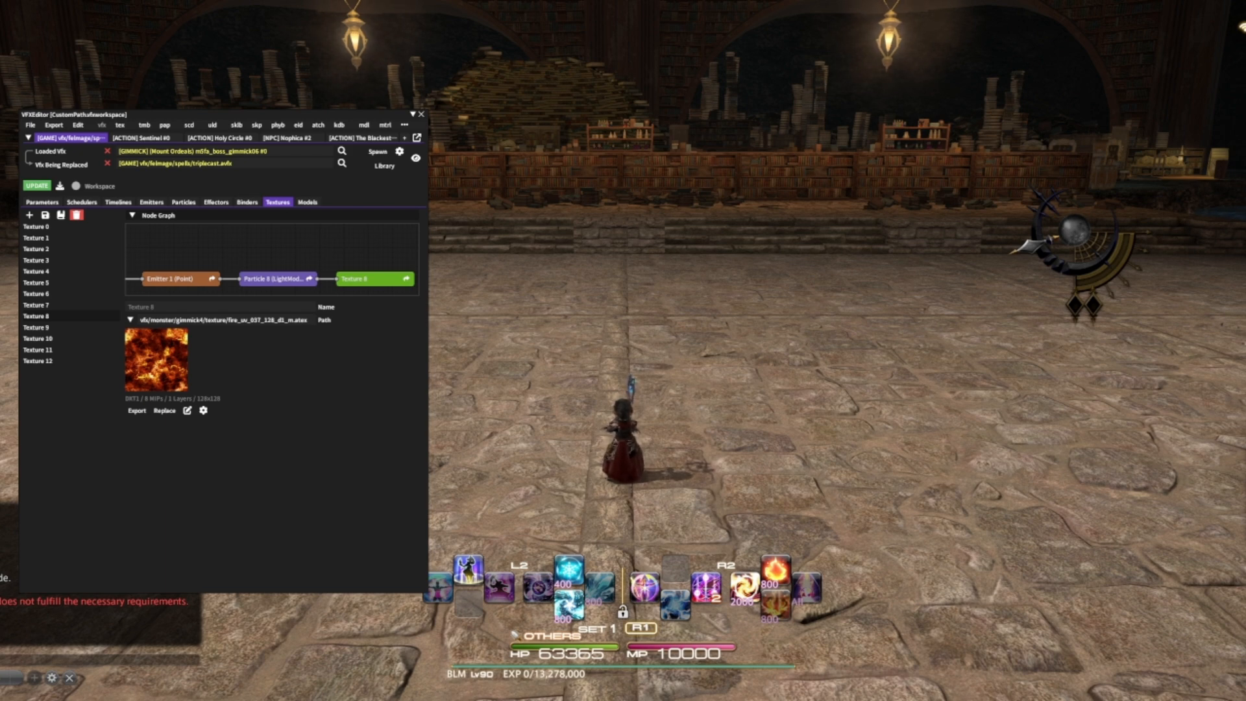
- Try the Grayscale conversion on Texture 8 and reset the texture replacement
left_click(188, 412)
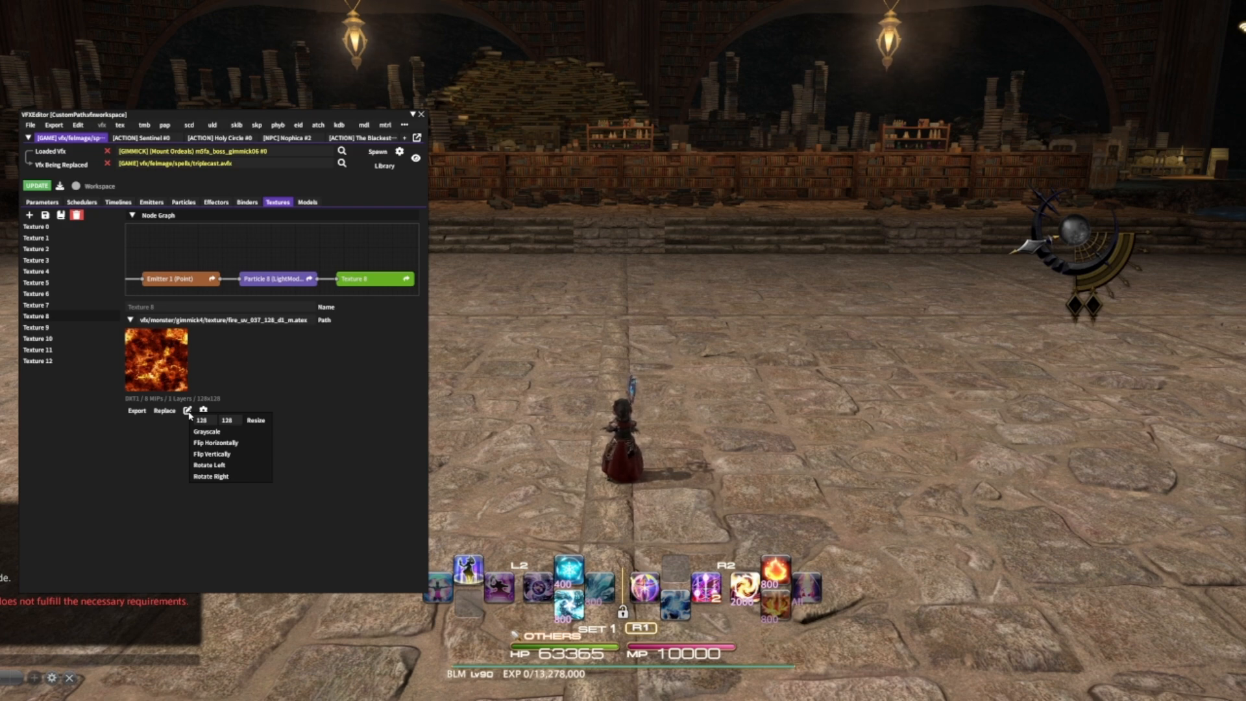
left_click(222, 432)
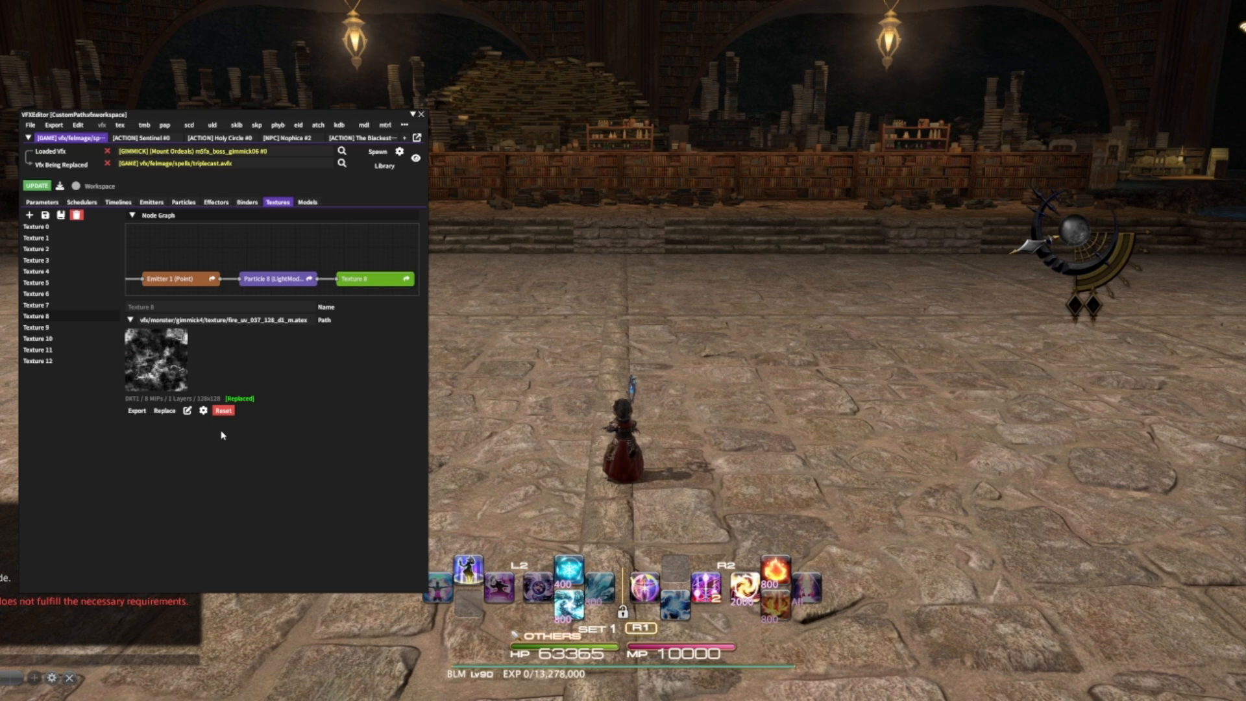
left_click(223, 410)
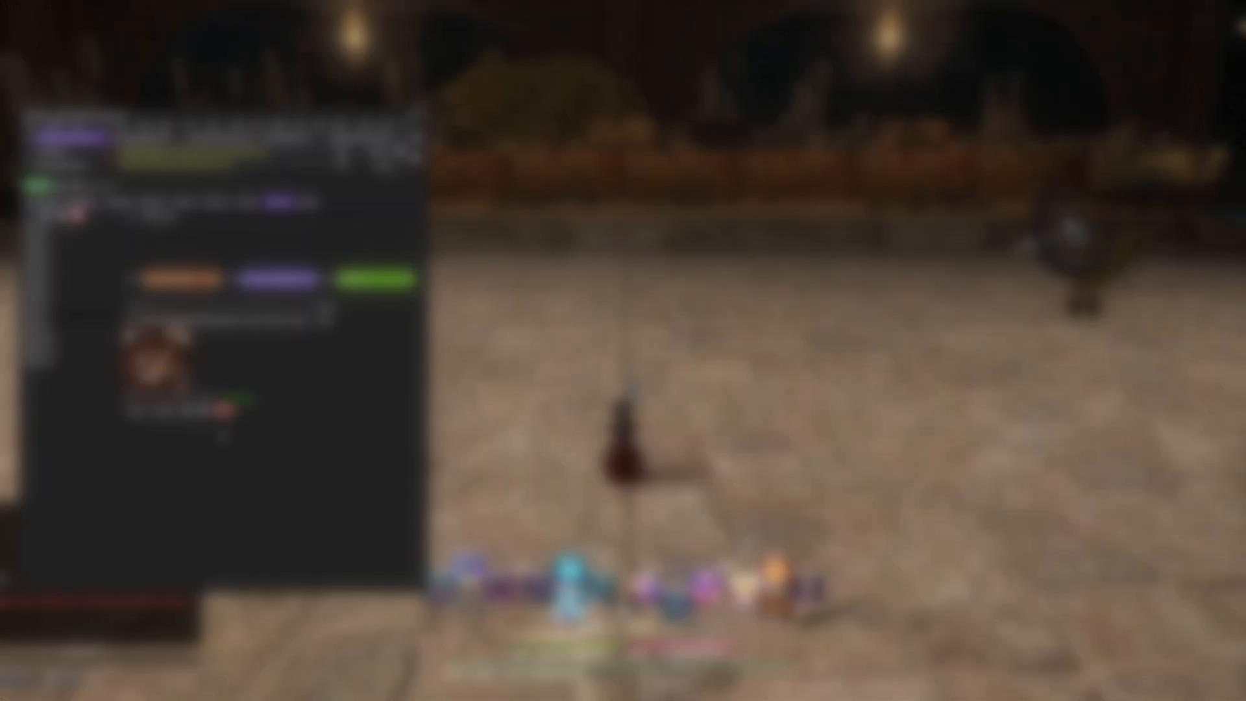
- Open the Textures window and view its options for adding a replacement texture
left_click(117, 125)
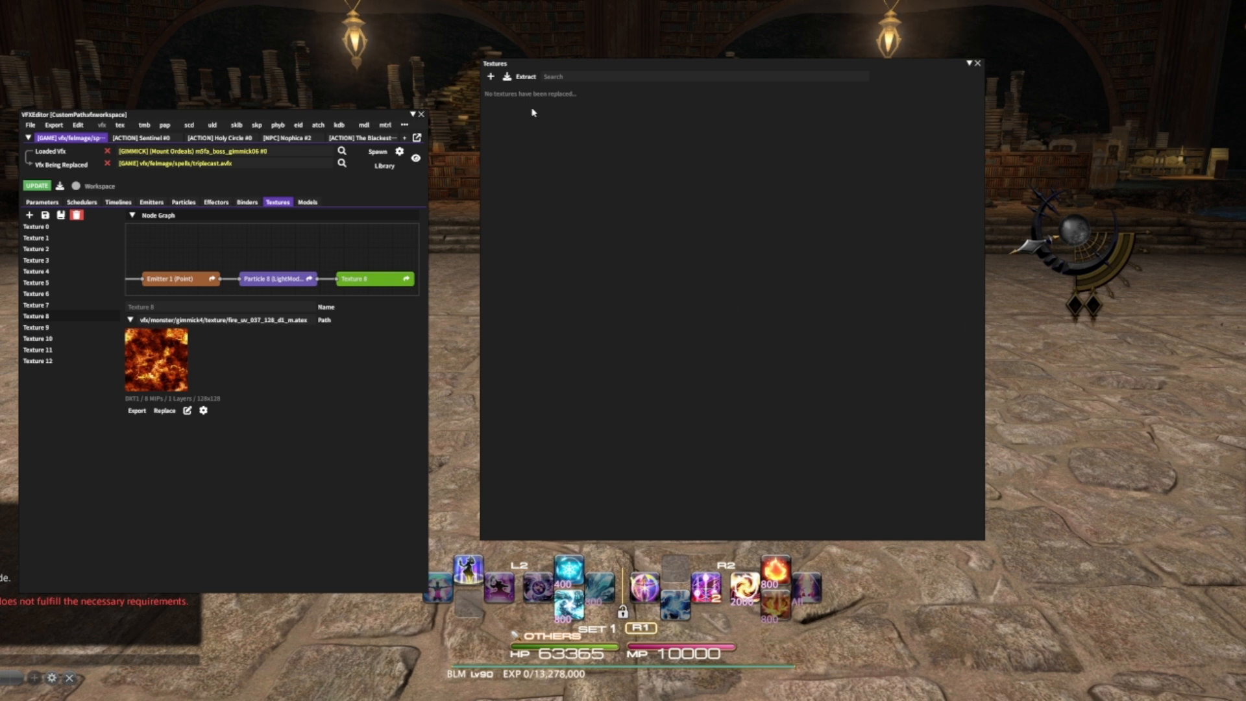
left_click(491, 77)
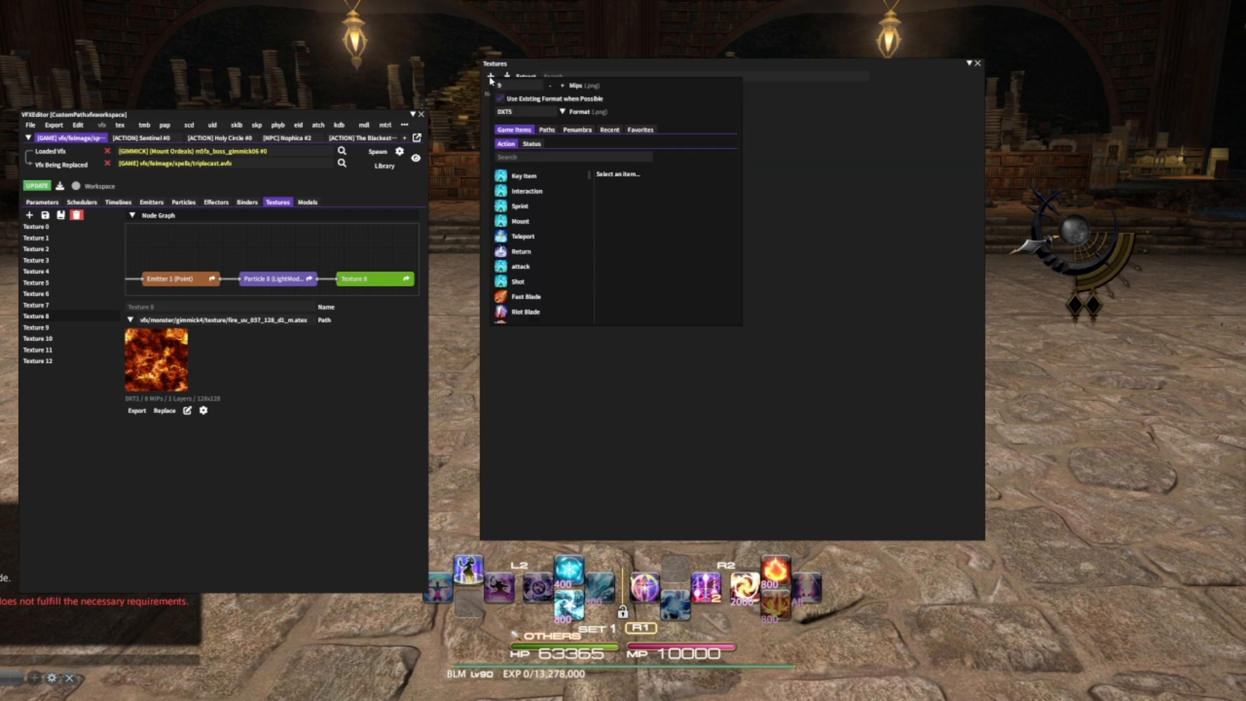
left_click(813, 256)
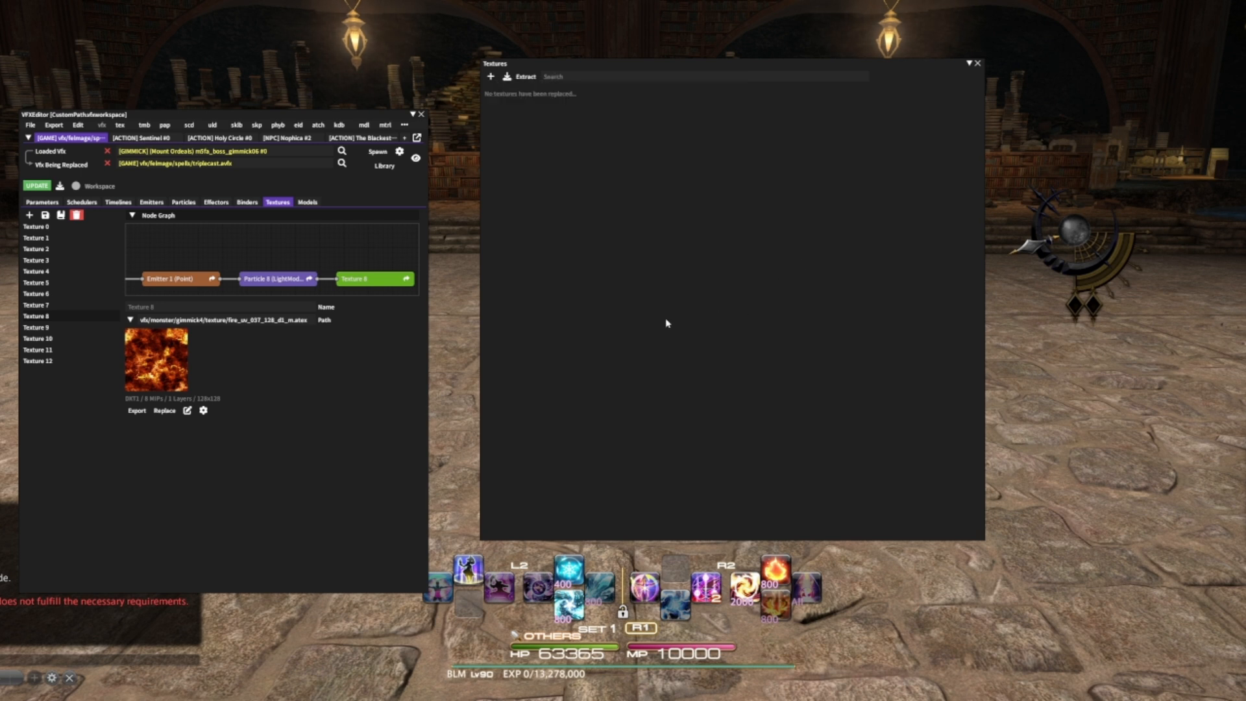
- Convert Texture 8 to grayscale and select its replacement entry in the Textures window
left_click(203, 410)
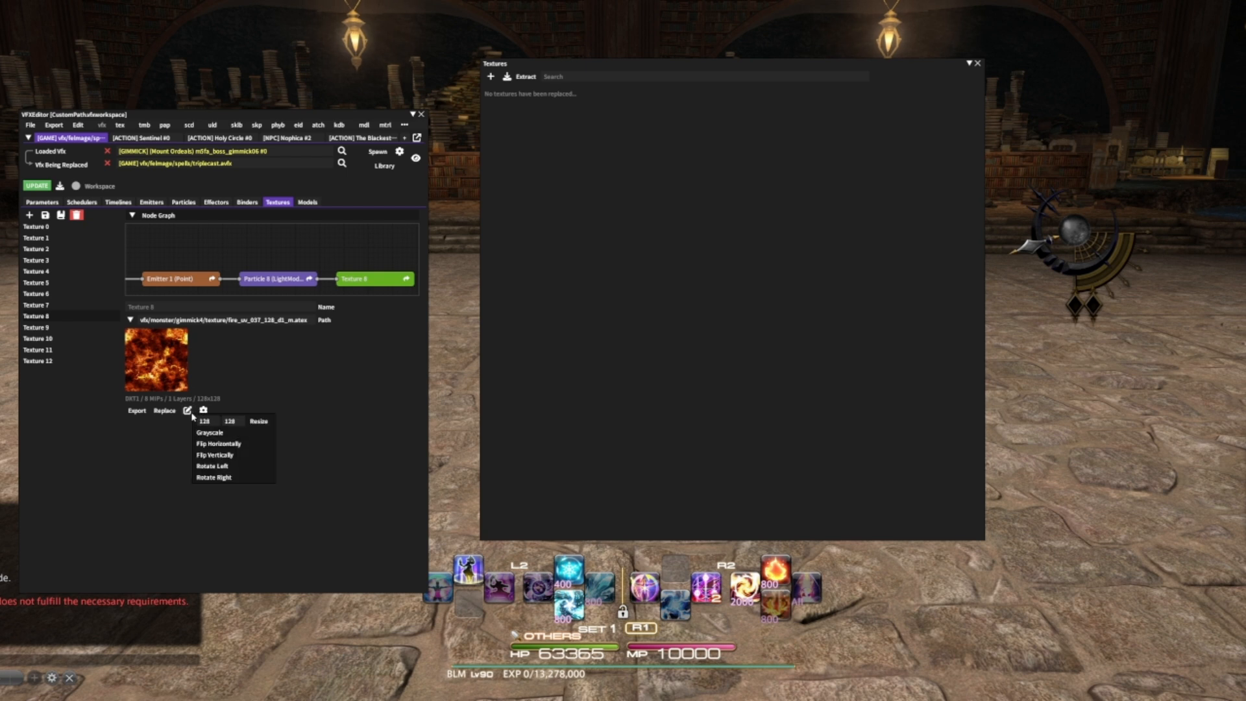
left_click(212, 433)
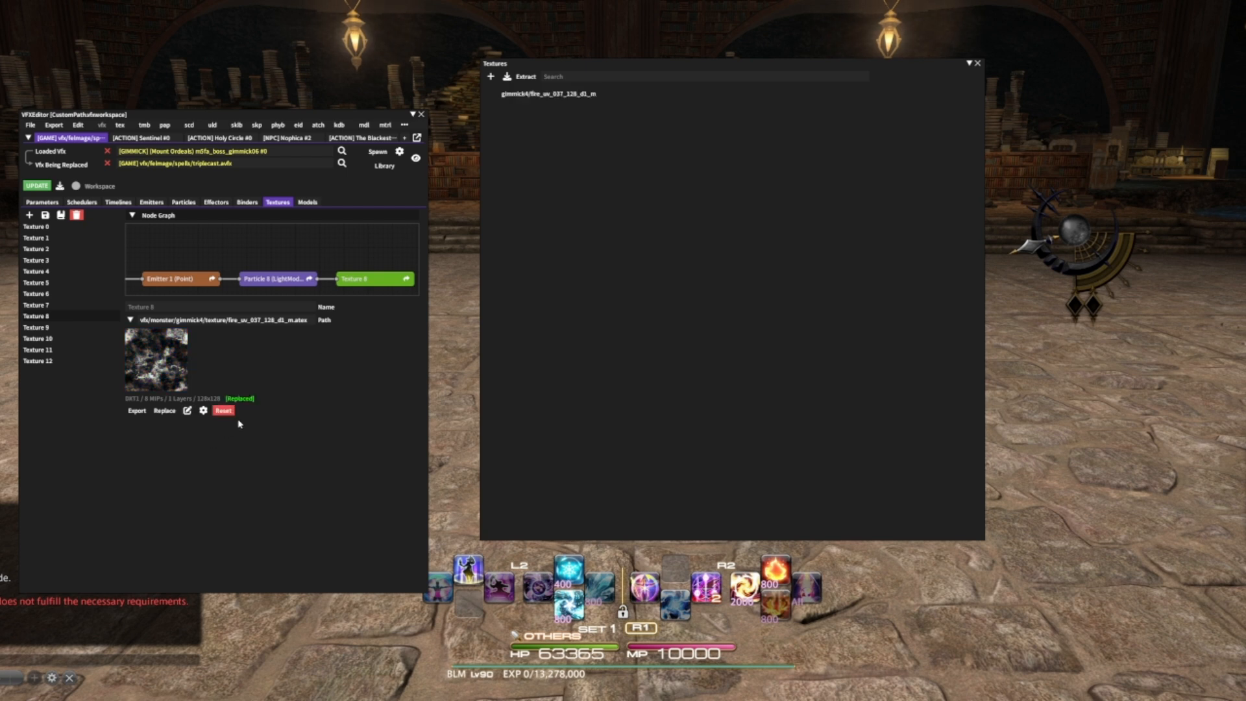
left_click(556, 96)
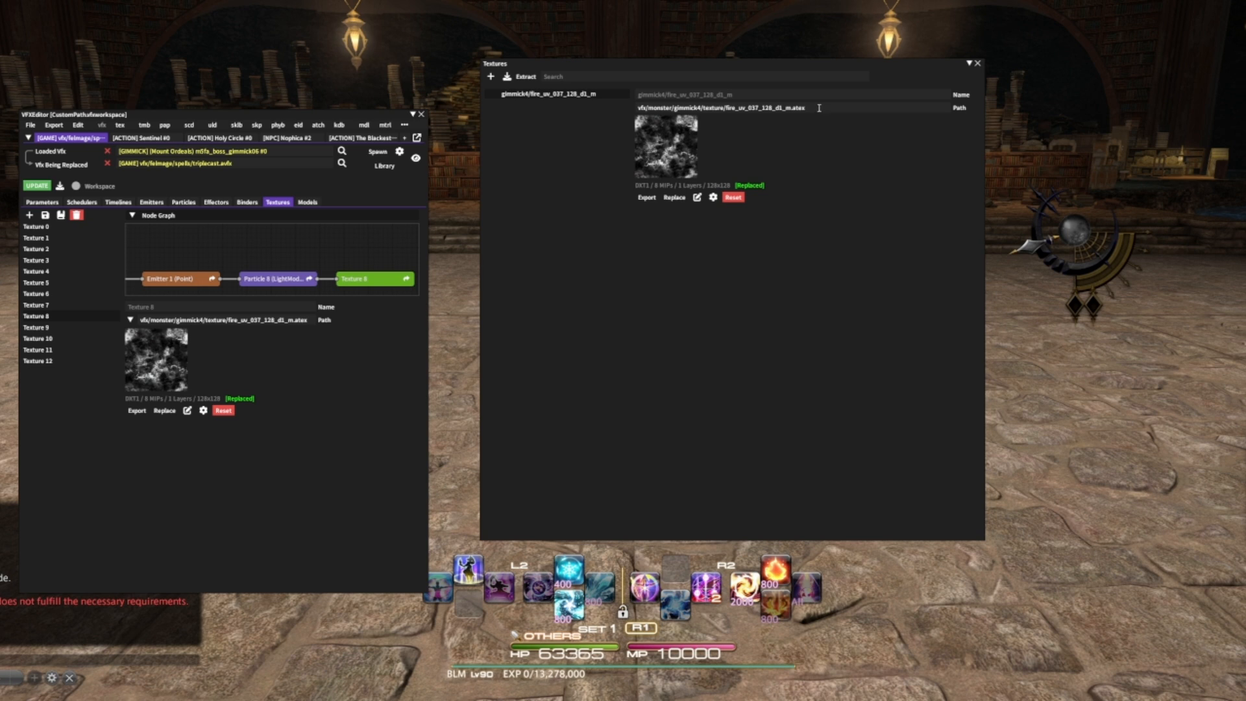
- Set the grayscale replacement texture's path to vfx/felmage/grayfire.atex
left_click_drag(805, 108, 654, 123)
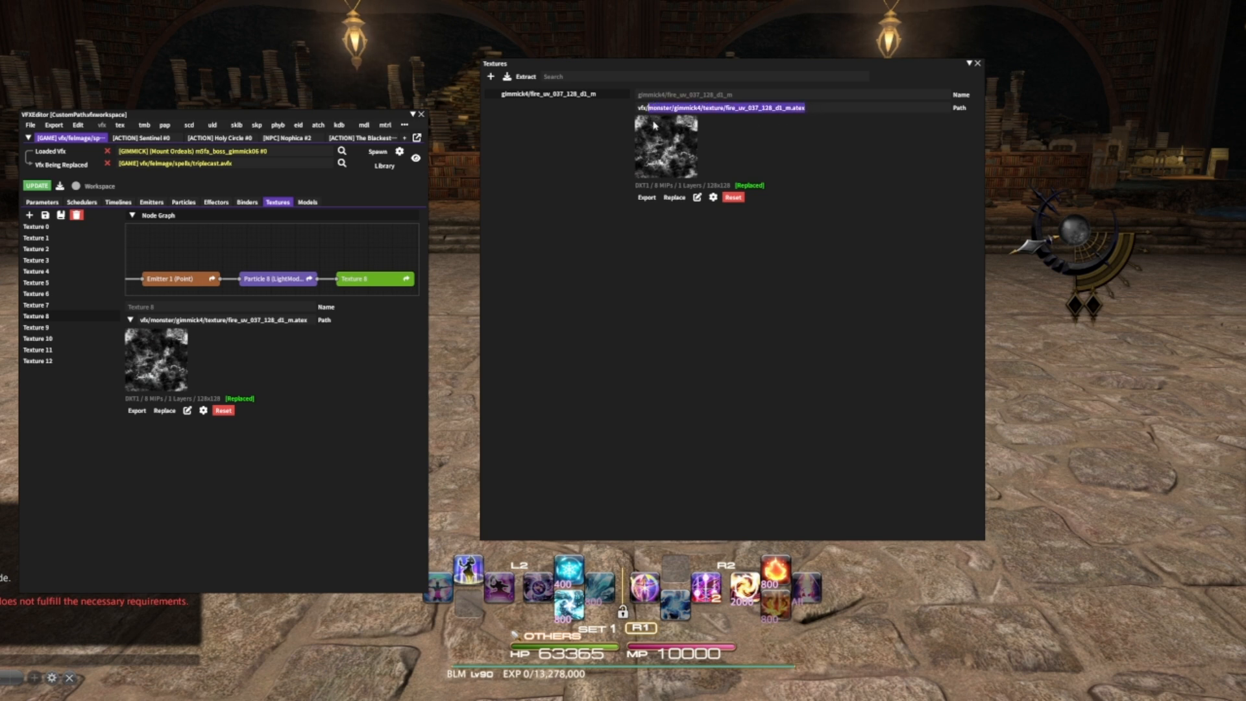
type("flalmage/")
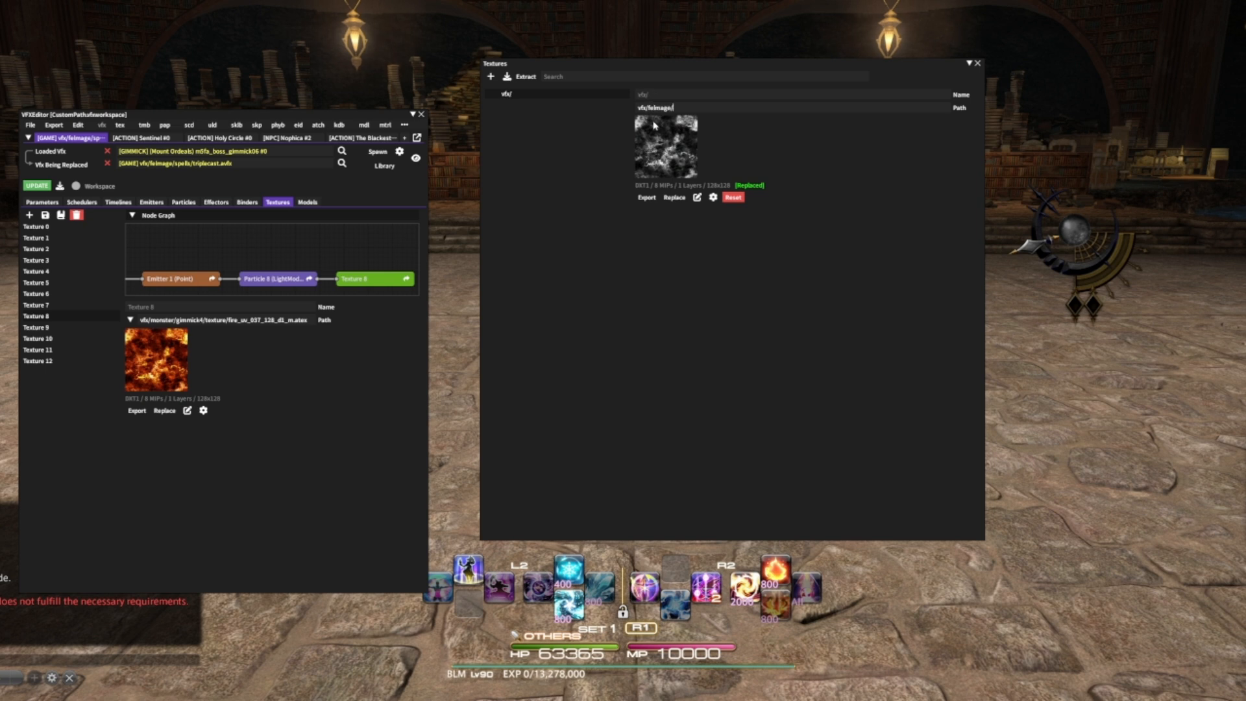
type("grayfire.atx")
- Copy the custom texture path vfx/felmage/grayfire.atex and assign it as the path of Texture 8
left_click(737, 108)
key("ctrl+c")
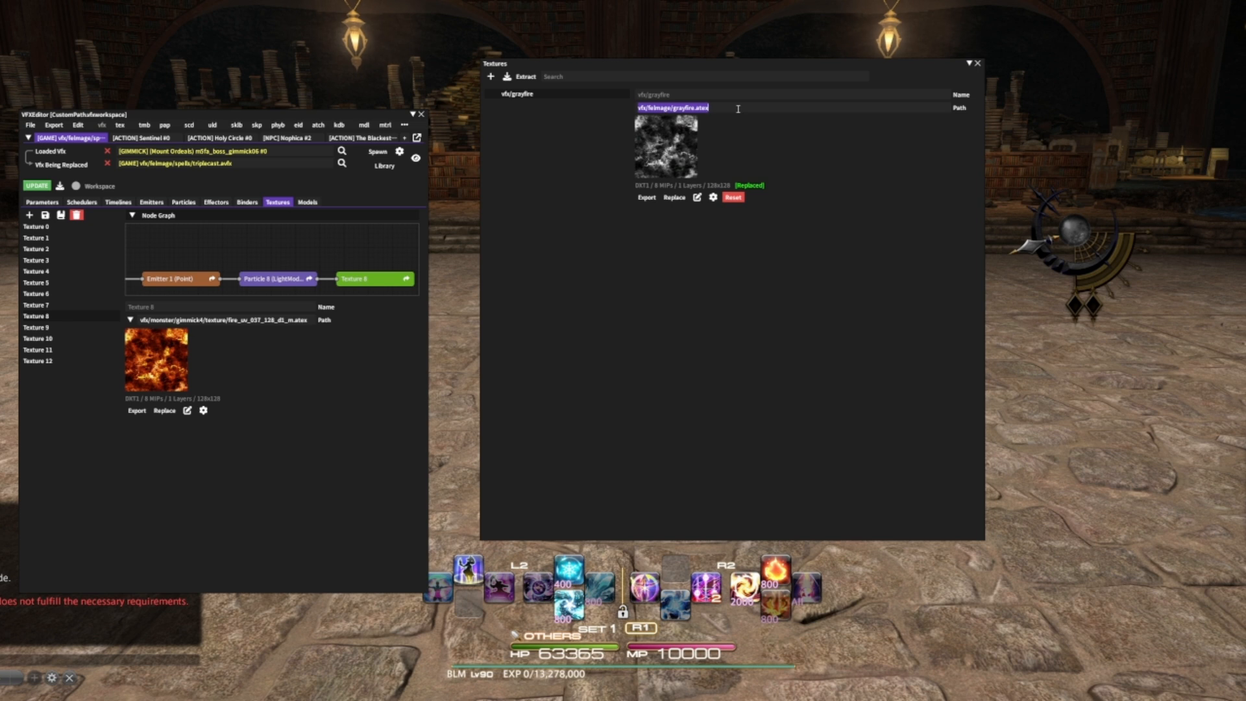
left_click(249, 320)
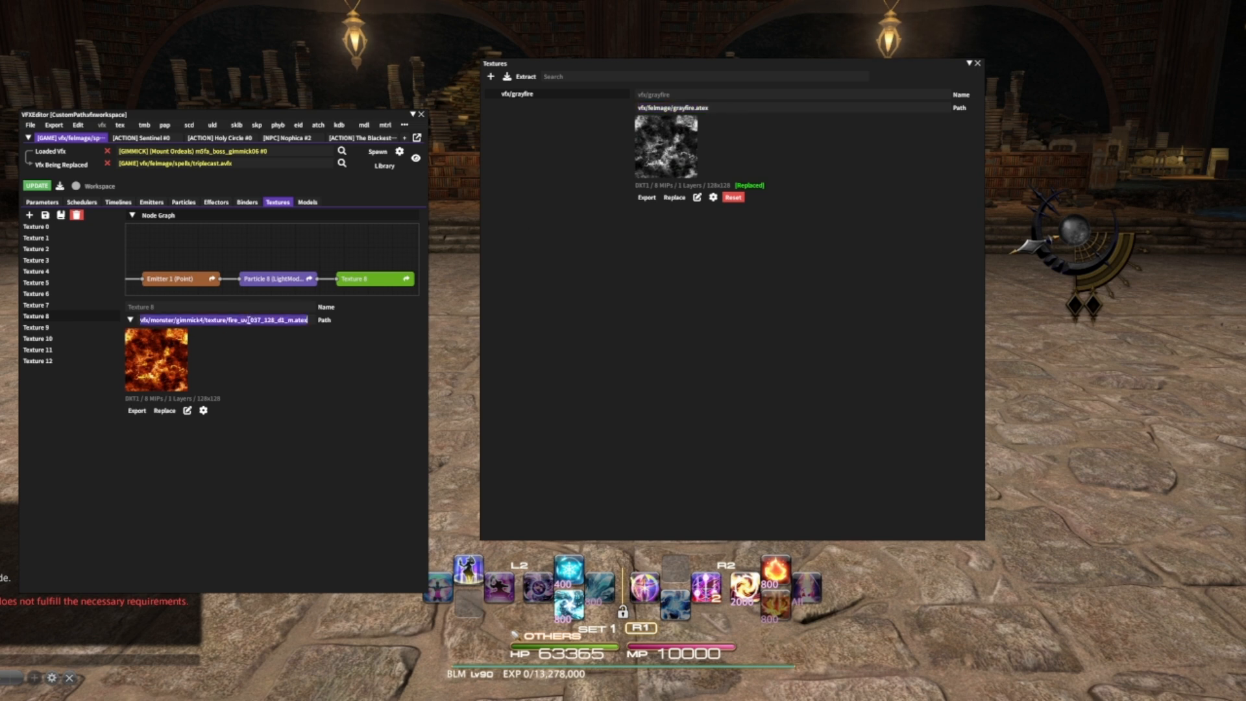
key("ctrl+v")
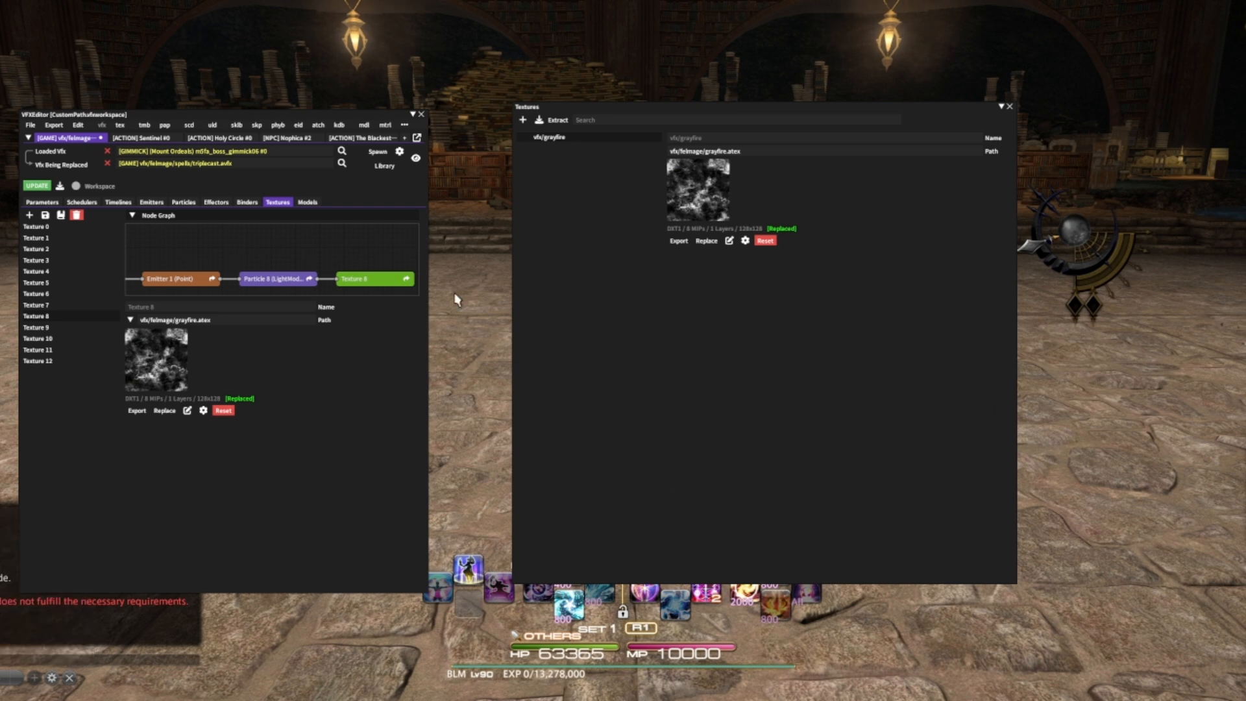
- Convert the textures to custom paths under vfx/felmage/textures/
left_click(77, 125)
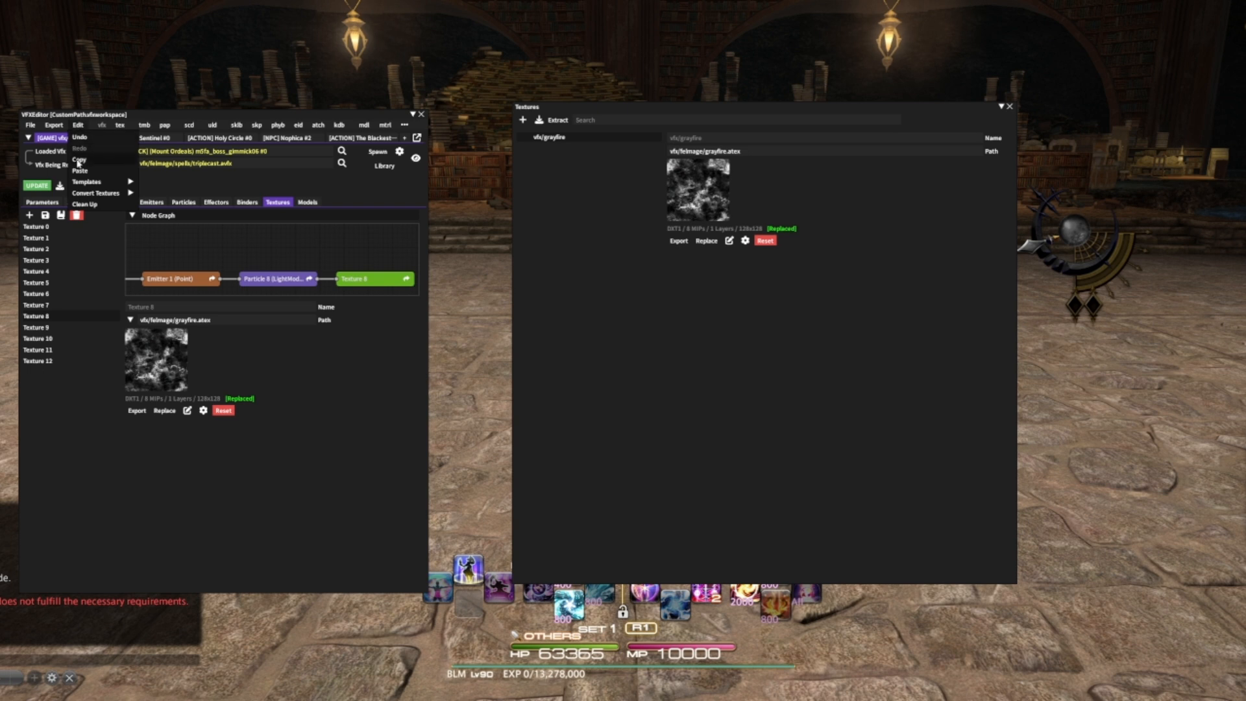
mouse_move(121, 197)
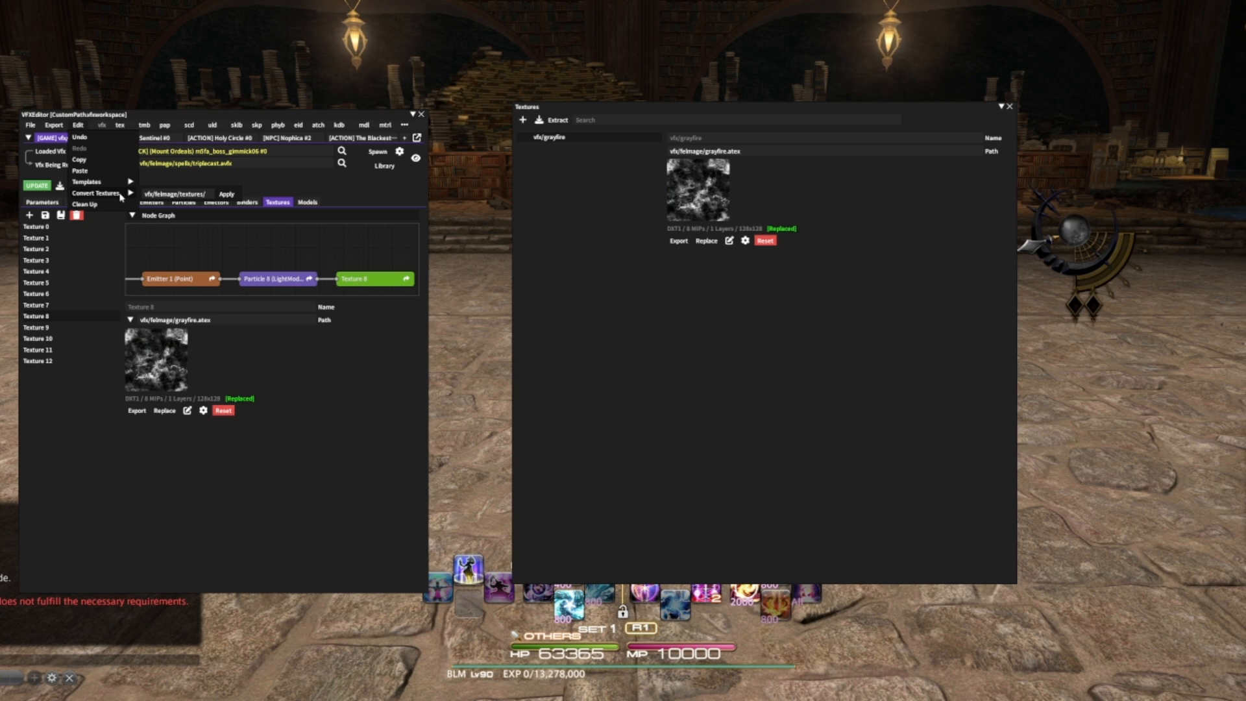
left_click(229, 196)
- Examine several of the converted textures in the Textures window to check their previews and custom paths
scroll(604, 335, "down", 2)
scroll(590, 372, "down", 2)
left_click(600, 429)
left_click(591, 375)
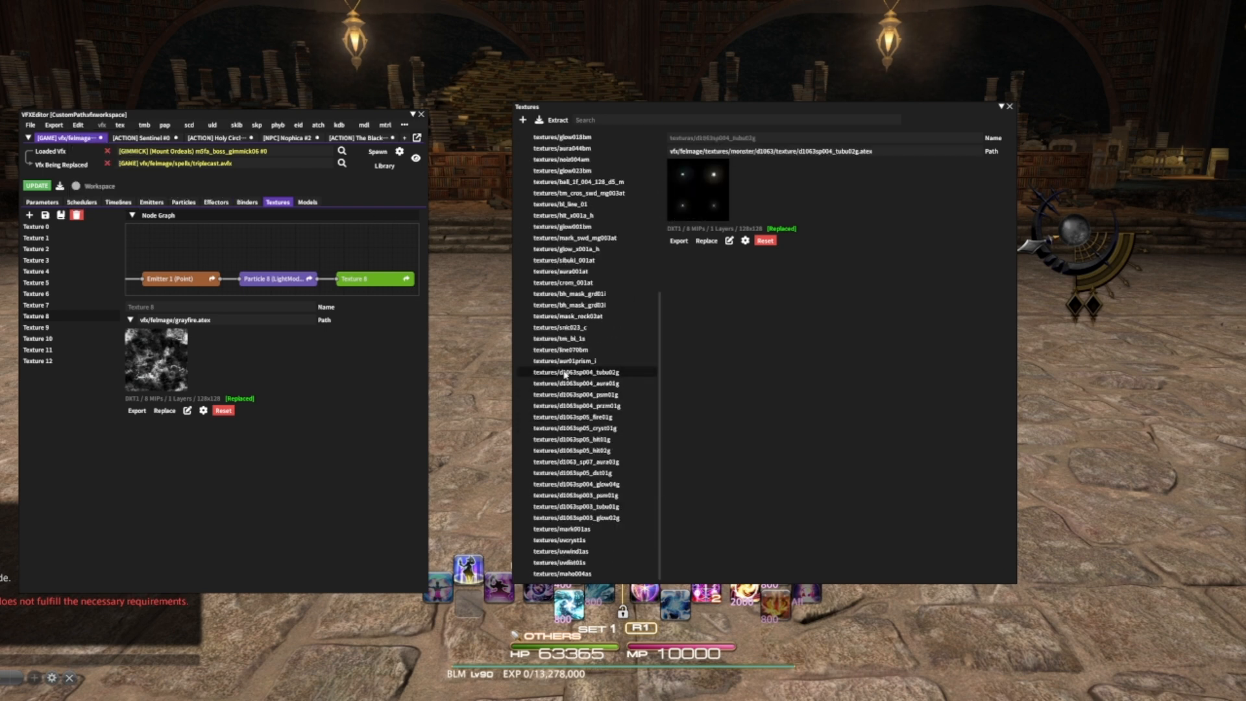
left_click(571, 316)
left_click(571, 282)
left_click(574, 215)
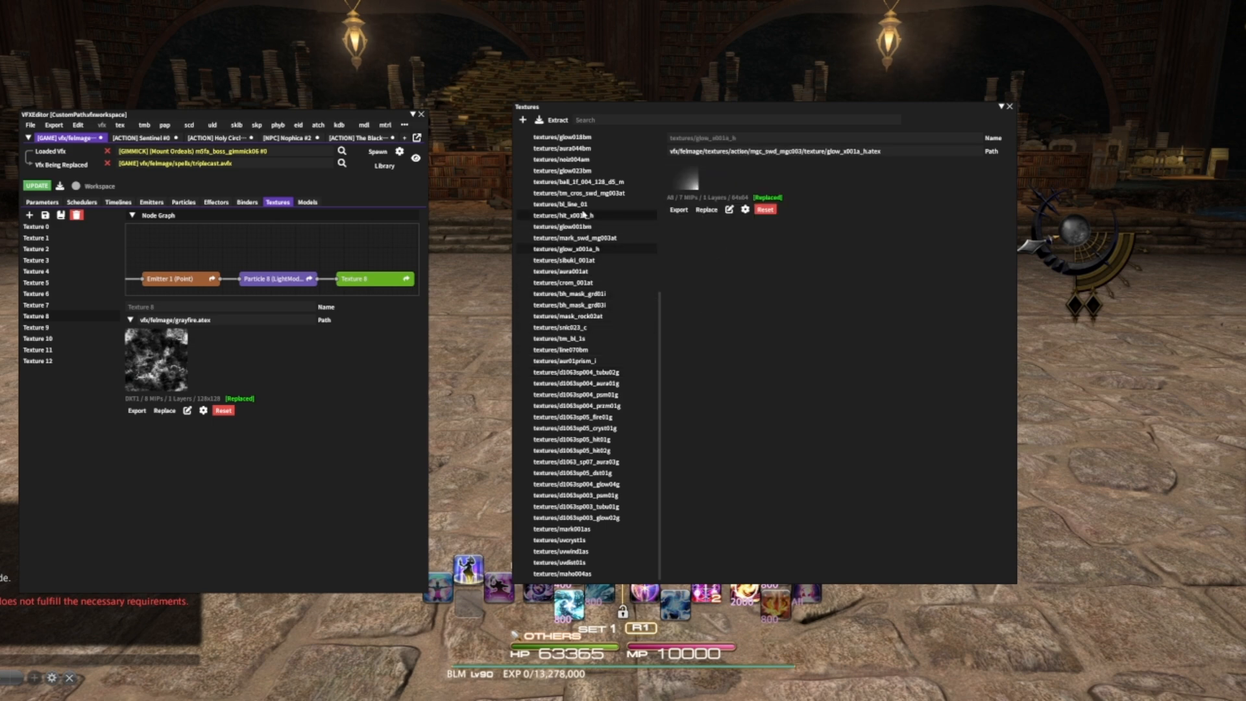
left_click(579, 205)
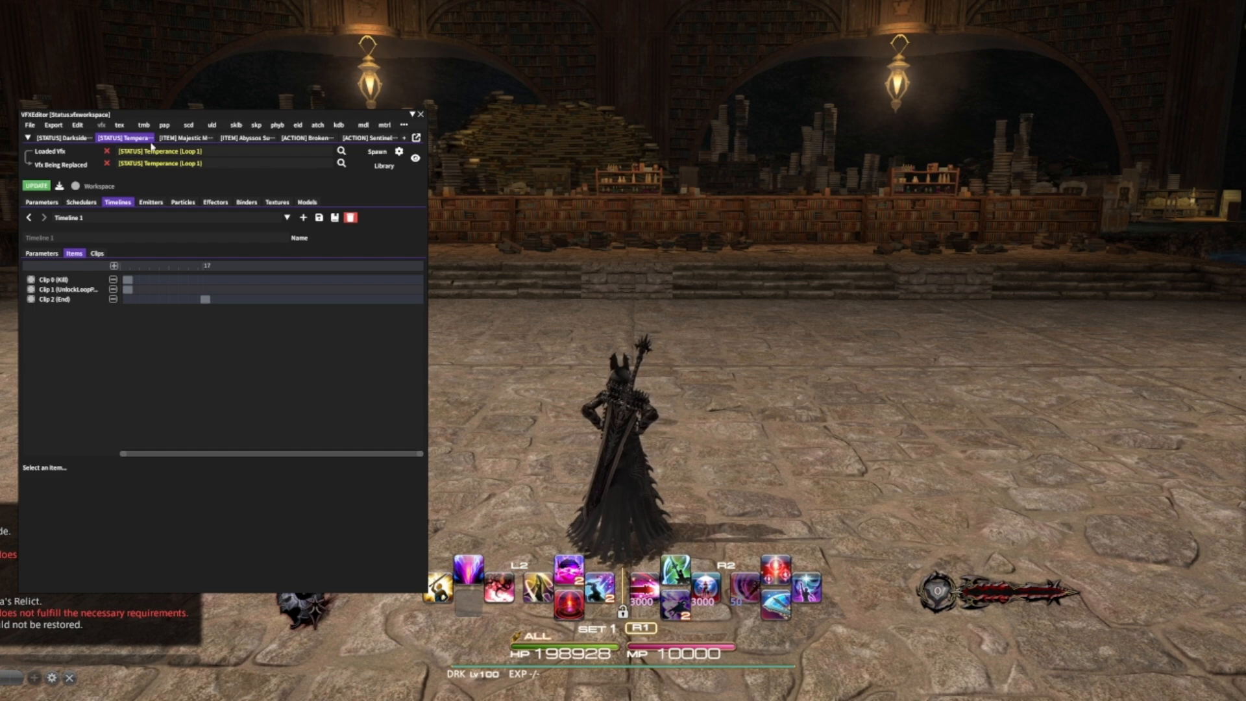
- Look through the loaded VFX documents, including the particles and binders of Darkside (Loop 1)
left_click(186, 138)
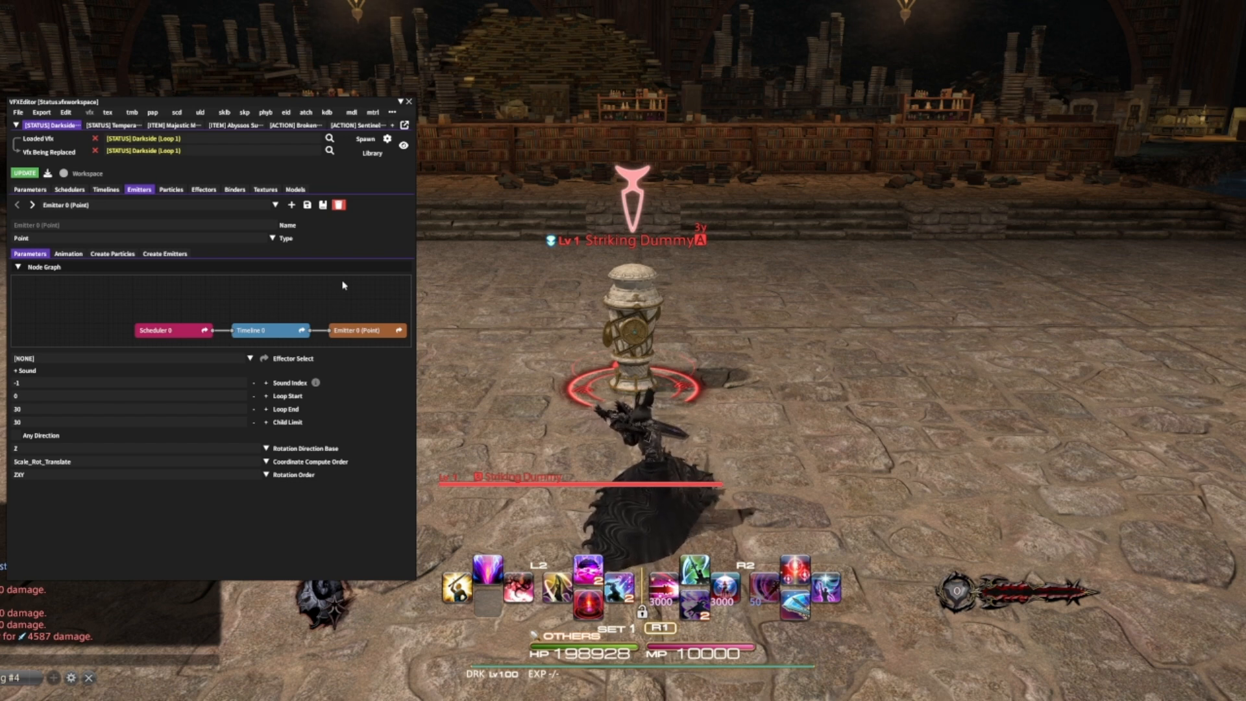
left_click(180, 189)
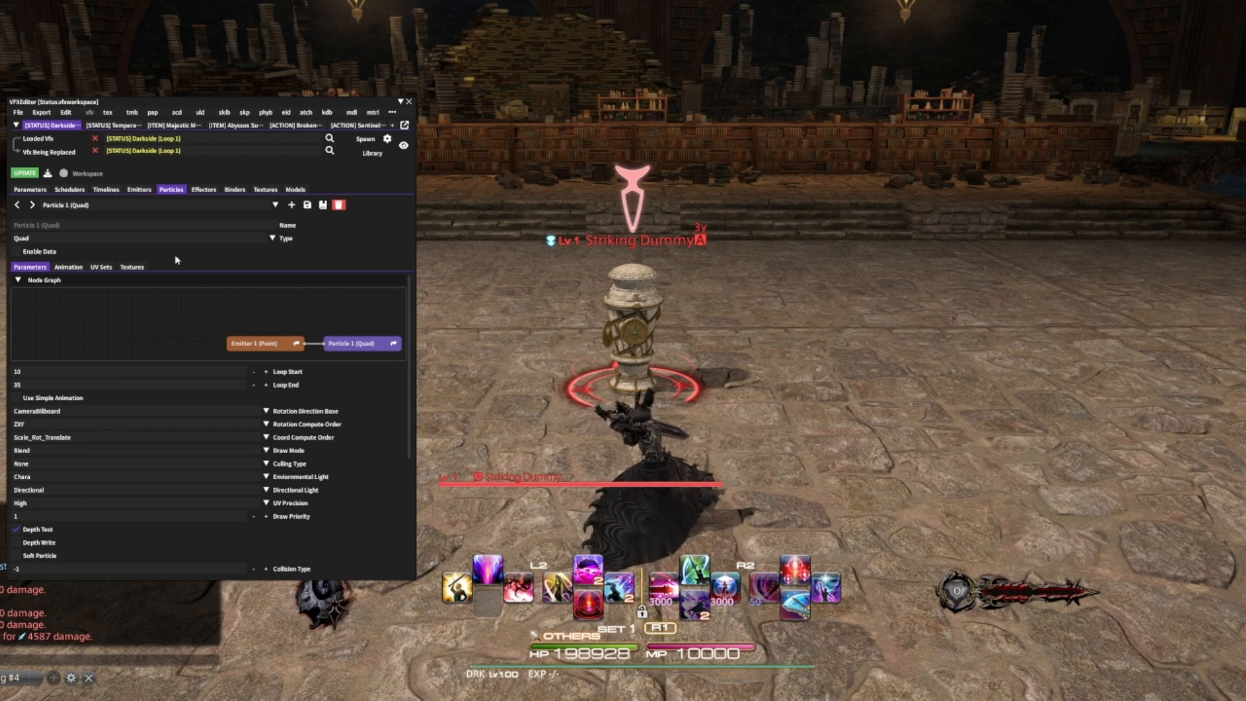
left_click(232, 190)
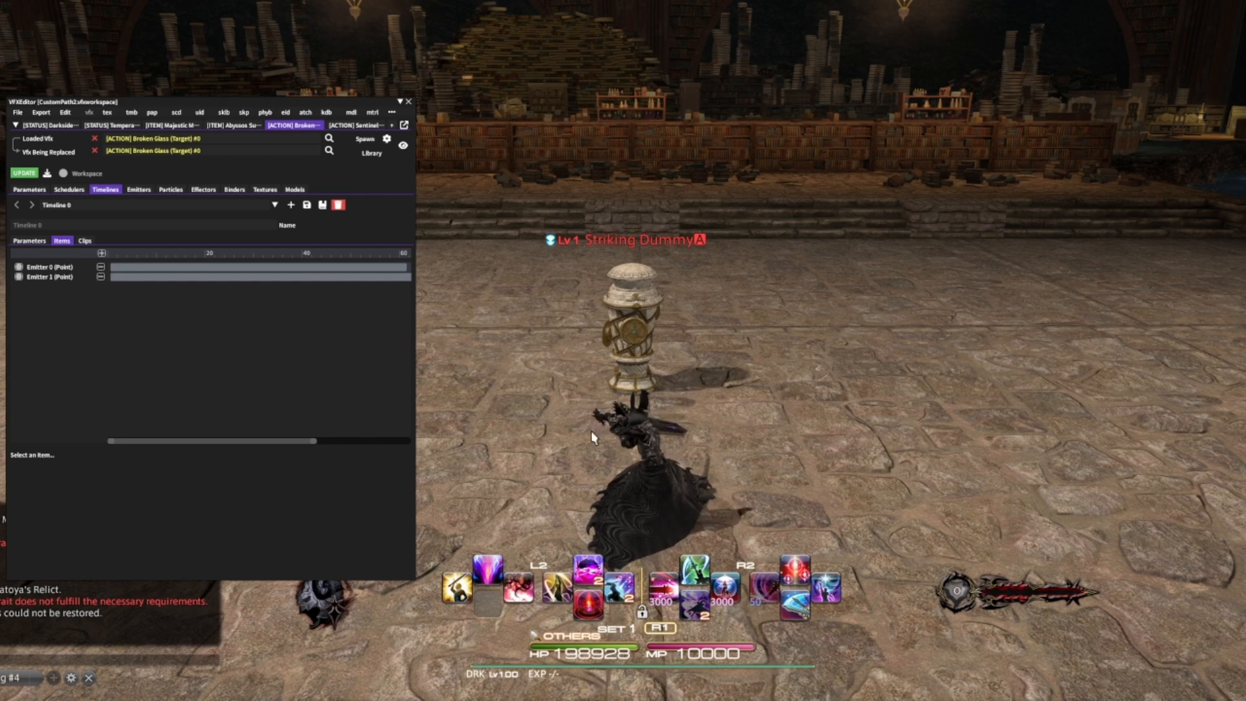
- Spawn the Broken Glass (Target) VFX to preview it in game
left_click(365, 139)
left_click(378, 147)
- Remove Emitter 1 from Timeline 0 of Broken Glass, clean up the document and update the VFX
left_click(100, 277)
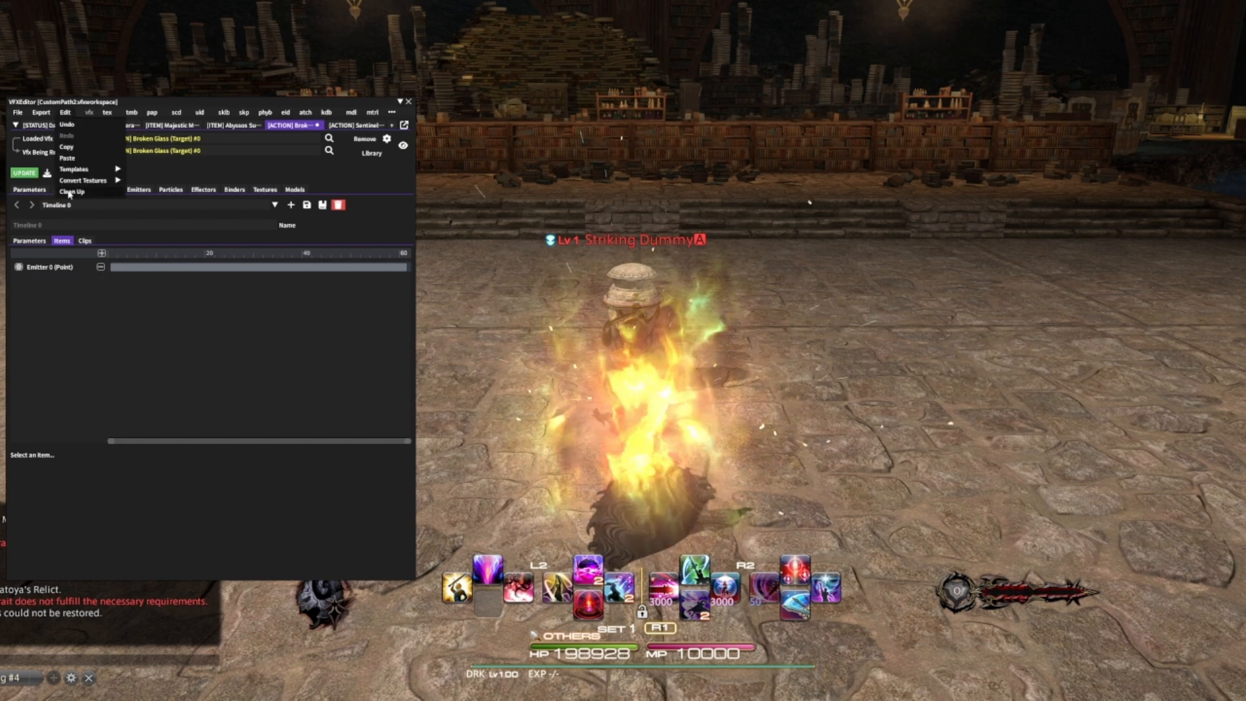
left_click(24, 174)
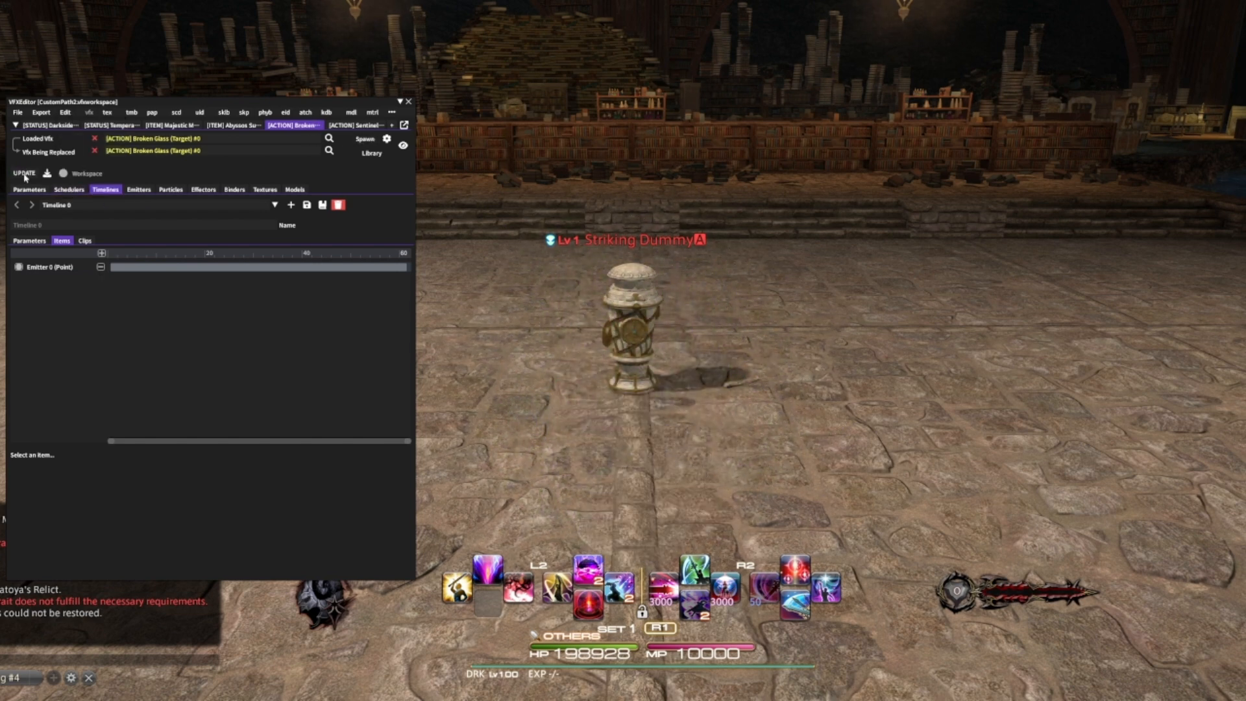
- Set the Life value of Emitter 0 to -1 in its animation settings
left_click(140, 191)
left_click(98, 204)
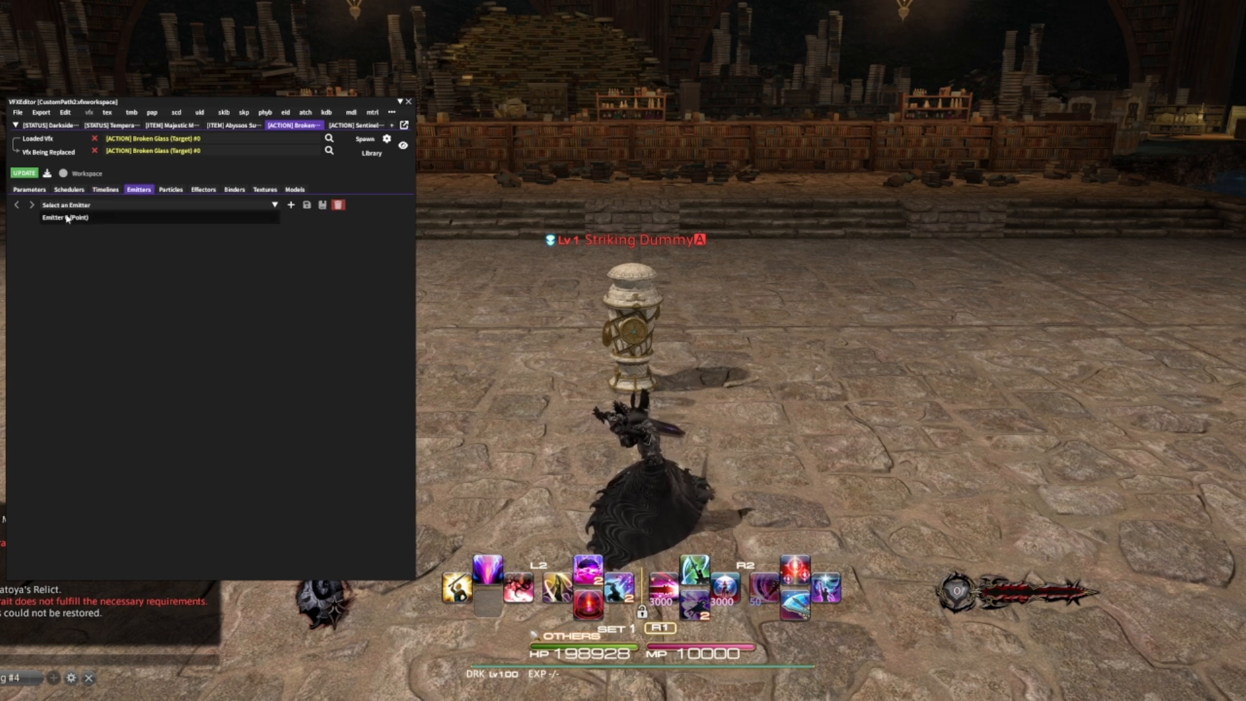
left_click(65, 216)
left_click(24, 266)
left_click(142, 266)
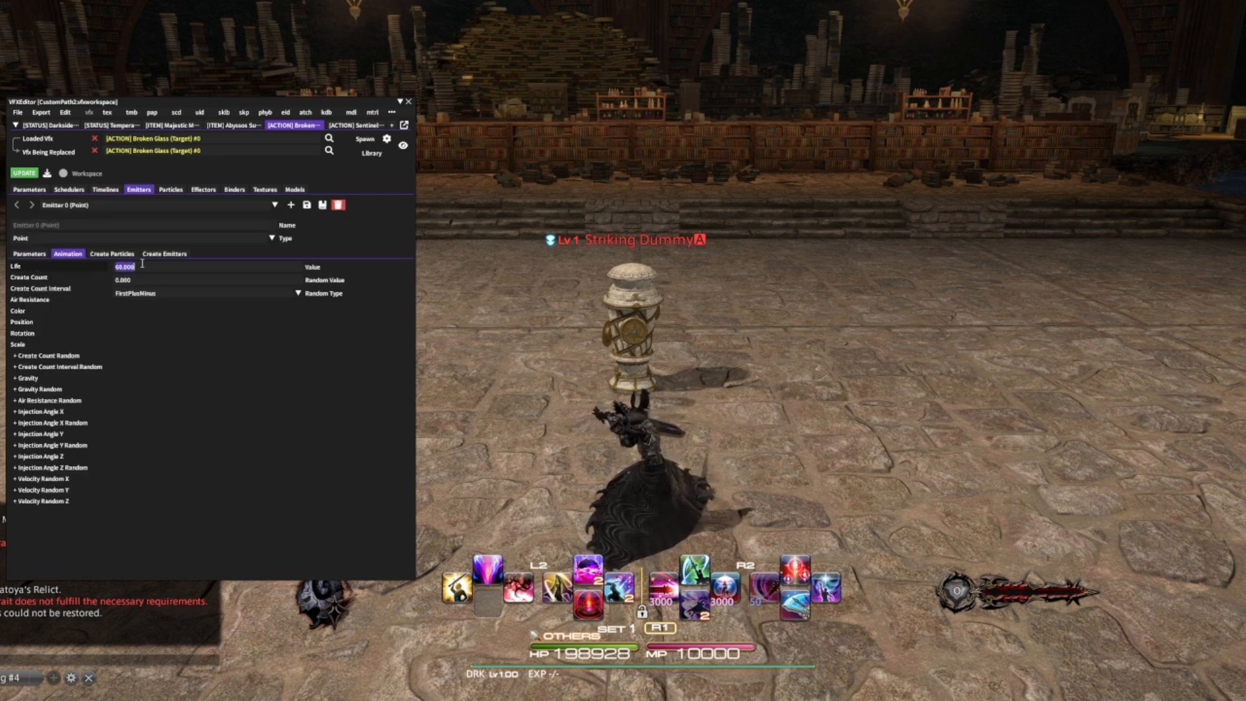
- Set the Life of Binder 0 to -1
left_click(232, 190)
left_click(60, 514)
type("-1")
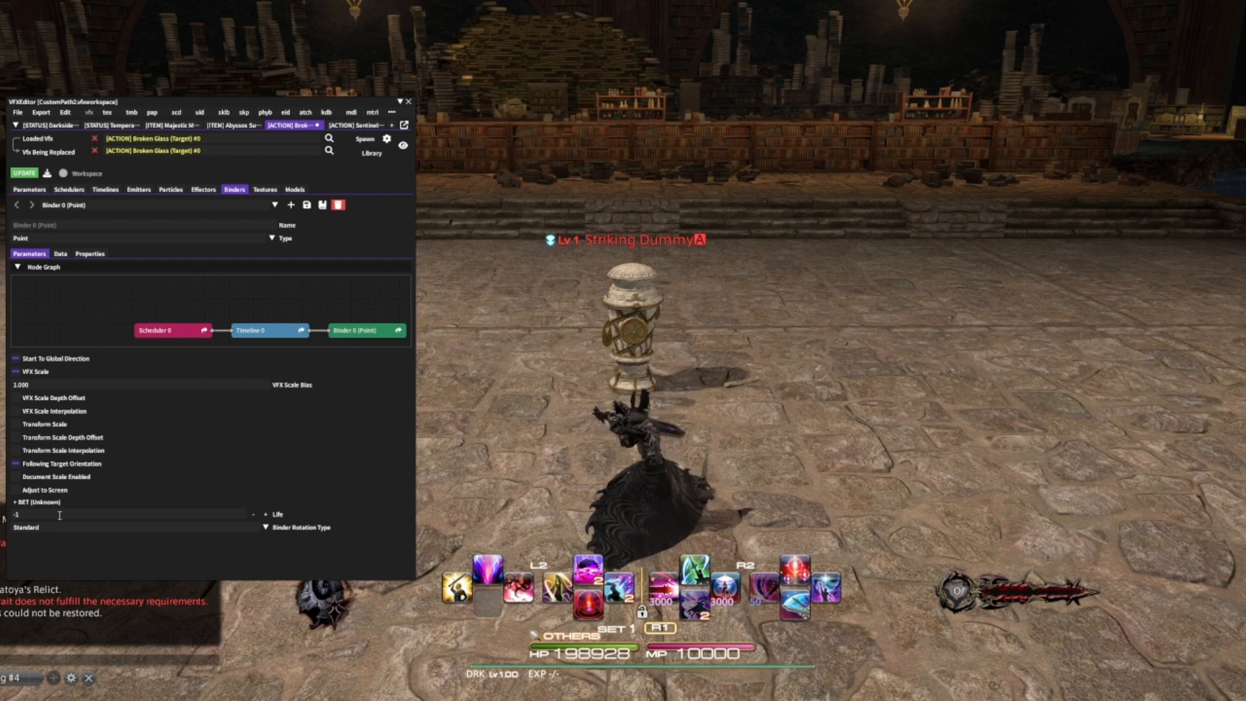
- Set Emitter 0's Loop Start to 10 and Loop End to 40, and update the VFX for a new spawn preview
left_click(146, 192)
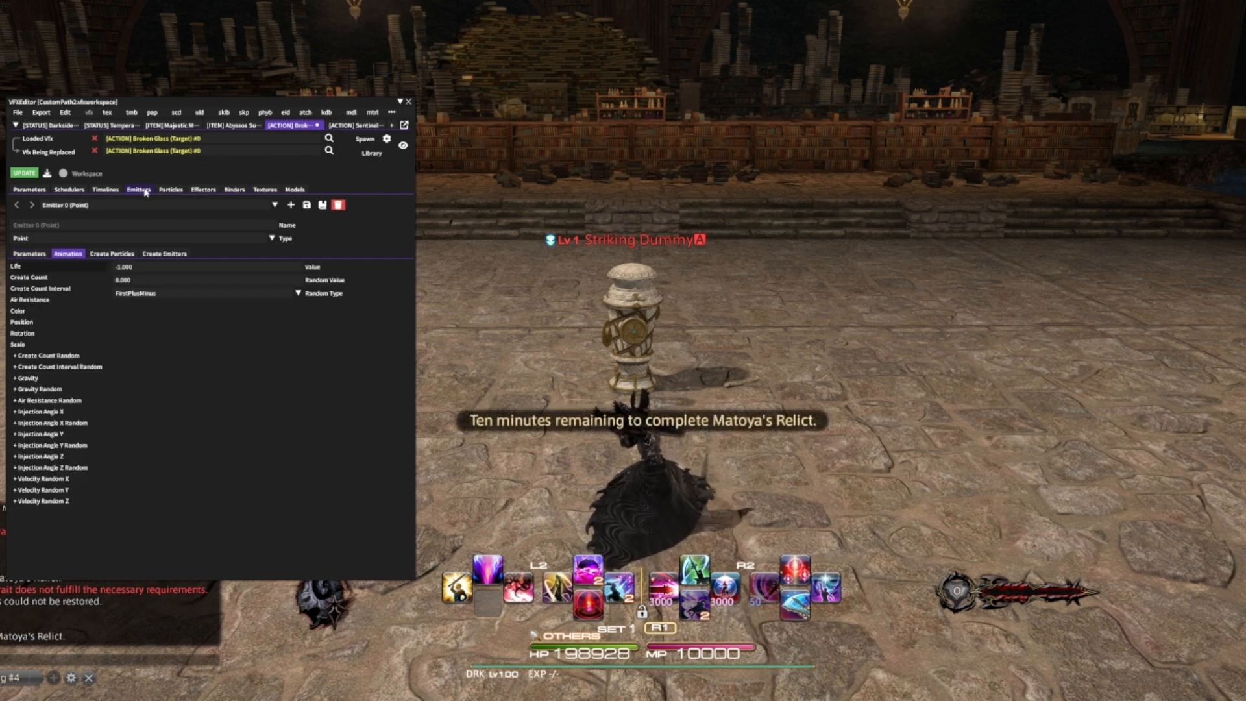
left_click(29, 254)
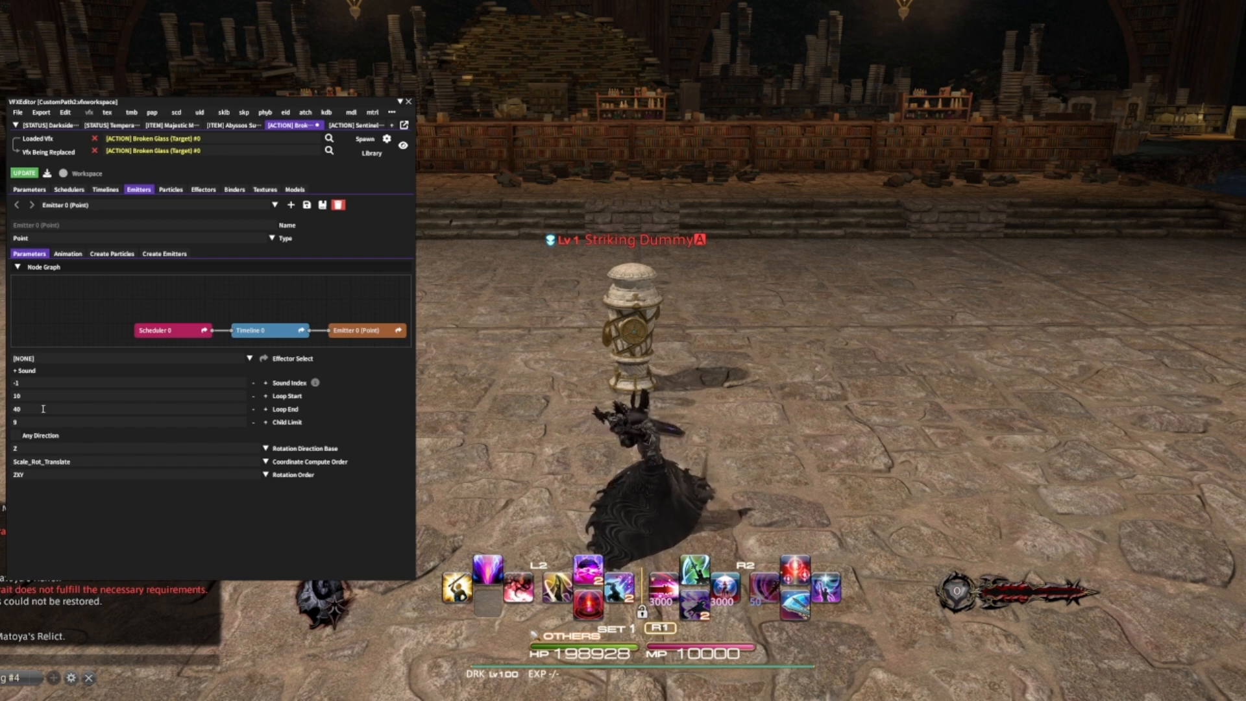
left_click(24, 173)
left_click(366, 139)
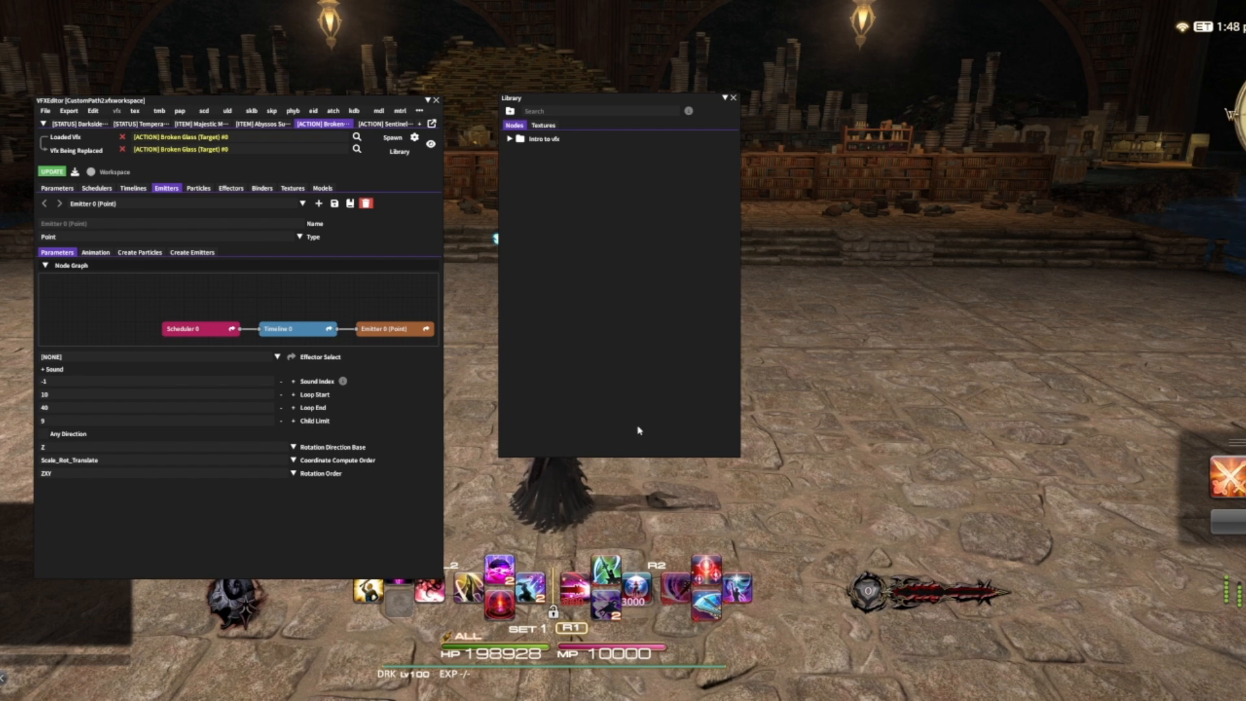
- Save Timeline 0 of Broken Glass to the node library and import it into the Darkside (Loop 1) VFX
left_click(133, 188)
left_click(351, 203)
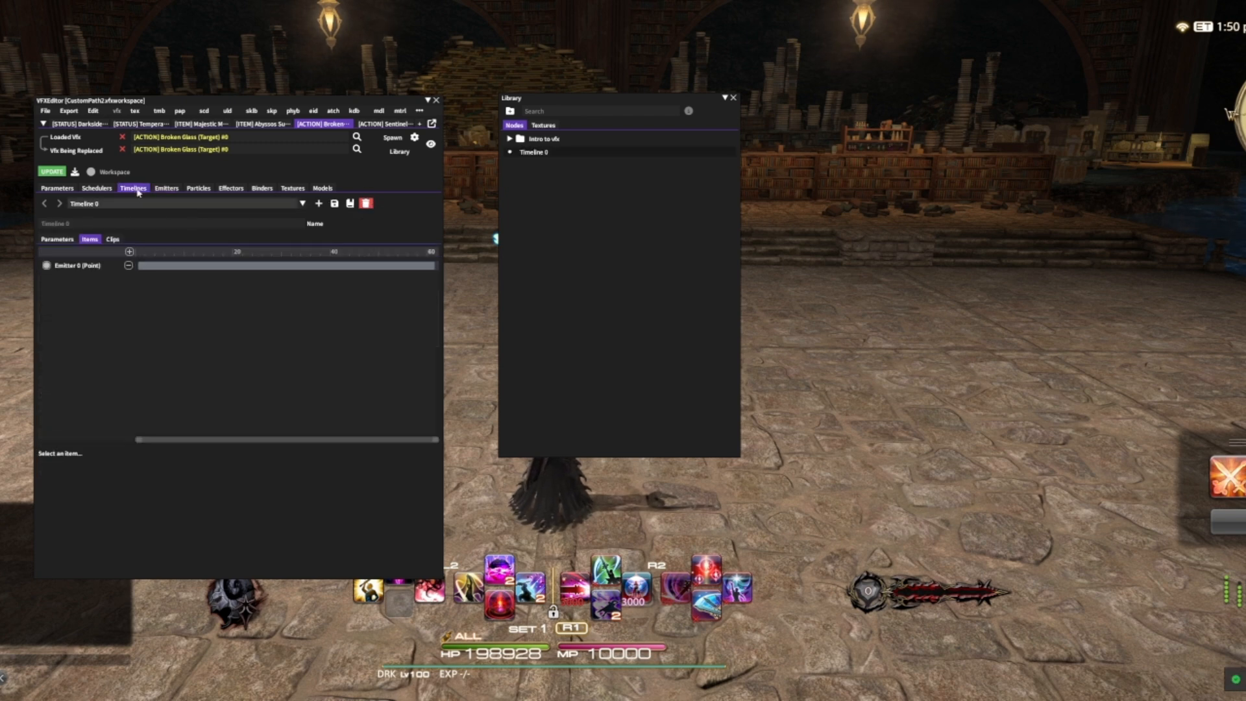
left_click(79, 124)
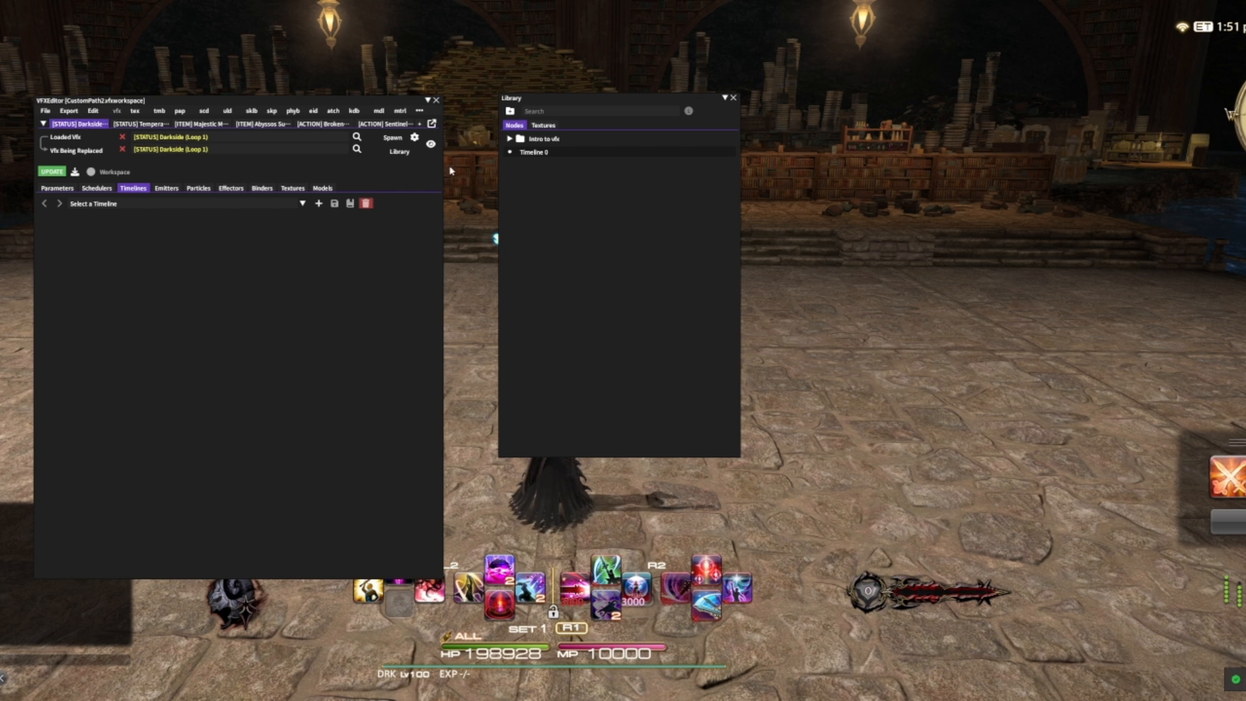
right_click(541, 153)
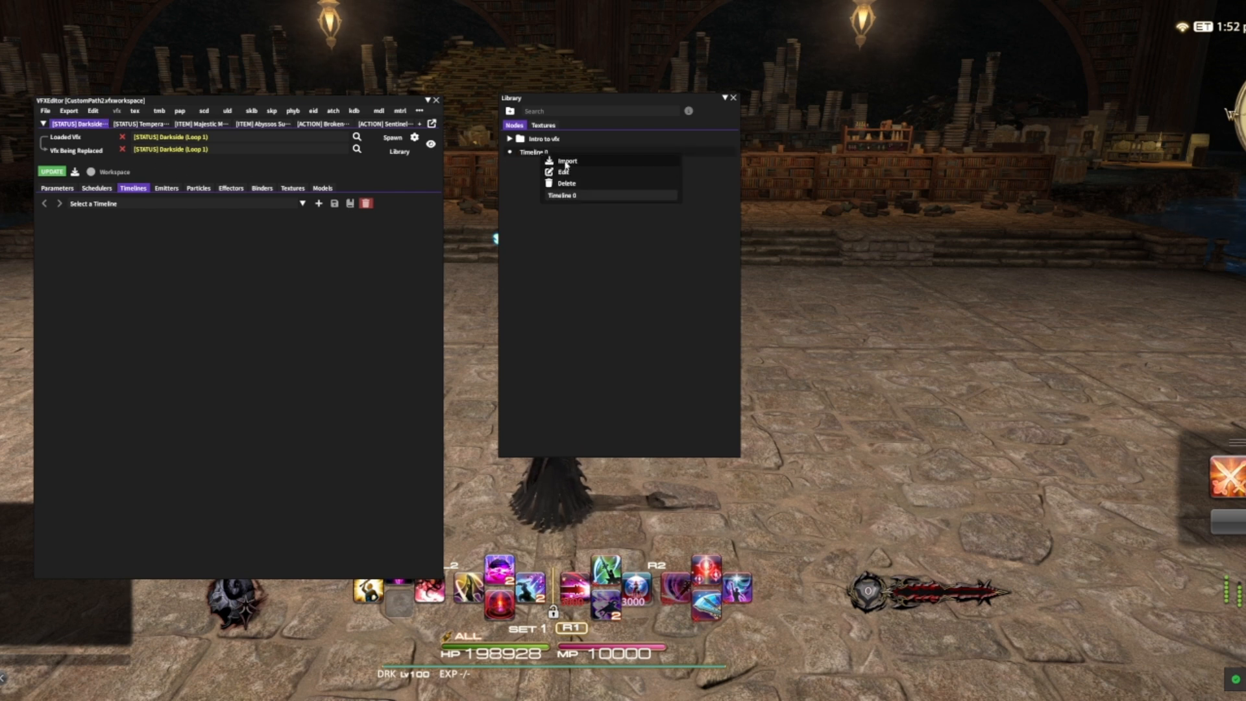
left_click(565, 162)
left_click(120, 207)
left_click(316, 352)
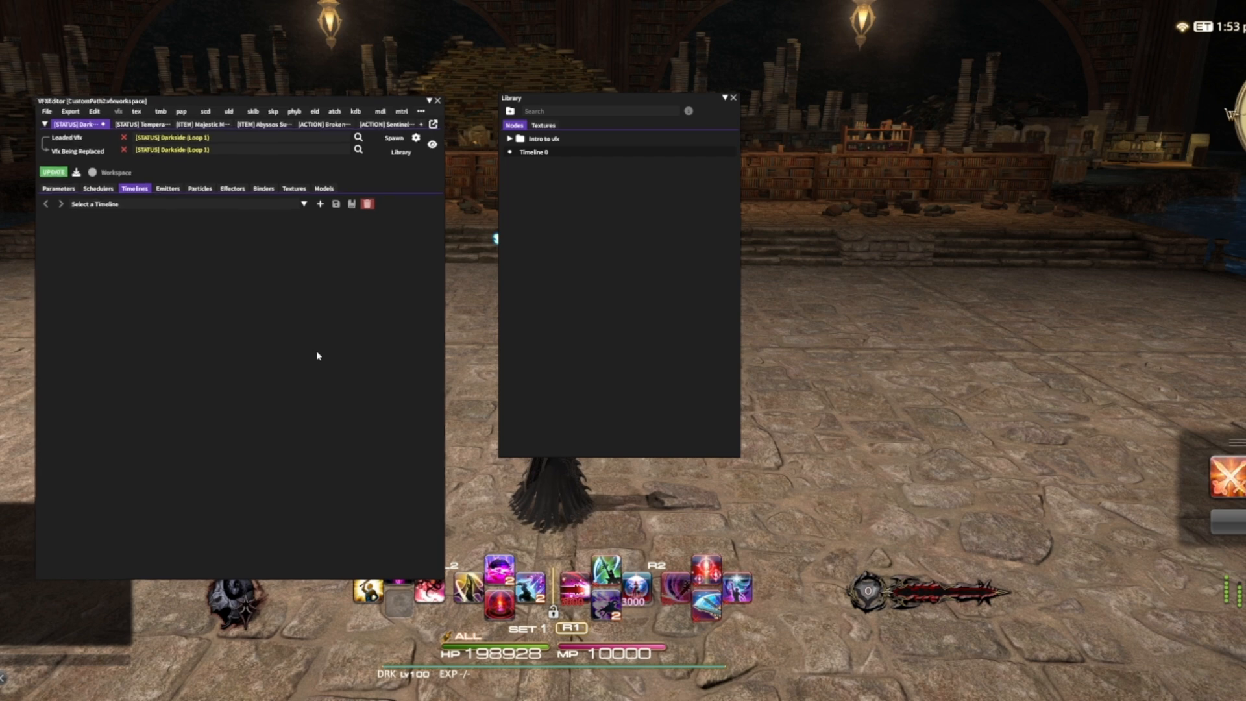
left_click(733, 98)
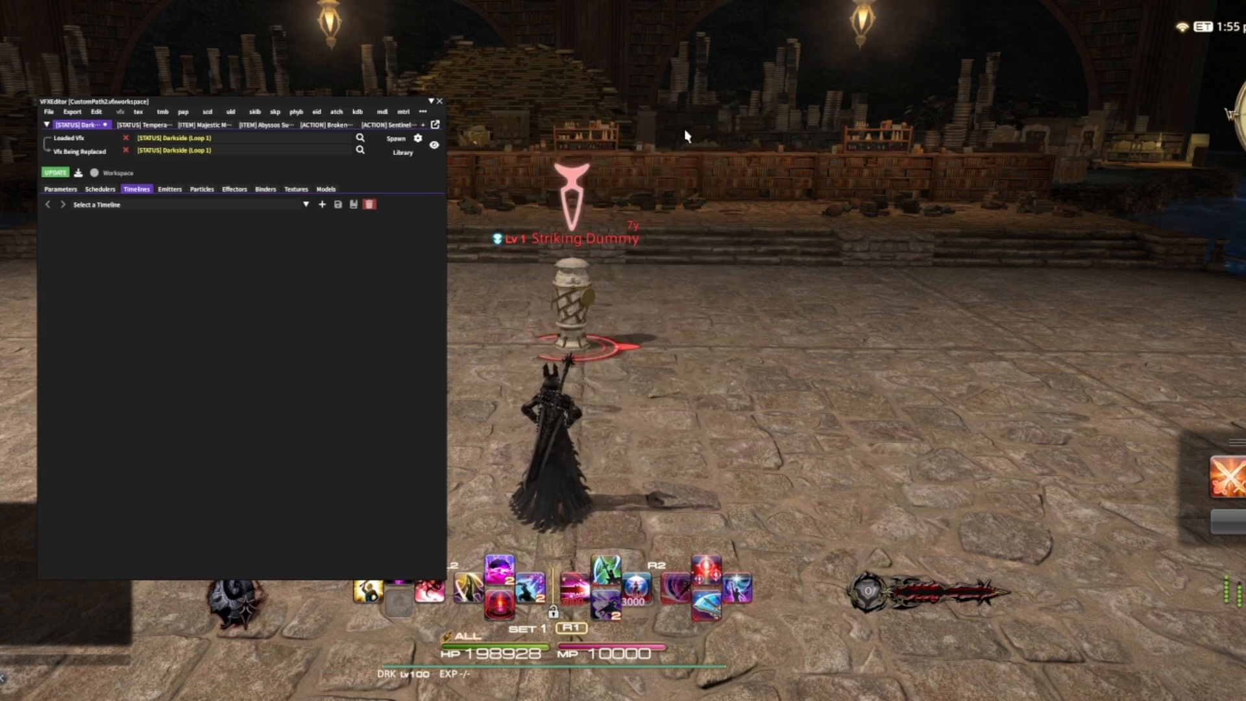
- Preview the Darkside VFX by spawning it on the character and remove the spawn
left_click(396, 139)
left_click(400, 148)
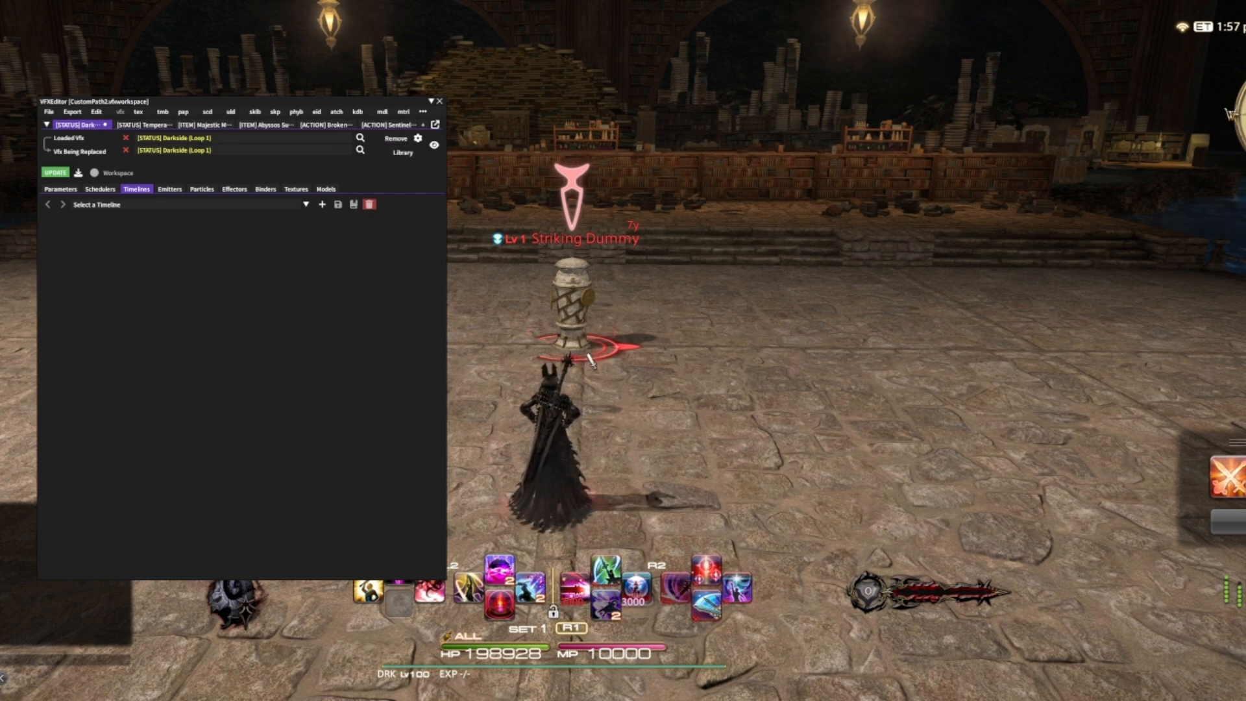
left_click(395, 138)
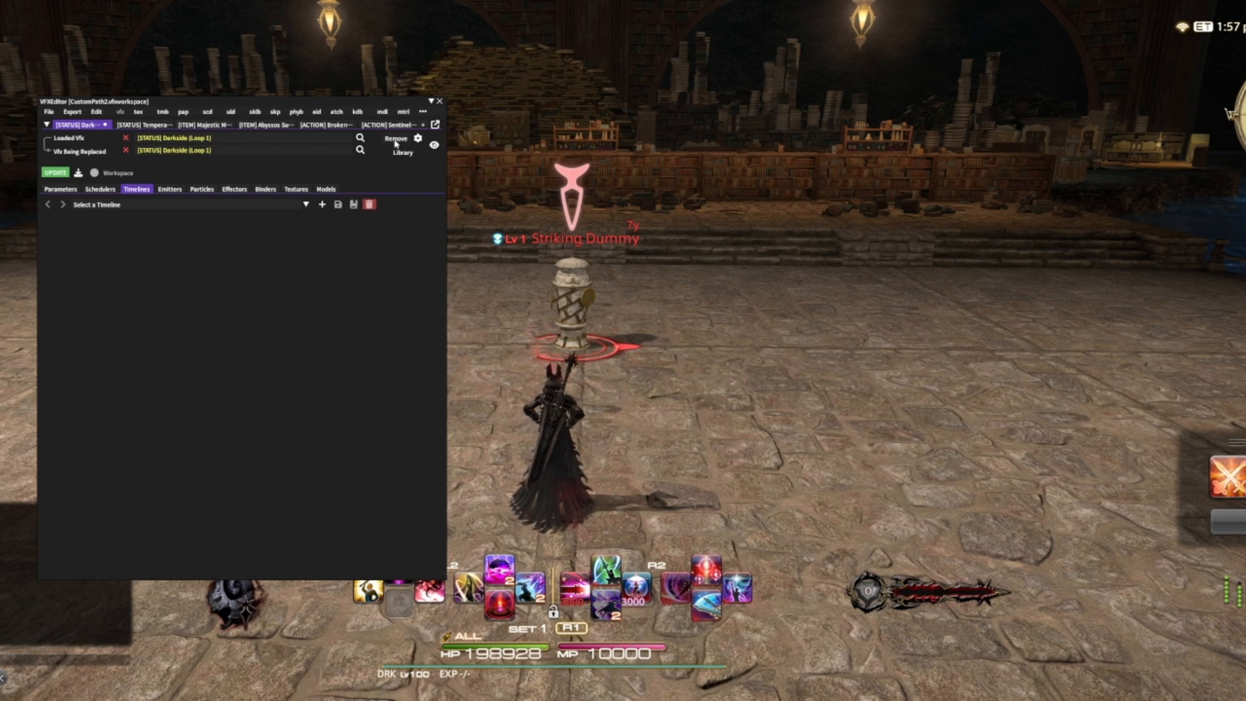
- Set the timeline of the item in Scheduler 0 of Darkside to Timeline 2
left_click(100, 189)
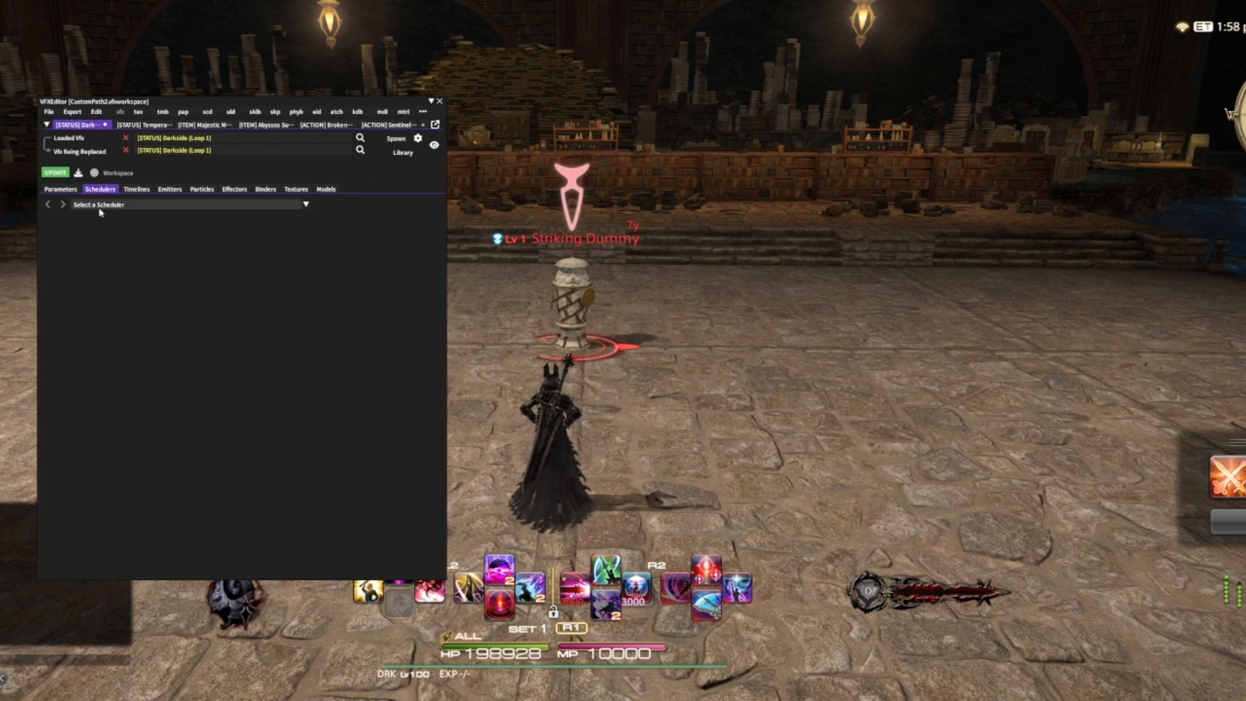
left_click(102, 204)
left_click(102, 216)
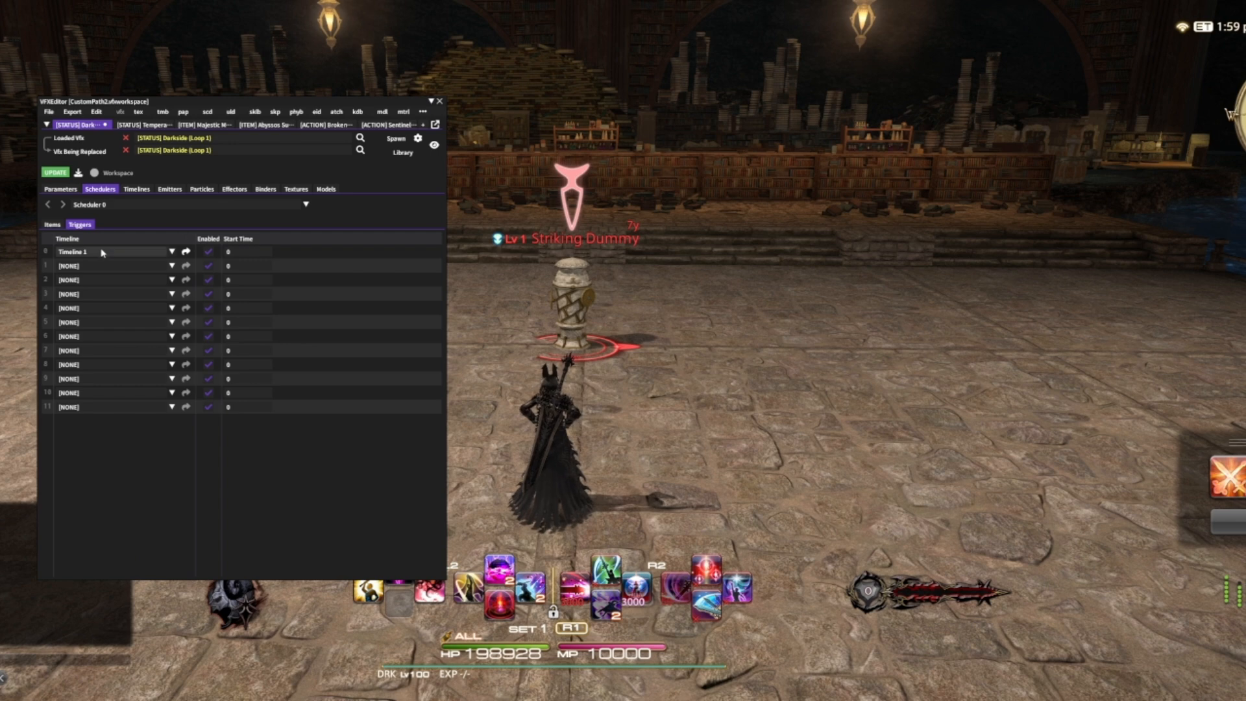
left_click(51, 224)
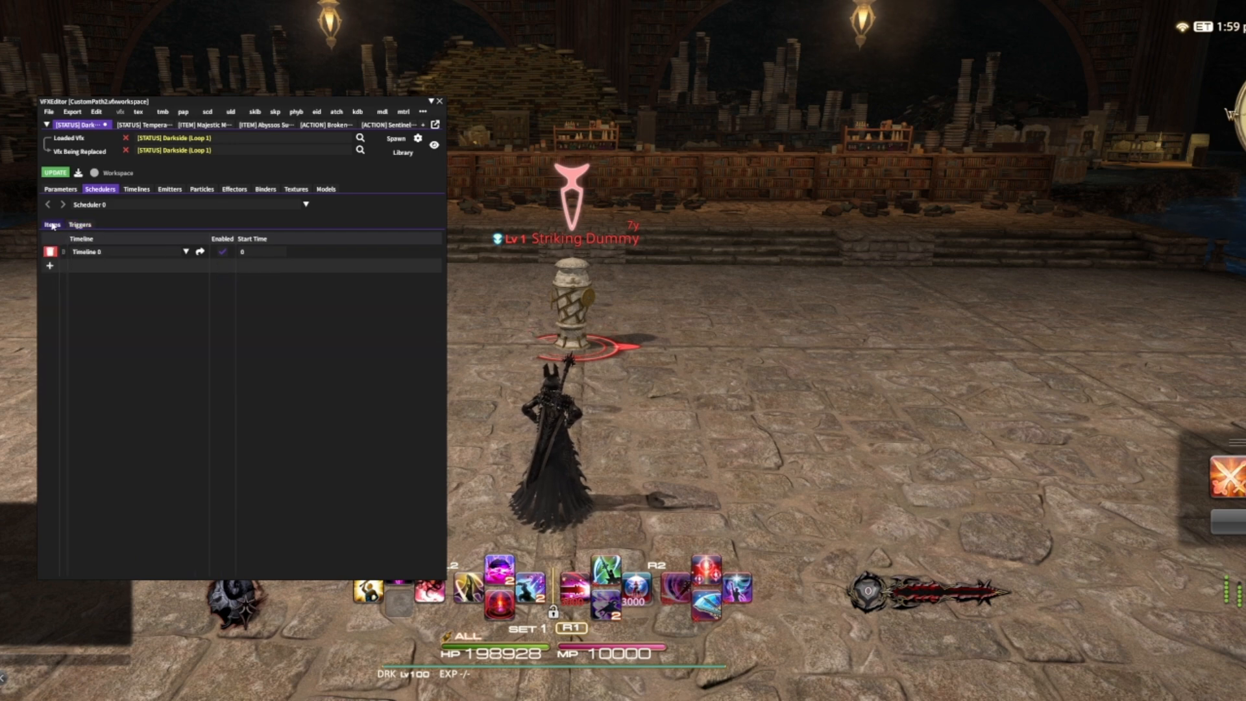
left_click(105, 252)
left_click(91, 297)
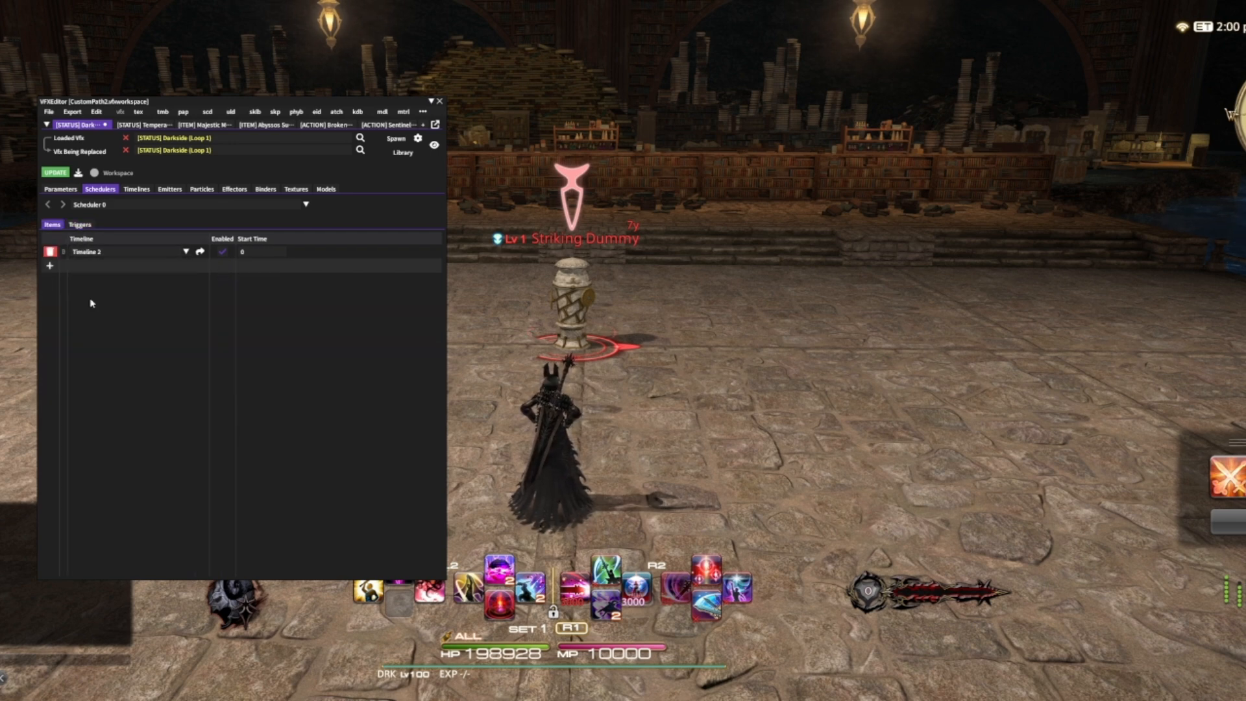
- Update the Darkside VFX, checking it with a fresh spawn on the character that is removed again
left_click(56, 173)
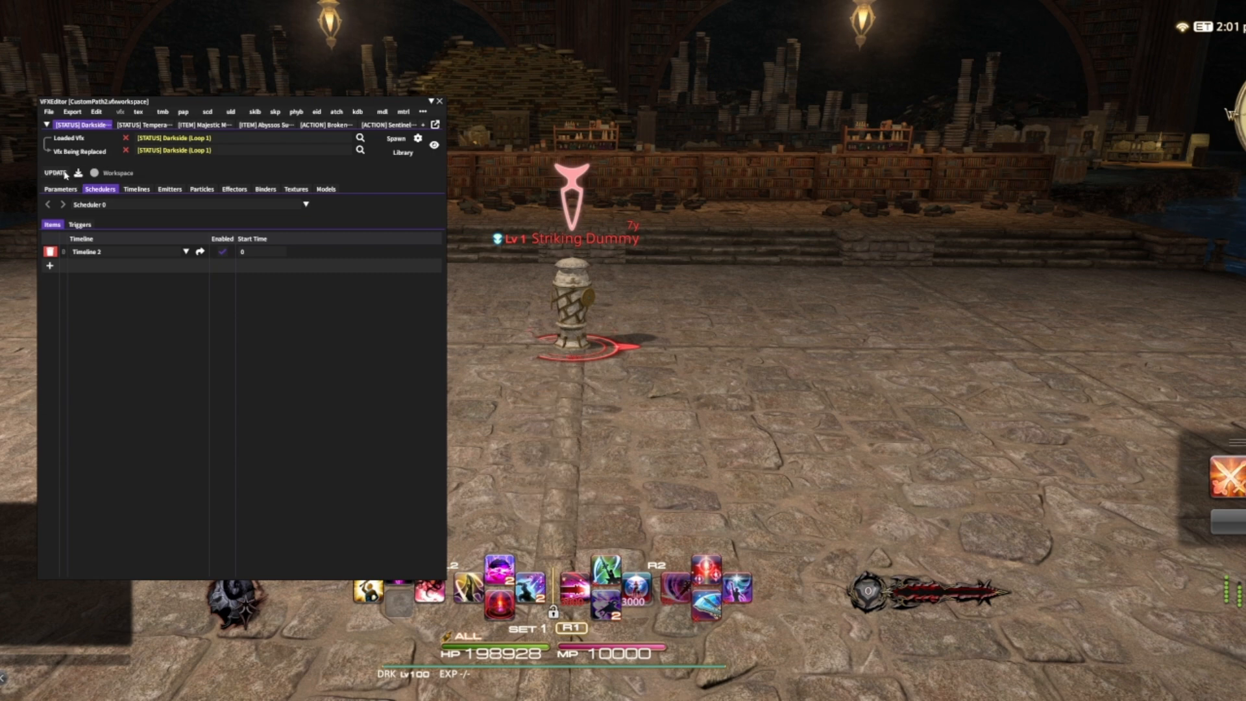
left_click(396, 139)
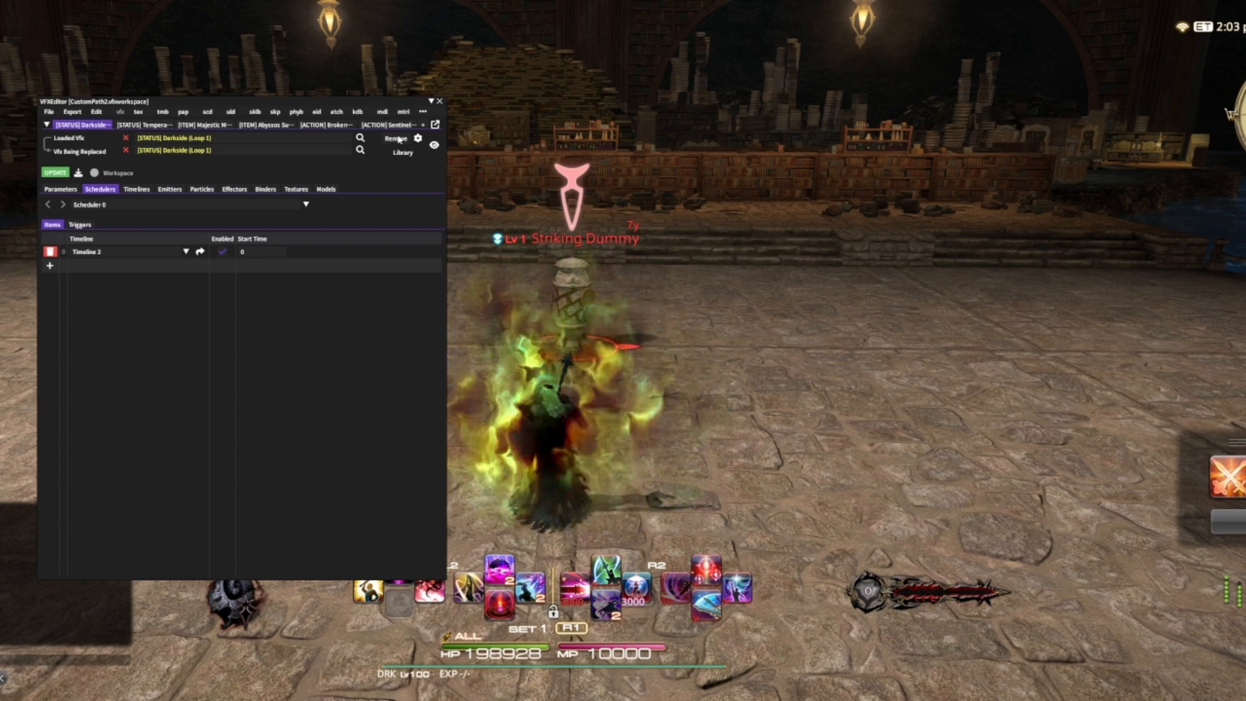
left_click(396, 139)
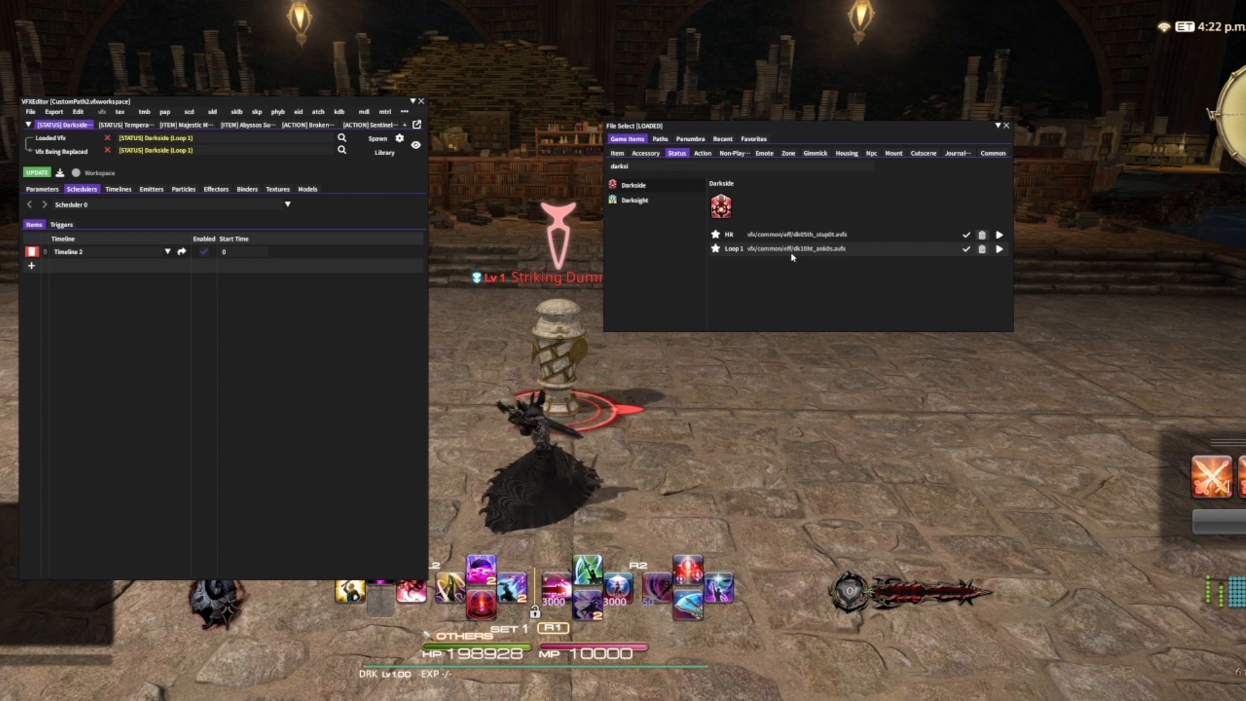
- Search the status effects for "deli" and preview the Hit VFX of the third Delirium entry
left_click(665, 169)
type("deli")
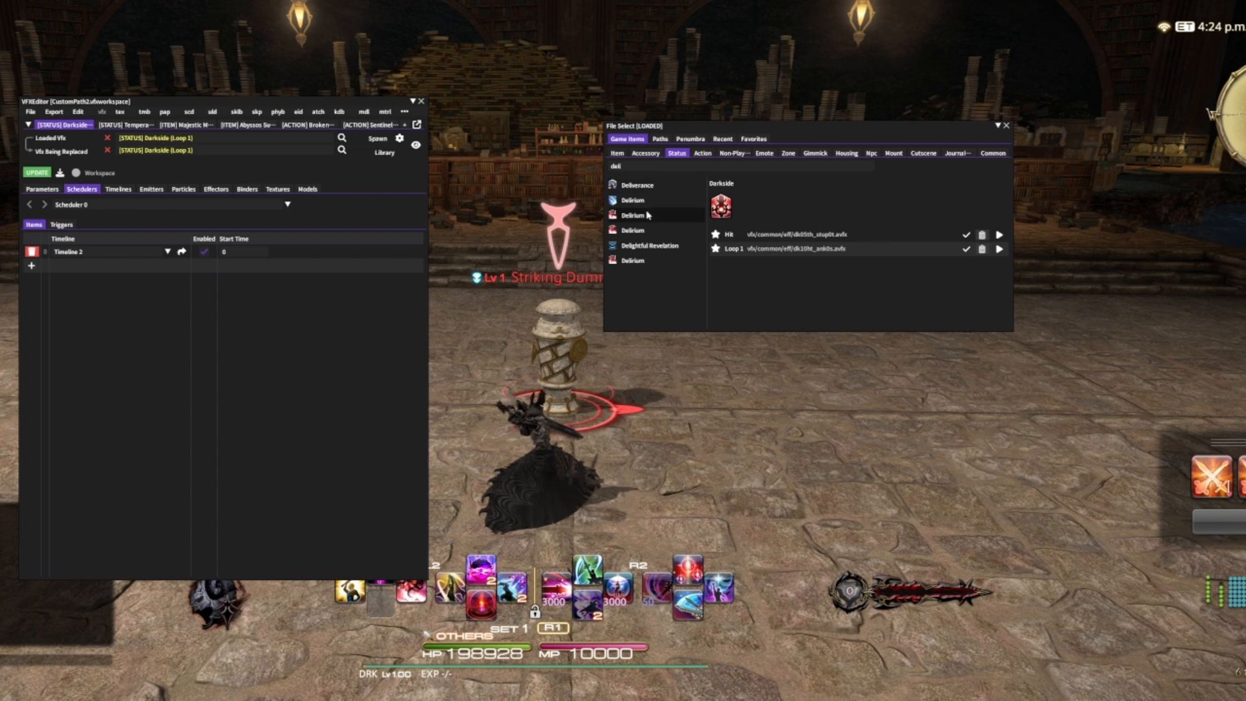
left_click(642, 215)
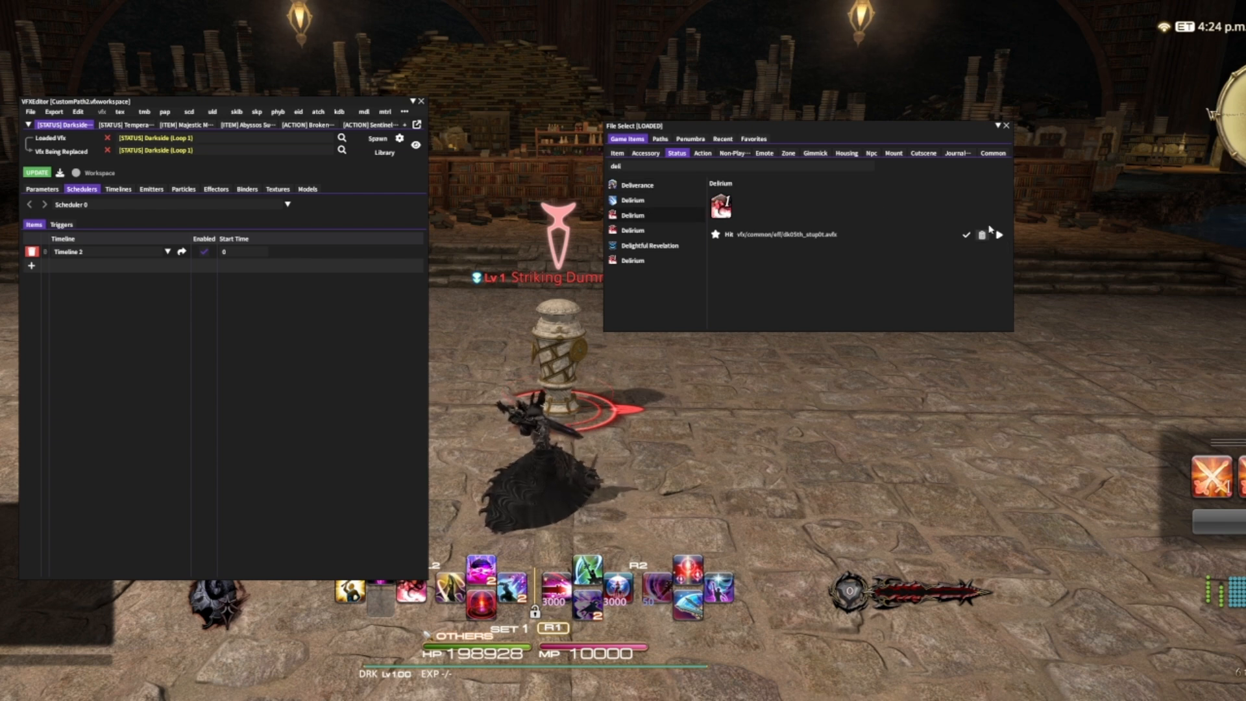
left_click(999, 235)
left_click(999, 235)
left_click(702, 153)
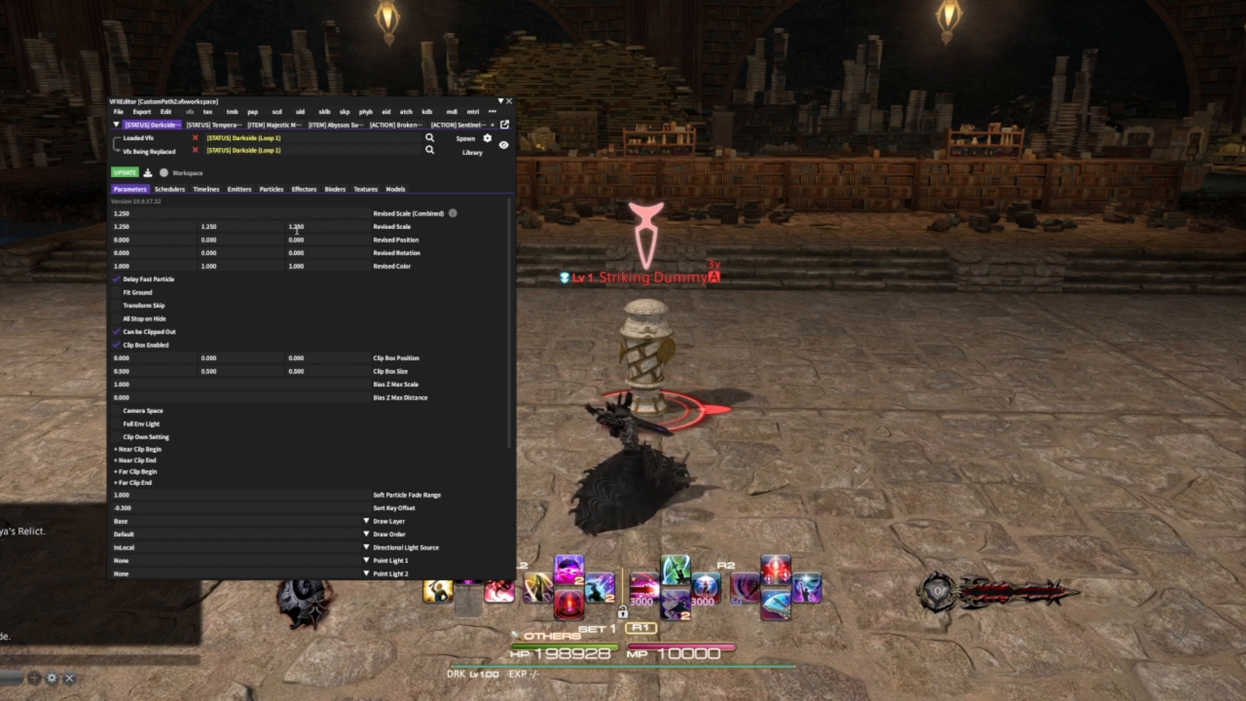
- Examine the color settings of the Darkside particles, stepping from Particle 2 through Particle 8
left_click(271, 190)
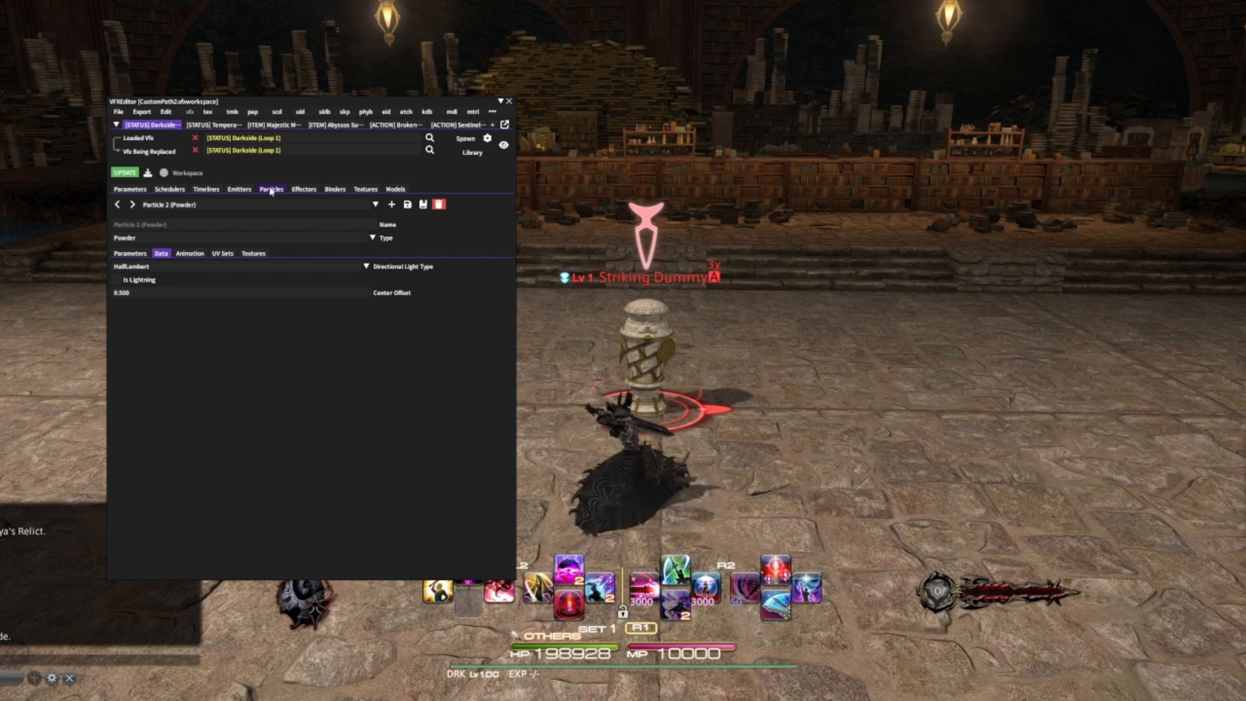
left_click(189, 253)
left_click(120, 332)
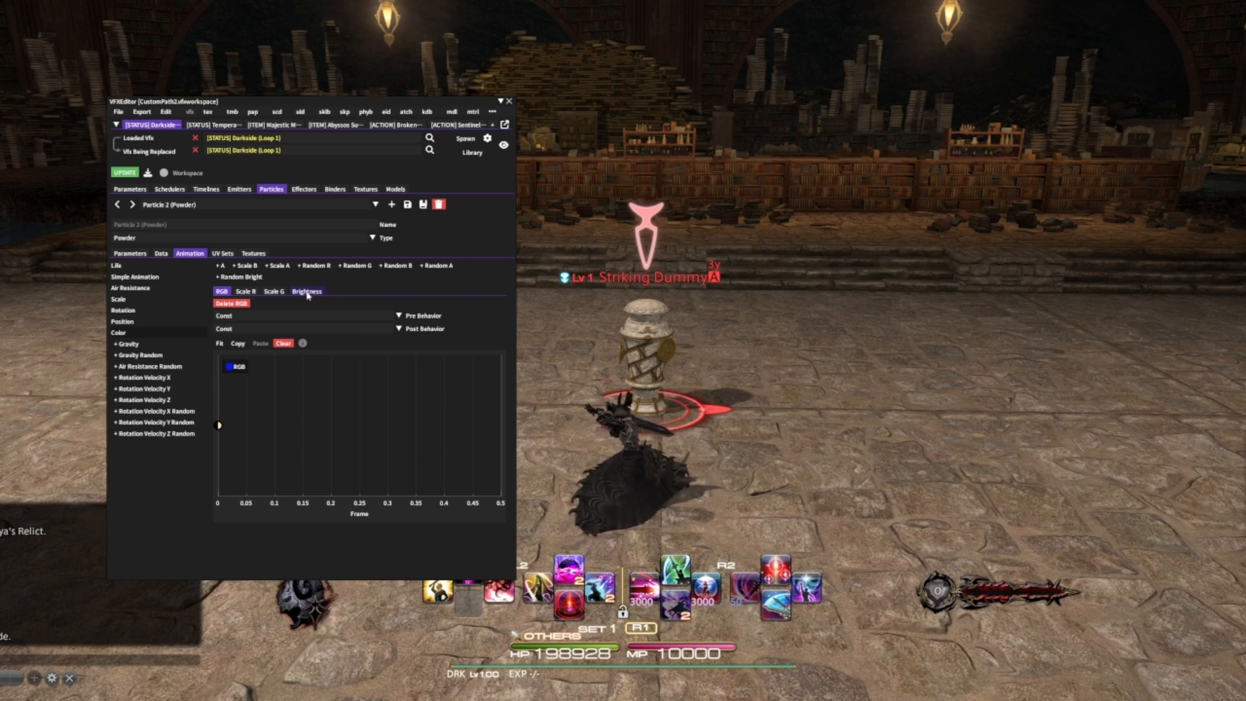
left_click(161, 254)
left_click(133, 206)
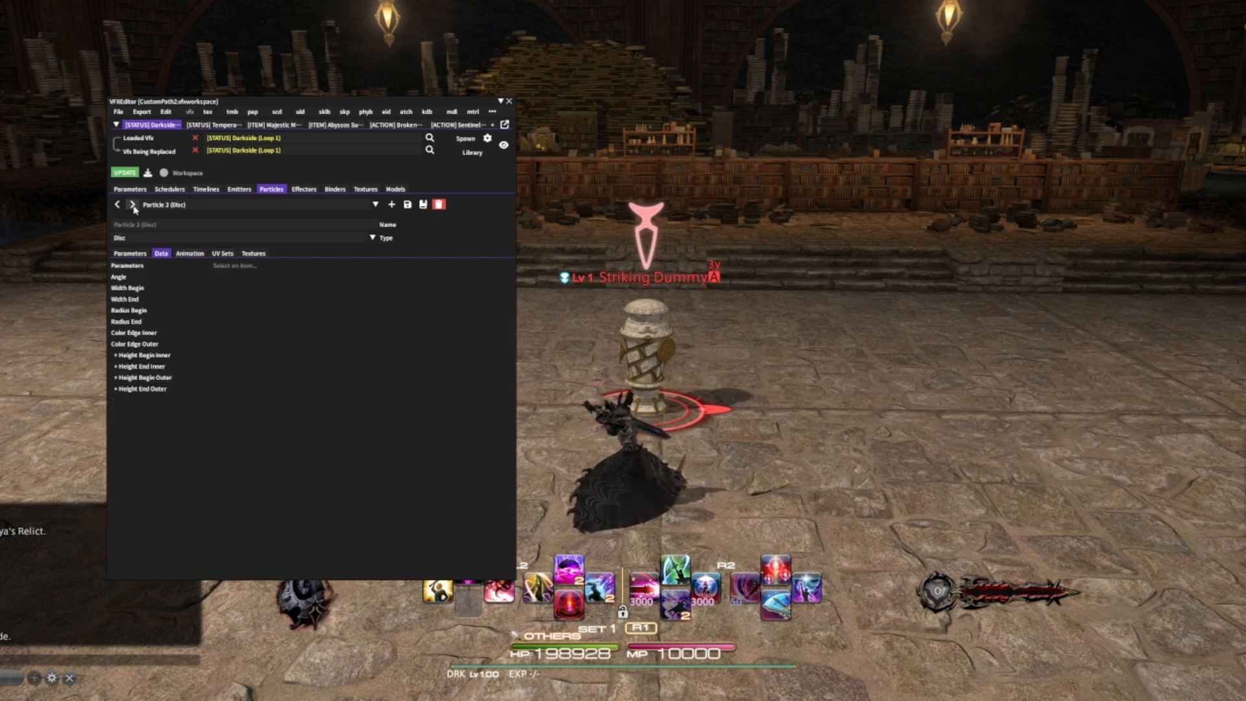
left_click(144, 335)
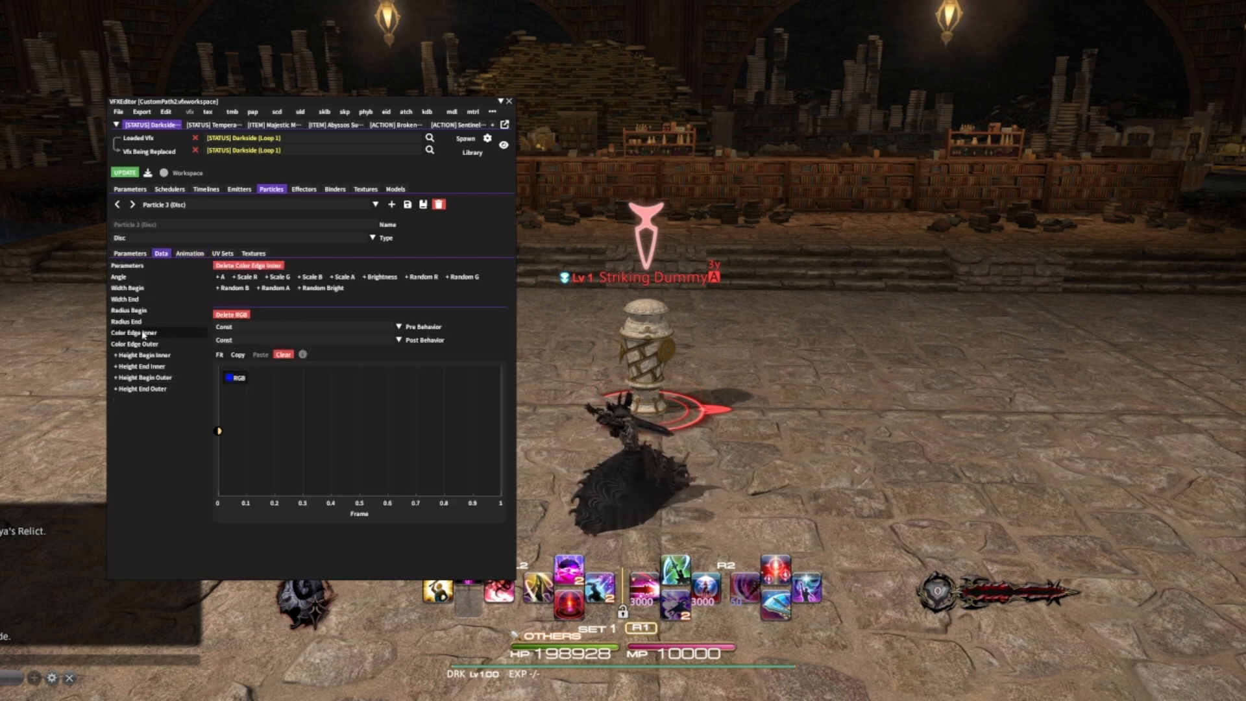
left_click(133, 205)
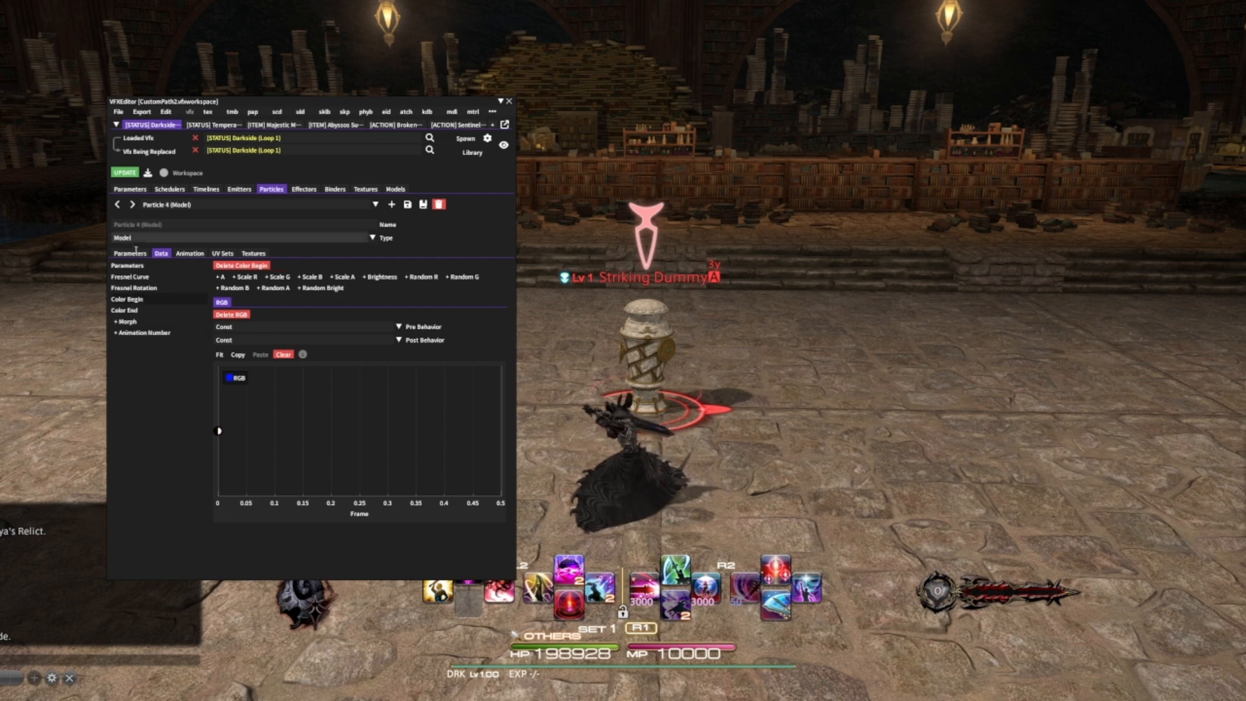
left_click(133, 204)
left_click(135, 300)
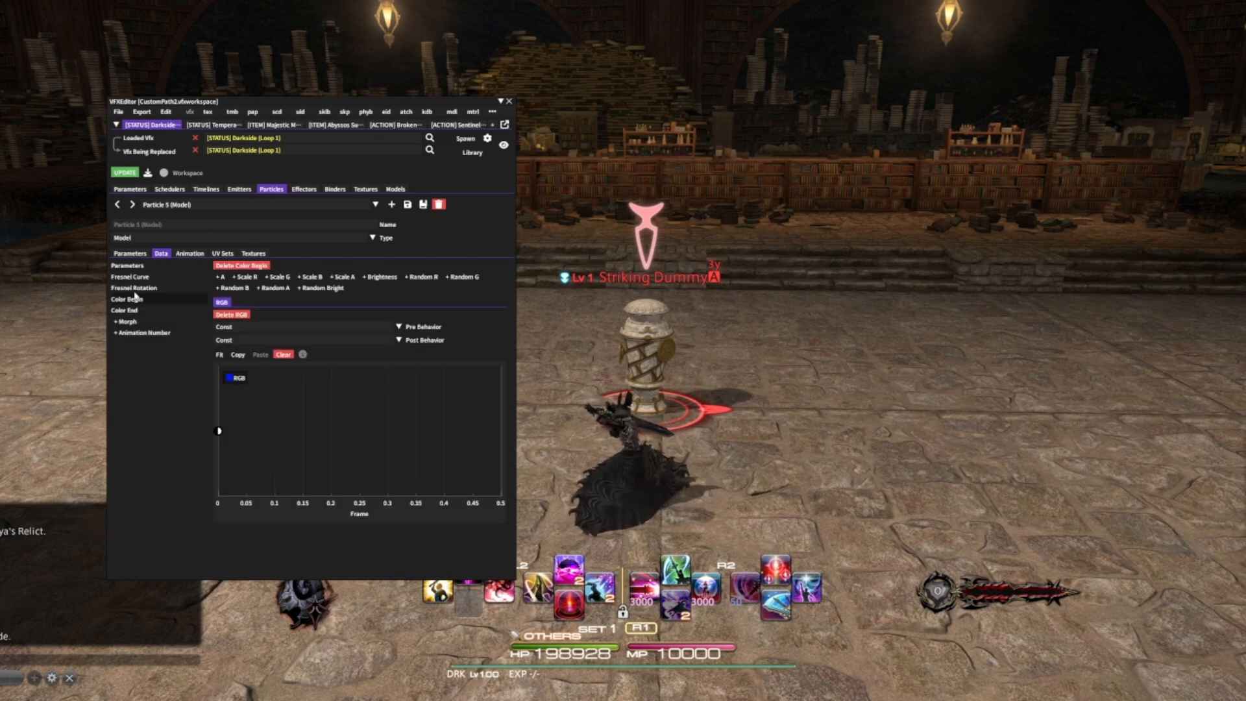
left_click(133, 205)
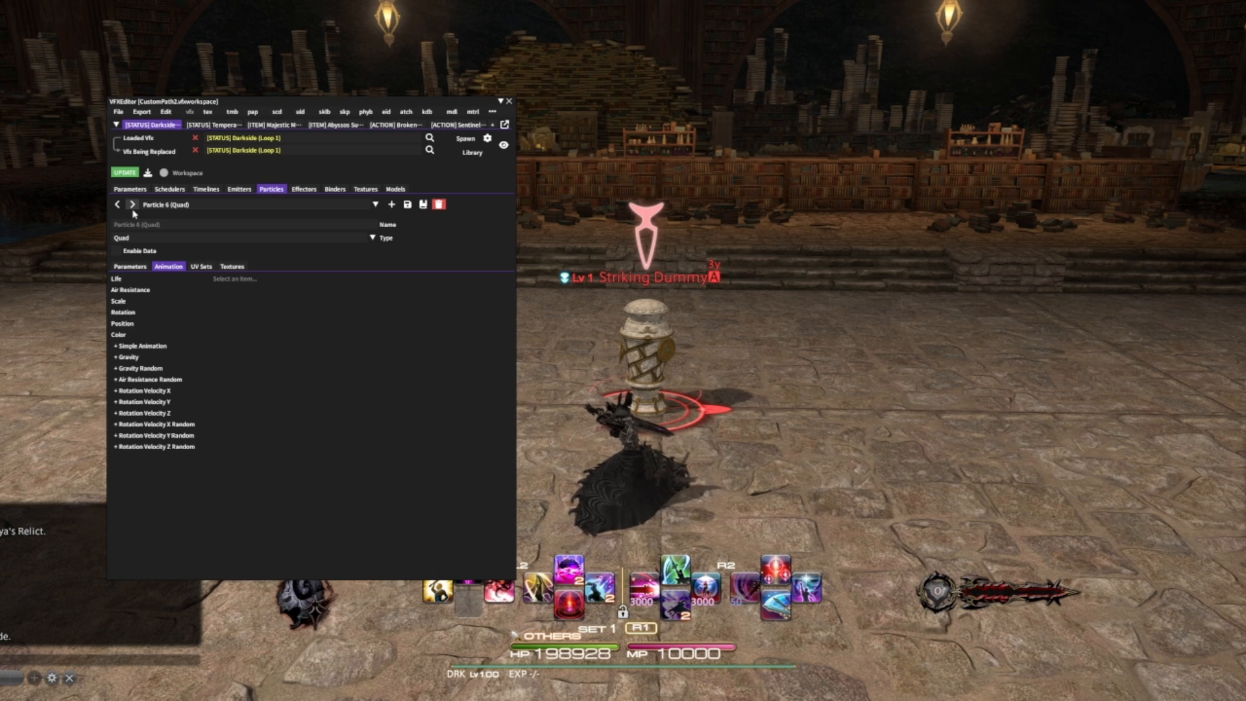
left_click(133, 205)
left_click(133, 205)
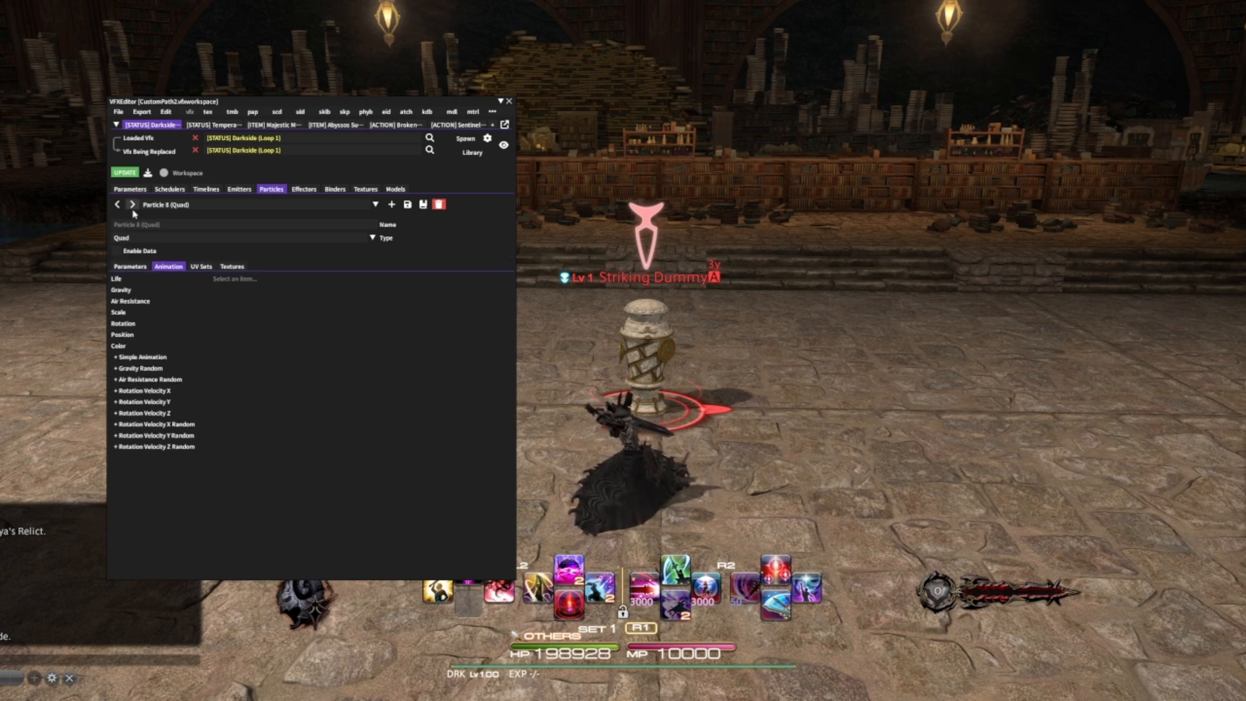
- Examine the Simple Animation parameters, animation values and colors of Particle 2 (Powder), as well as its Color curve
left_click(162, 206)
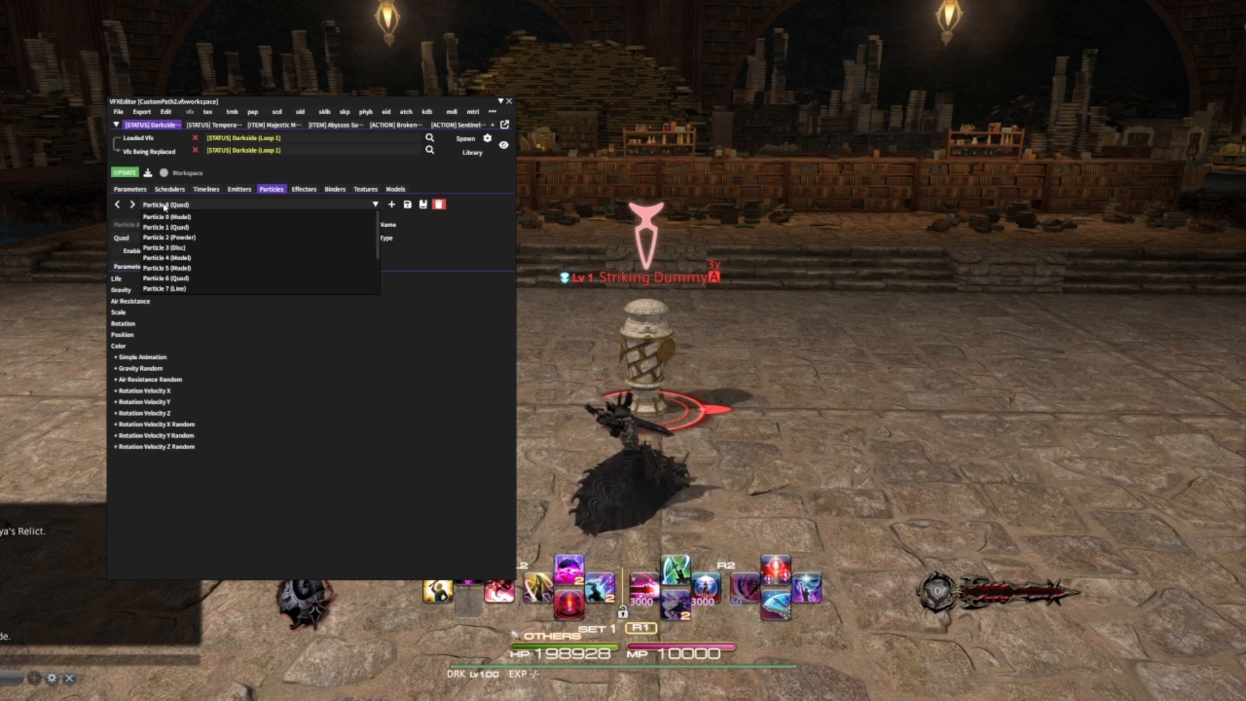
left_click(179, 238)
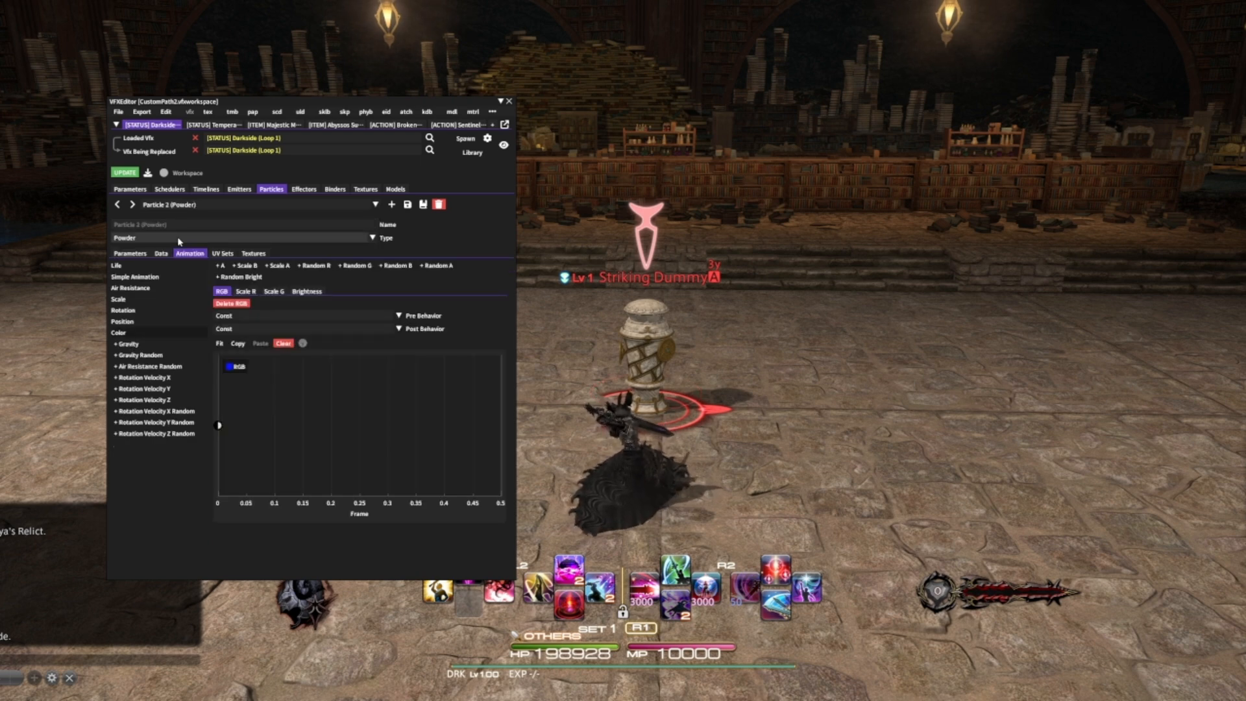
left_click(150, 277)
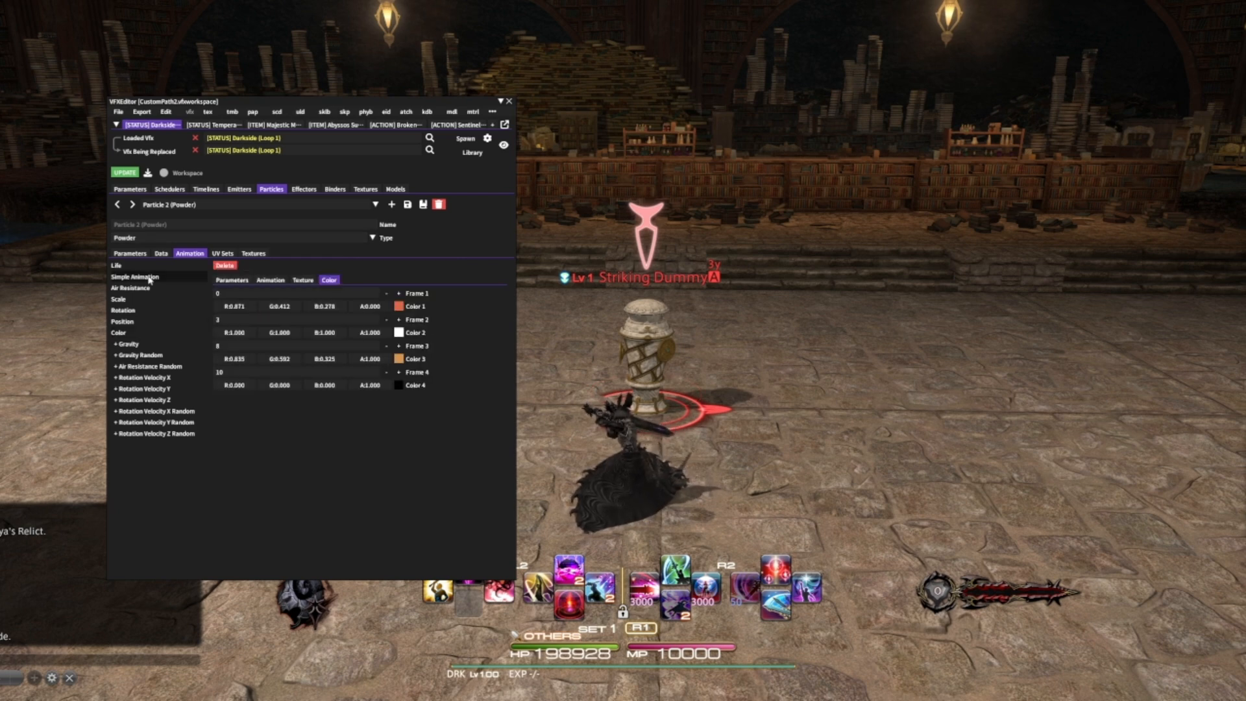
left_click(267, 280)
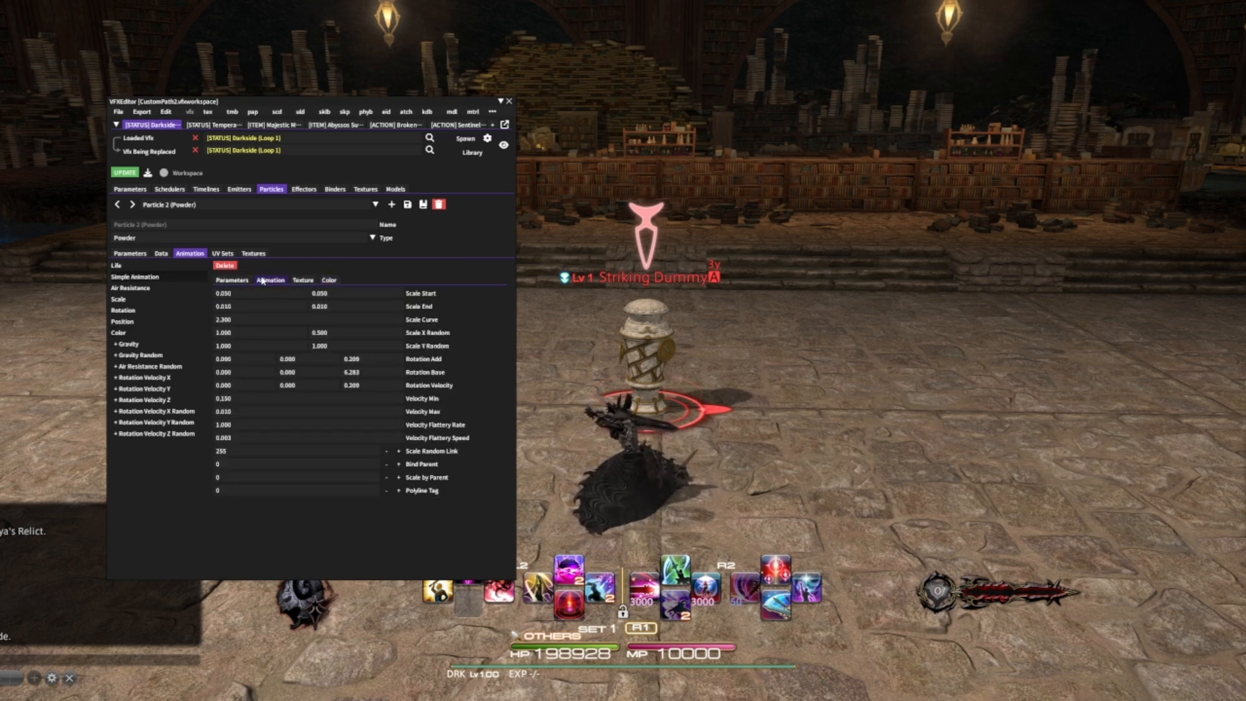
left_click(226, 281)
left_click(272, 283)
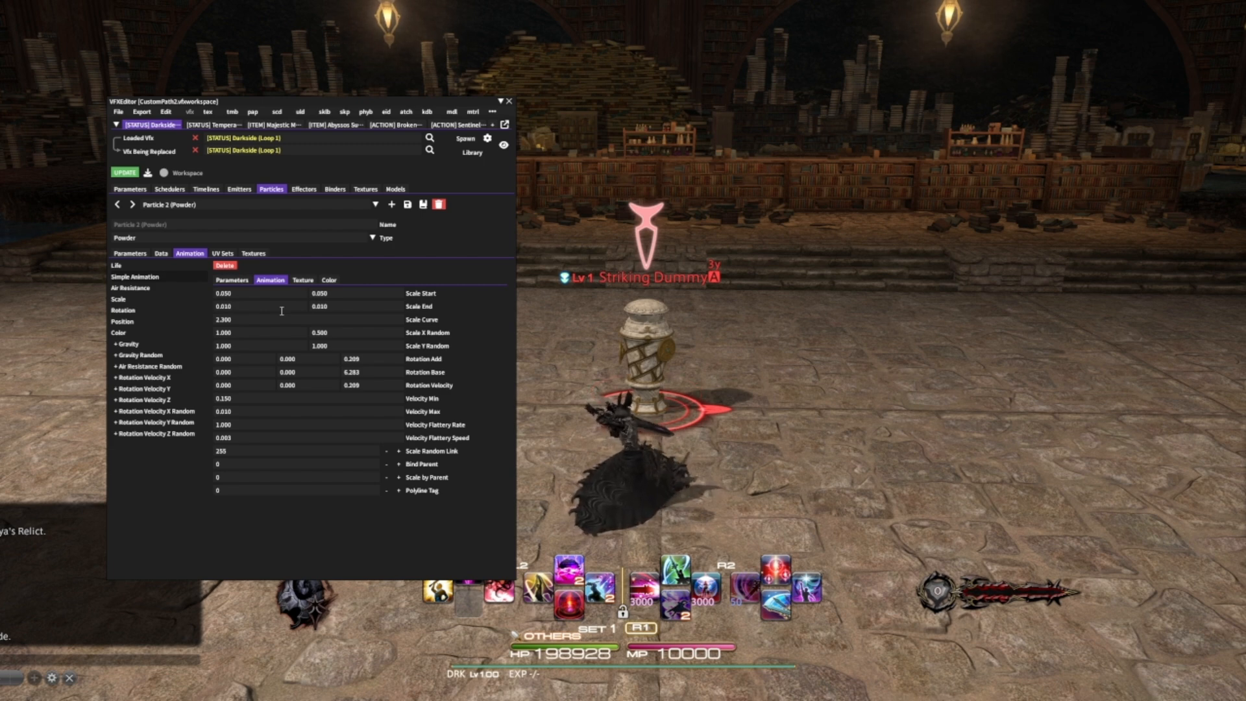
left_click(332, 280)
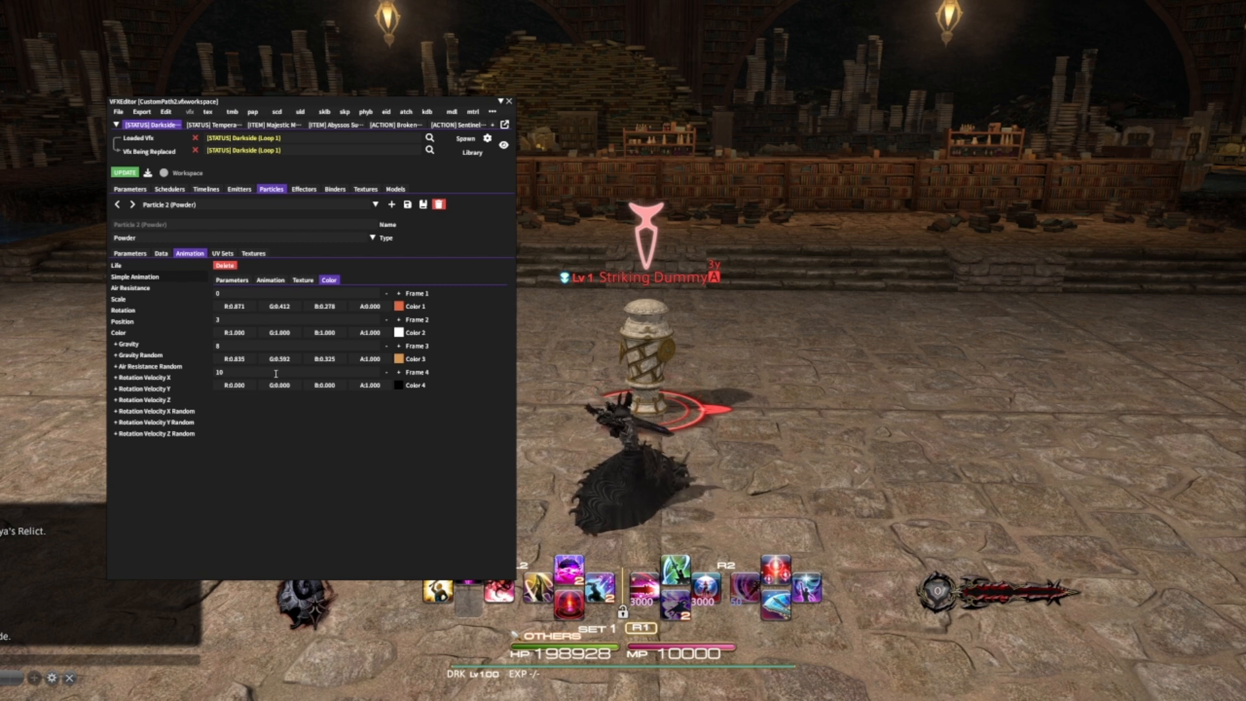
left_click(130, 332)
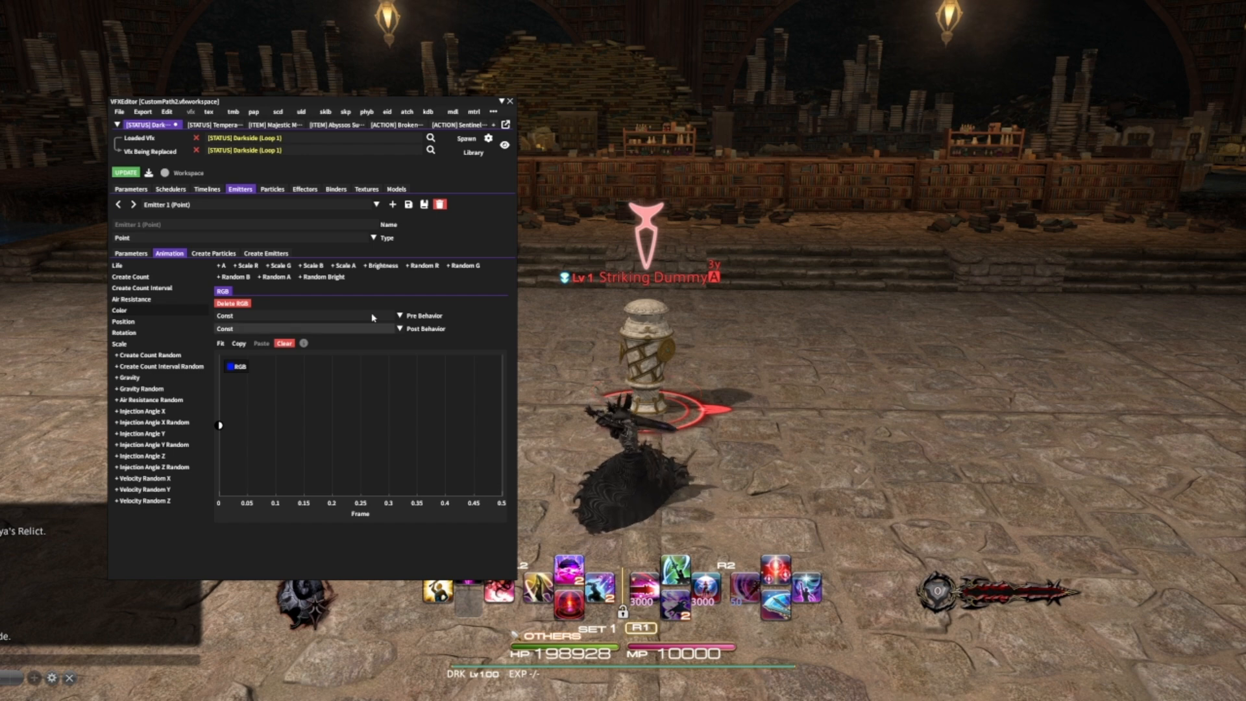
- Look through Textures 5, 6 and 7 of Darkside and return to the color settings of Emitter 1
left_click(366, 189)
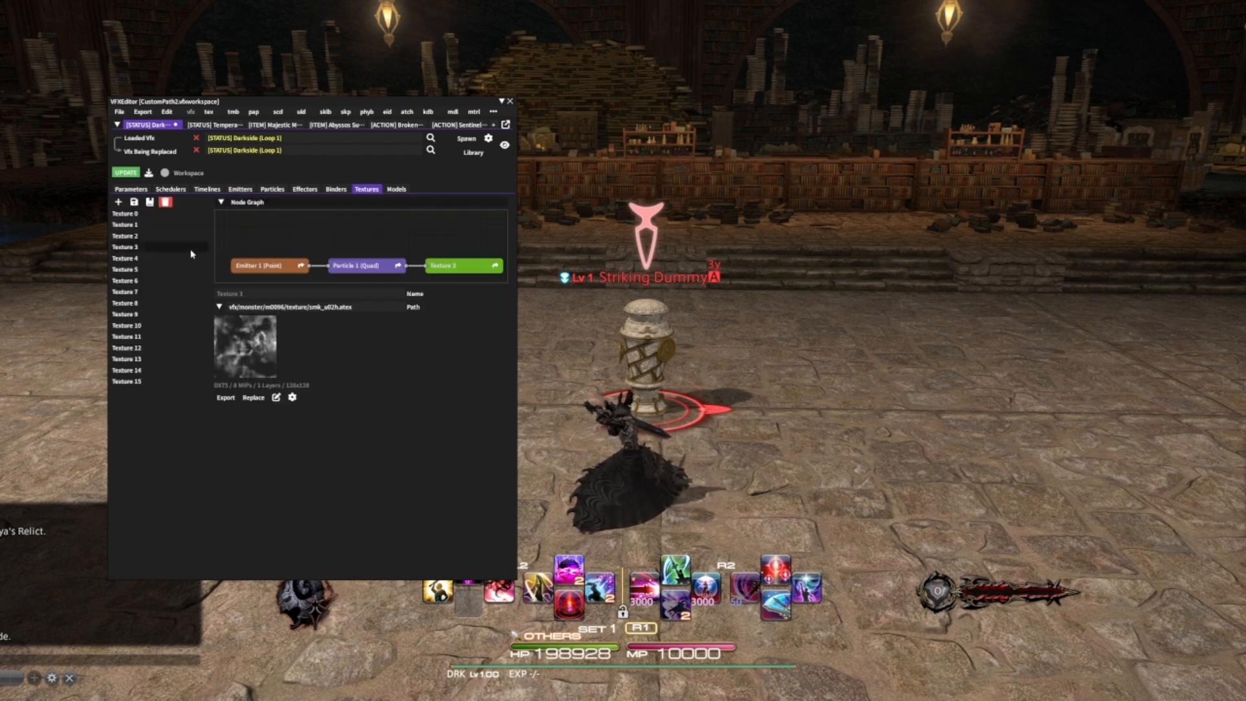
left_click(158, 270)
left_click(159, 281)
left_click(159, 292)
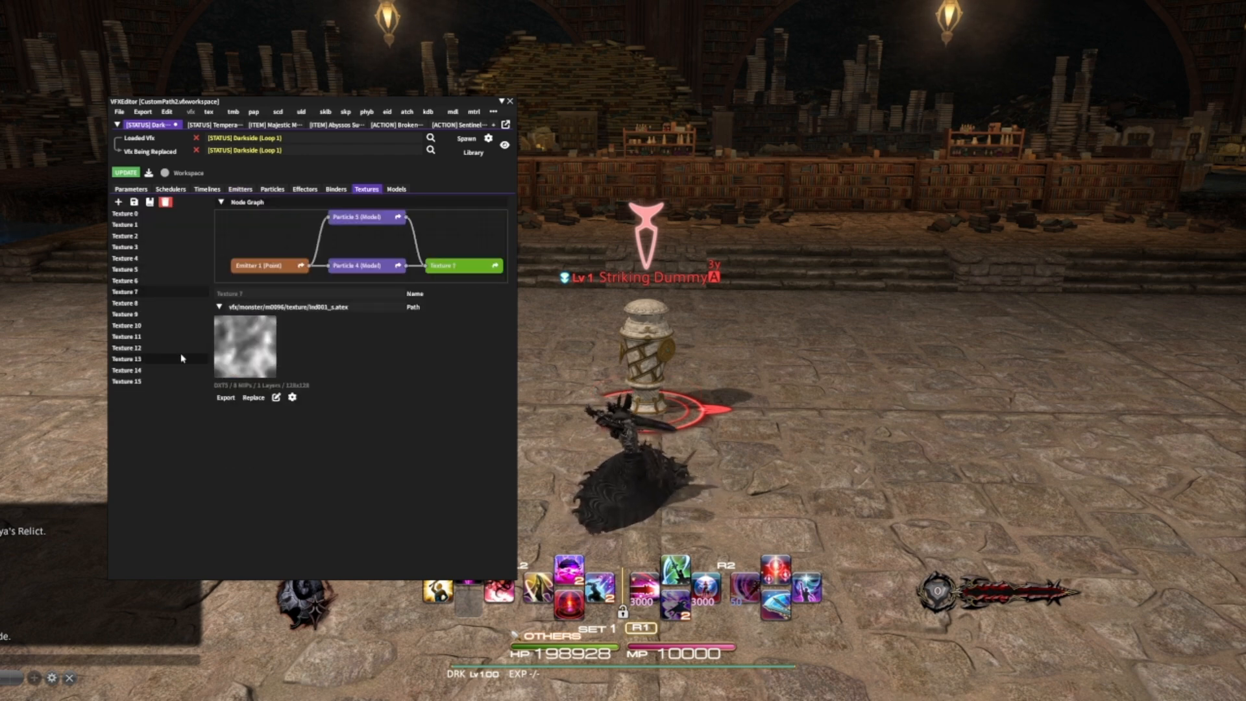
left_click(239, 189)
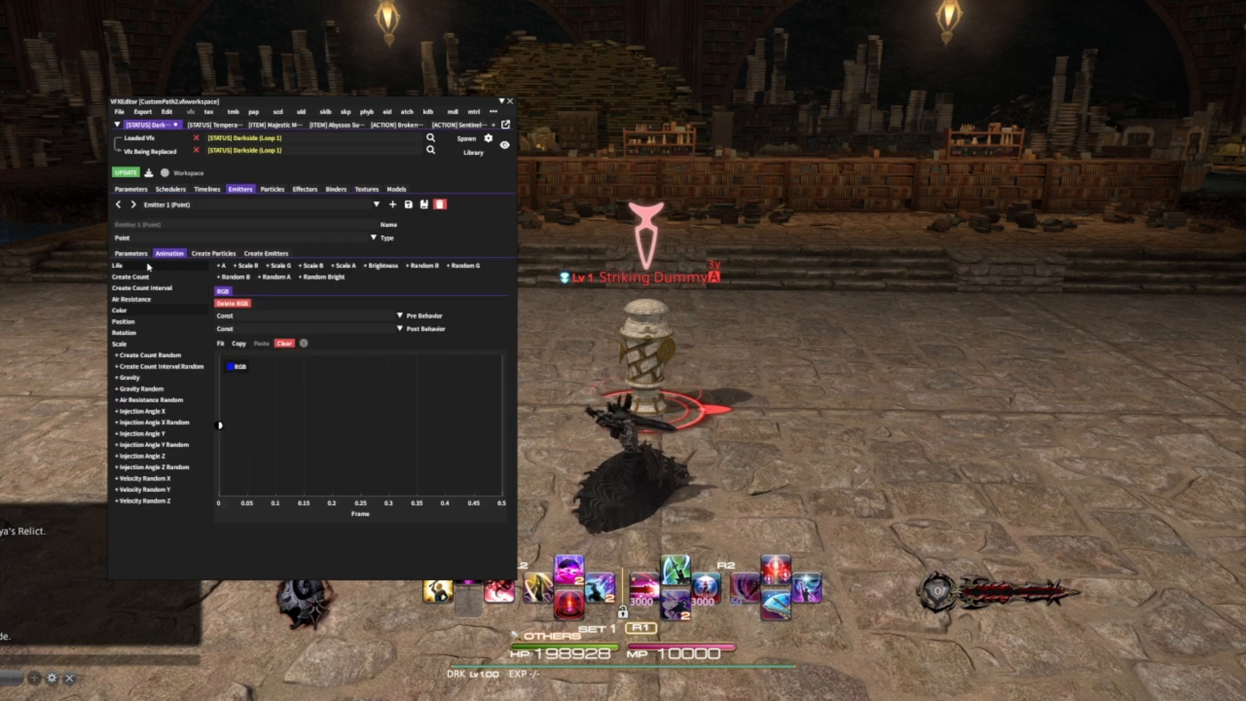
- Examine the Create Particles settings of Particle 2 (Powder) in Emitter 1 and return to the emitter's color animation
left_click(213, 253)
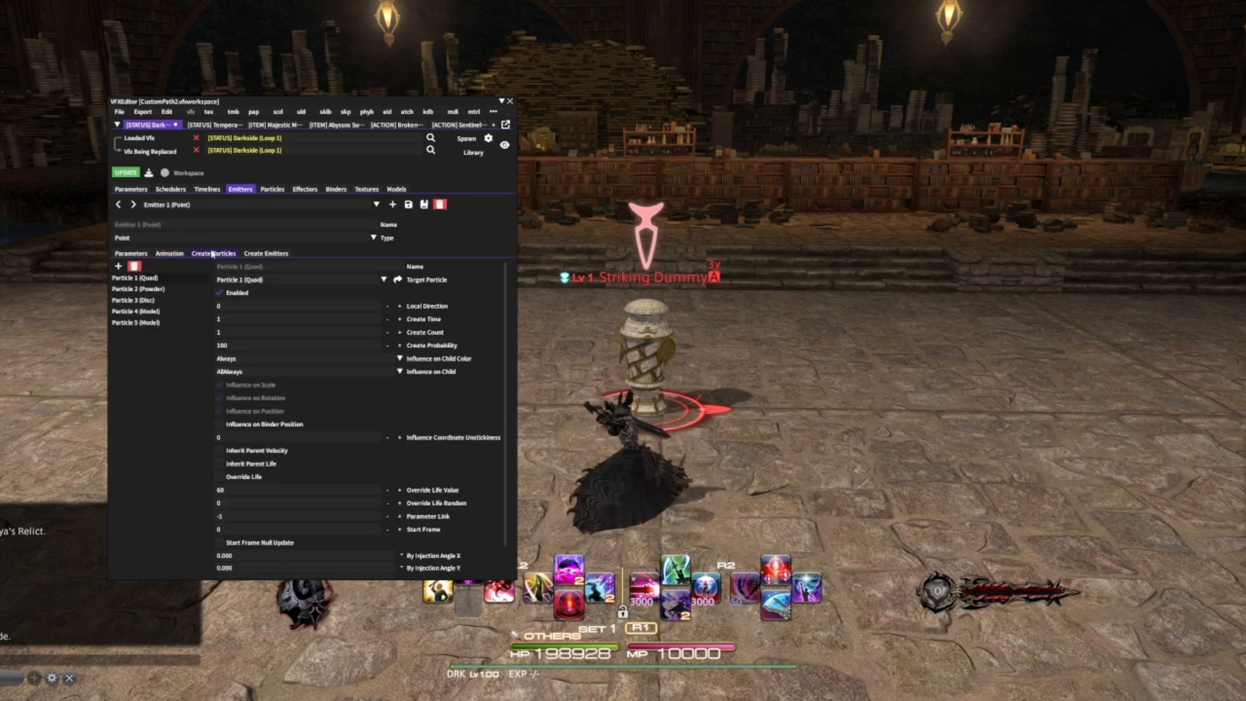
left_click(151, 288)
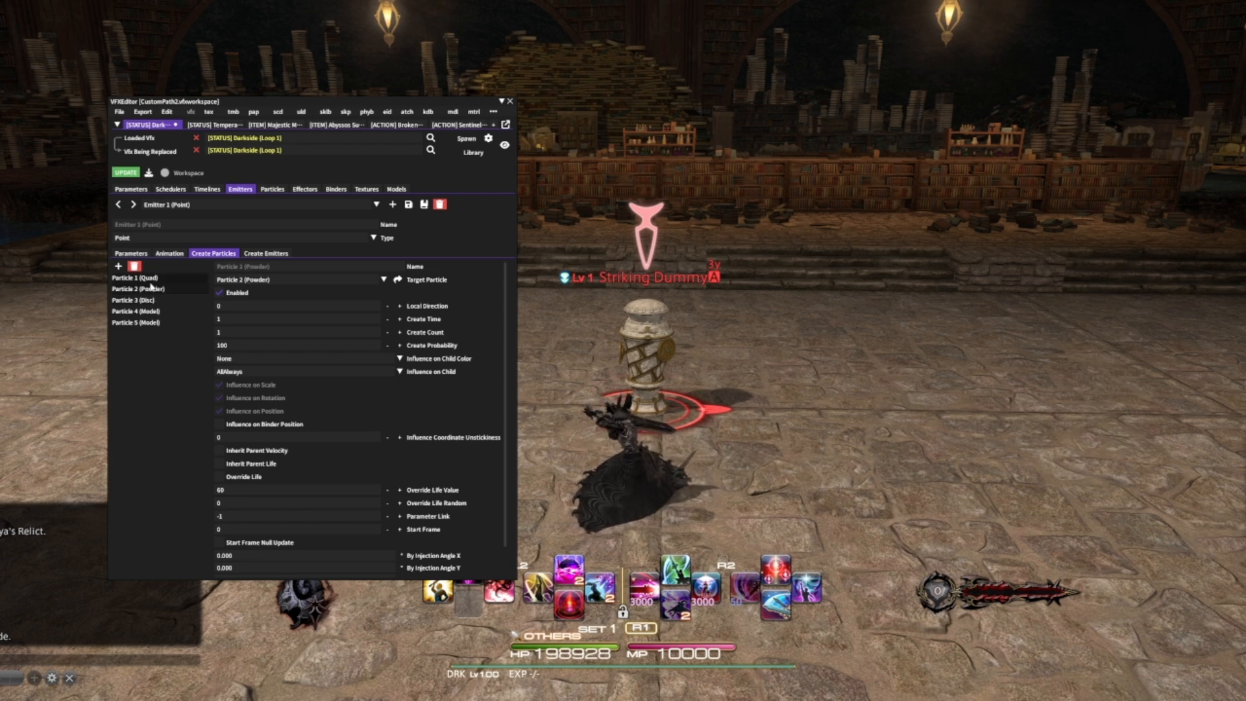
left_click(169, 253)
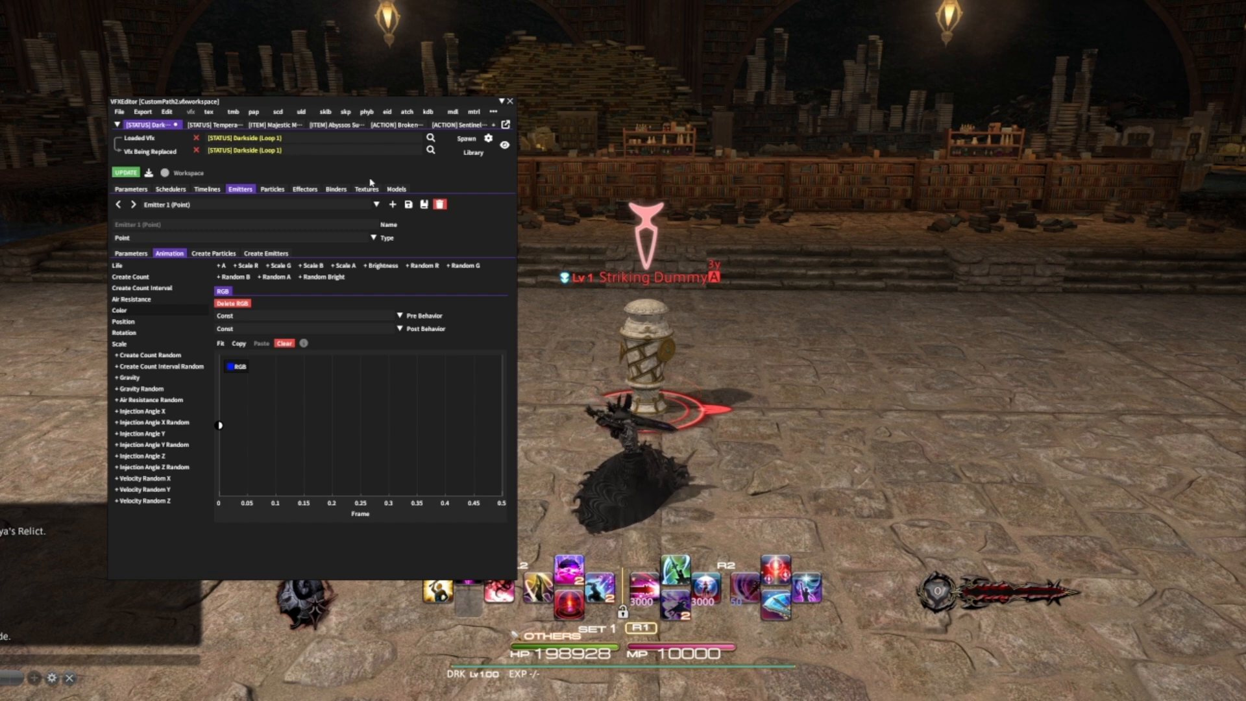
- Look through Darkside's Model 1 and Model 0, rotating each in the 3D view to examine its vertex coloring
left_click(395, 189)
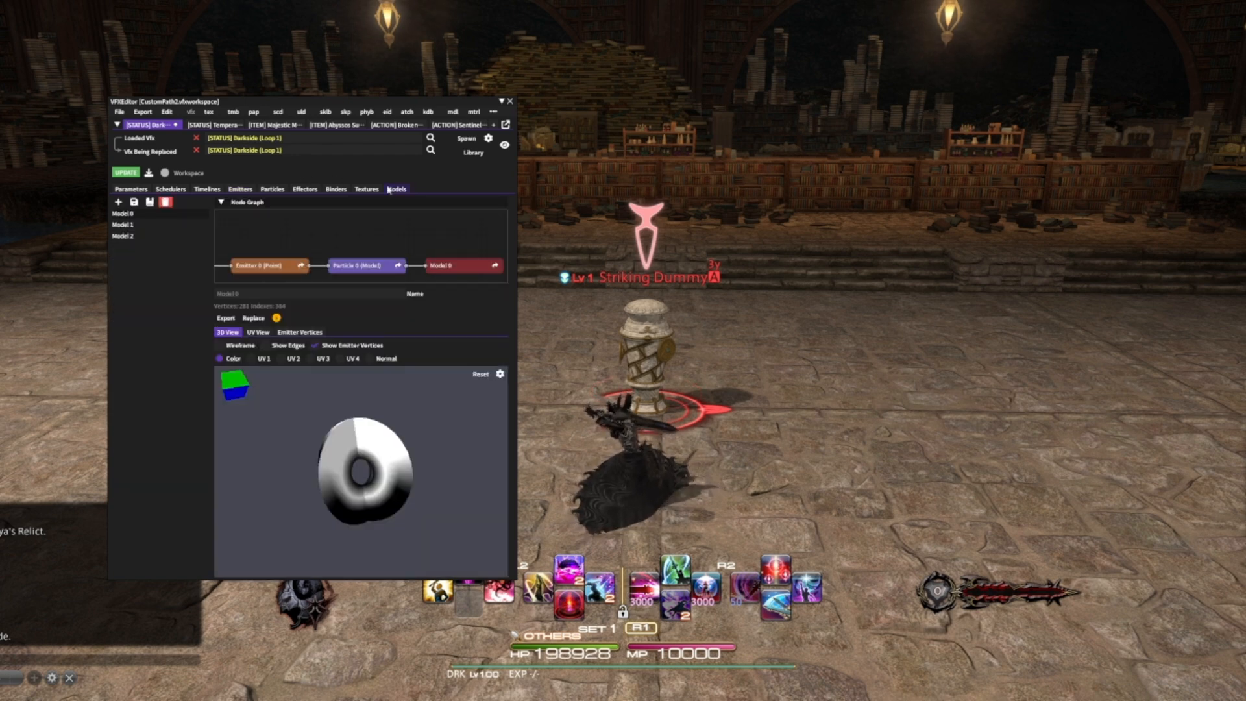
left_click(133, 227)
left_click_drag(389, 458, 378, 430)
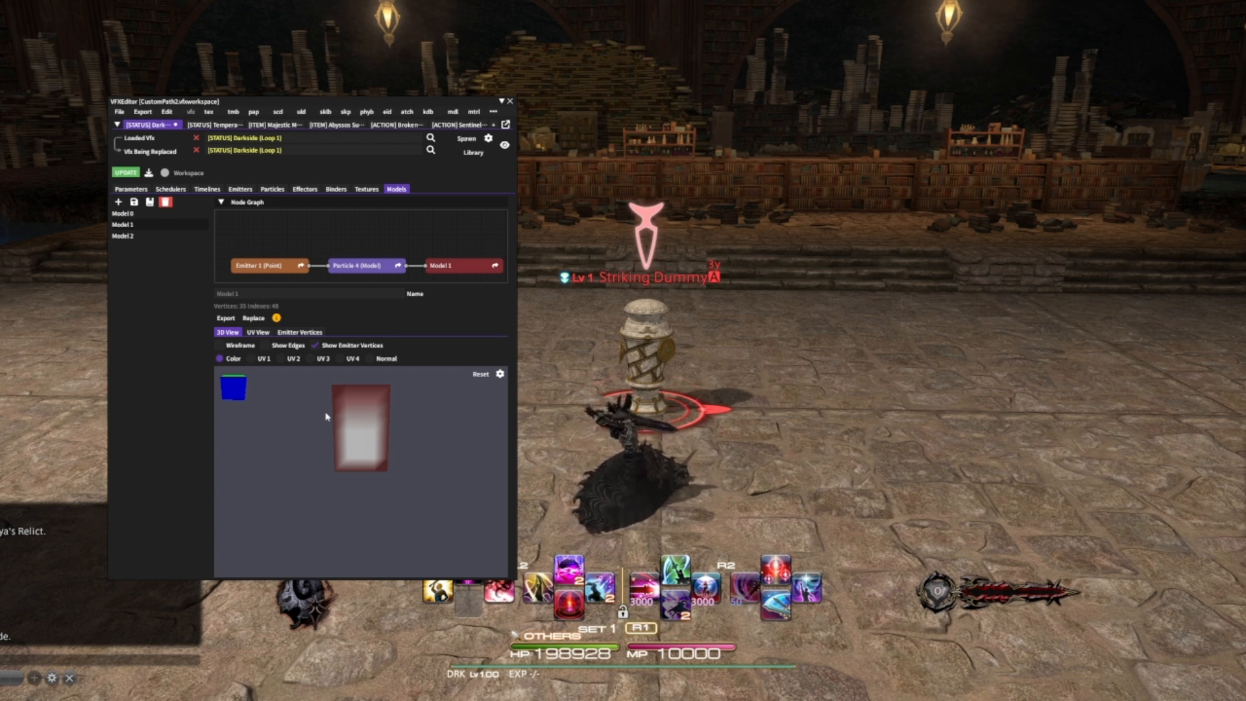
left_click(123, 214)
left_click_drag(359, 470, 389, 506)
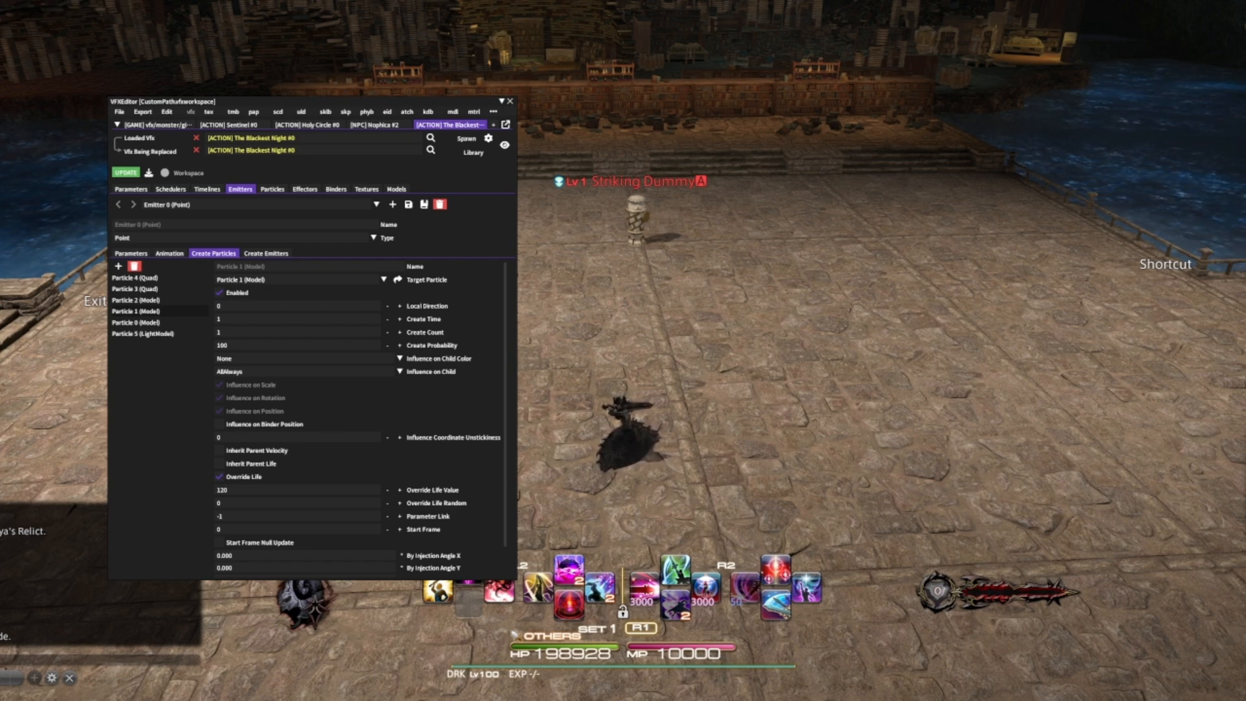
- Spawn The Blackest Night #0 and move the character around to check how the effect behaves
left_click(467, 139)
left_click(474, 148)
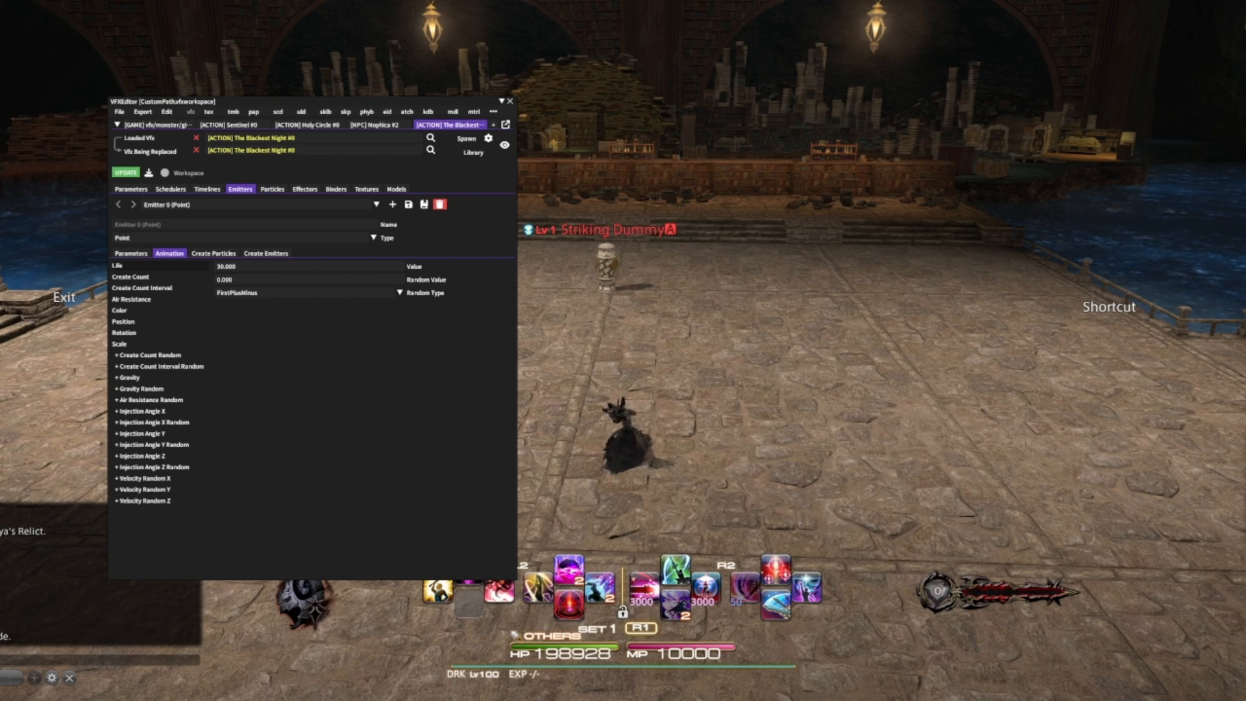
key("Left")
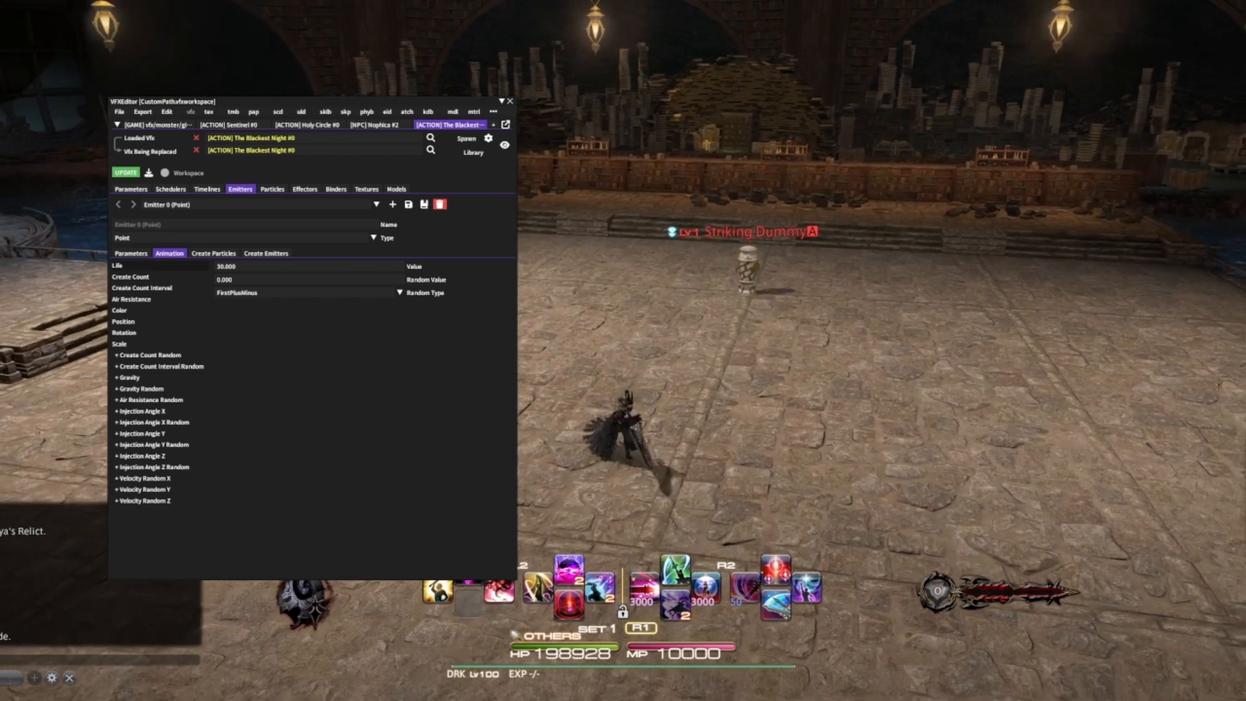
key("Right")
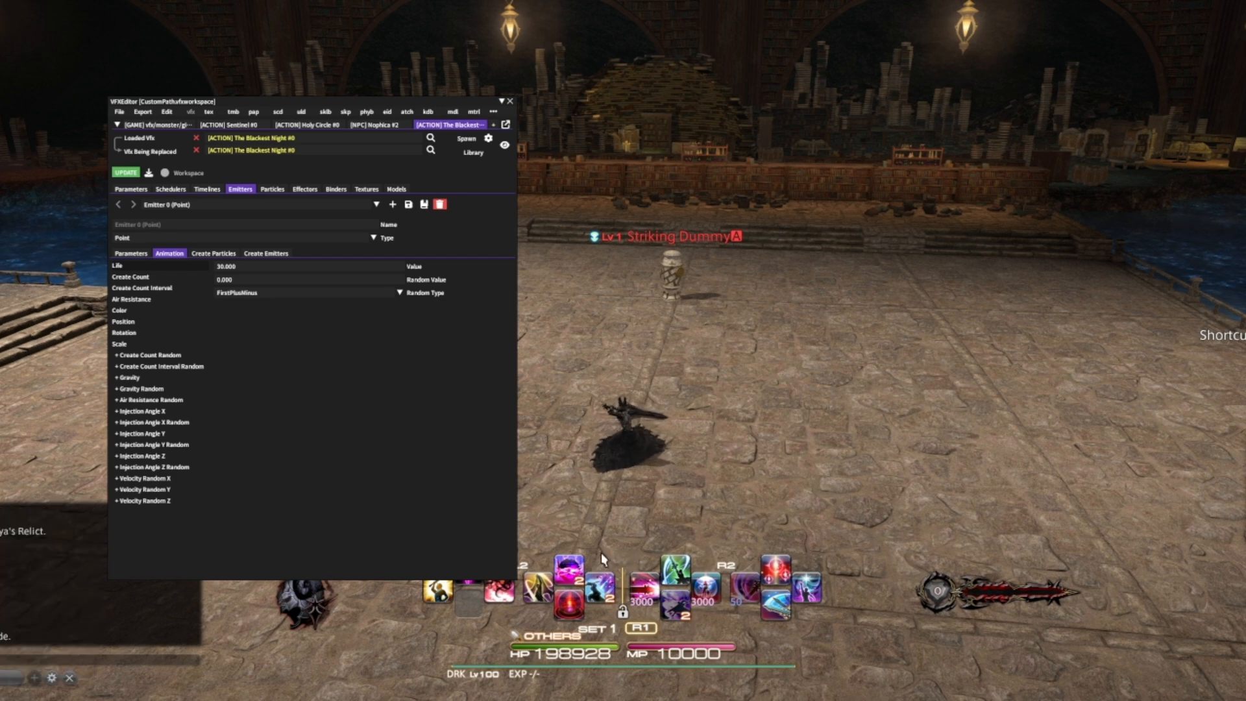
- Set the Life of Emitter 0 and the End Time of its item in Timeline 0 both to 120
left_click(272, 267)
type("120")
key("Return")
left_click(207, 189)
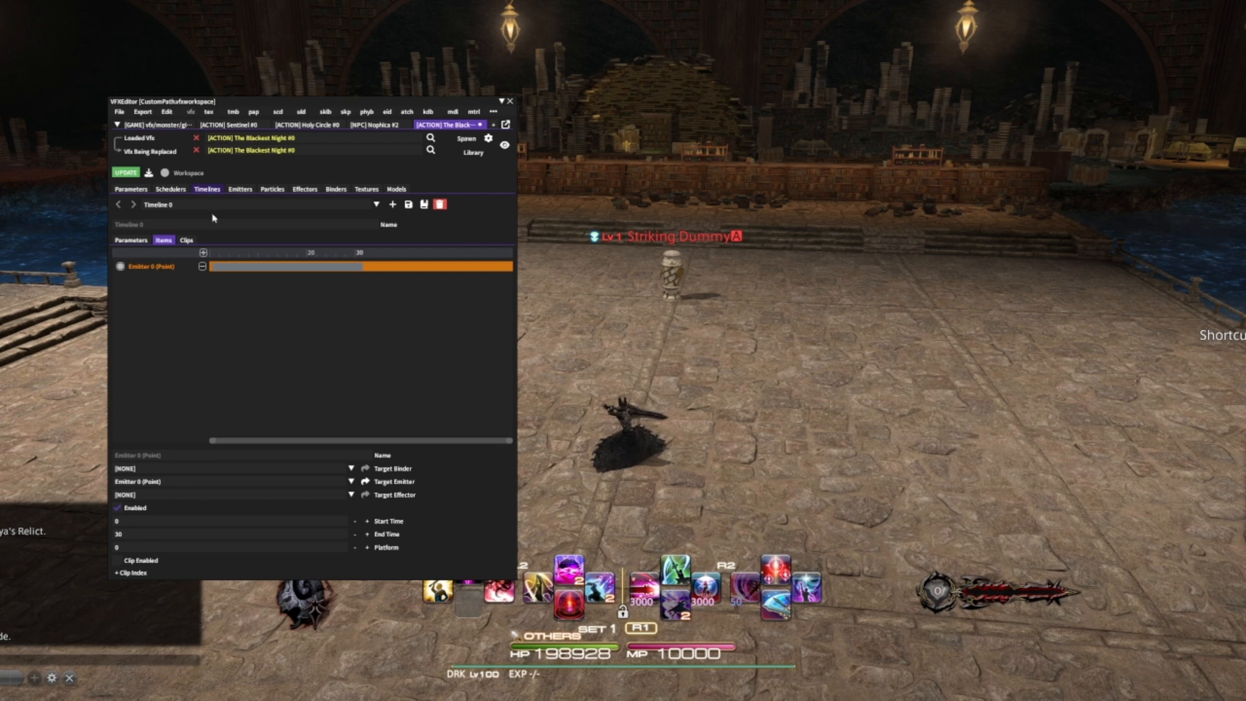
left_click(148, 534)
type("120")
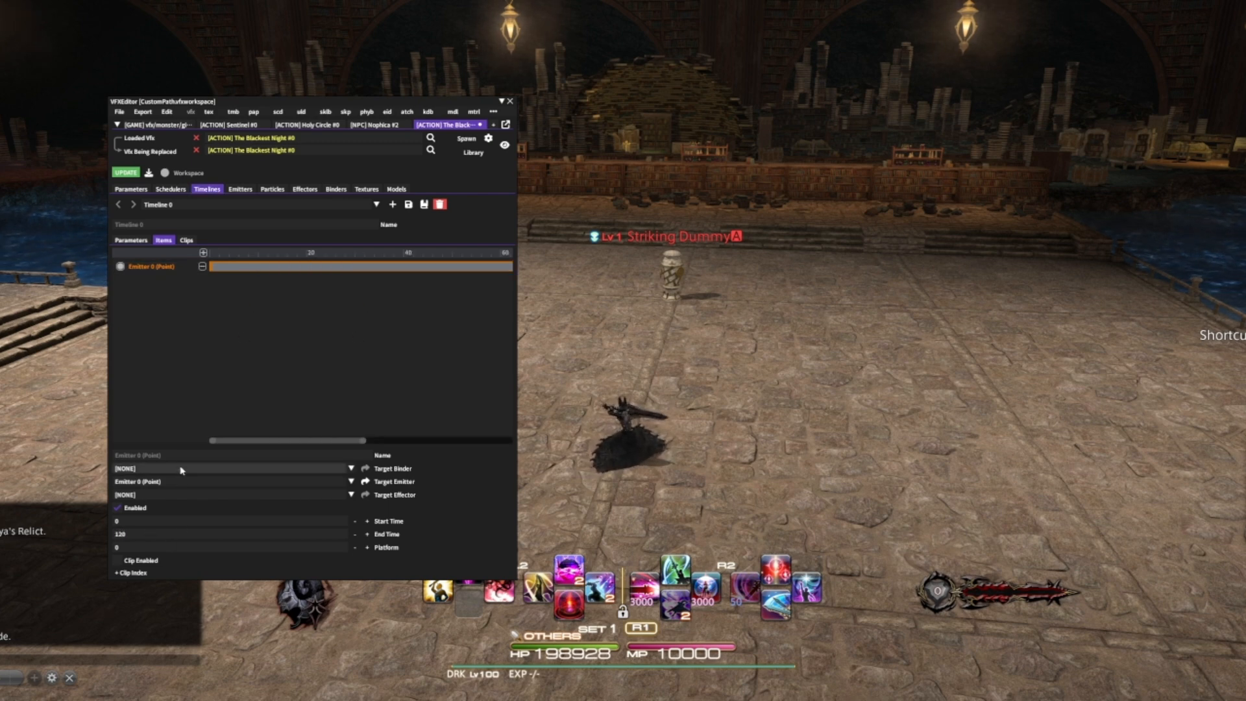
- Update The Blackest Night VFX and spawn it to preview the longer emitter duration
left_click(125, 174)
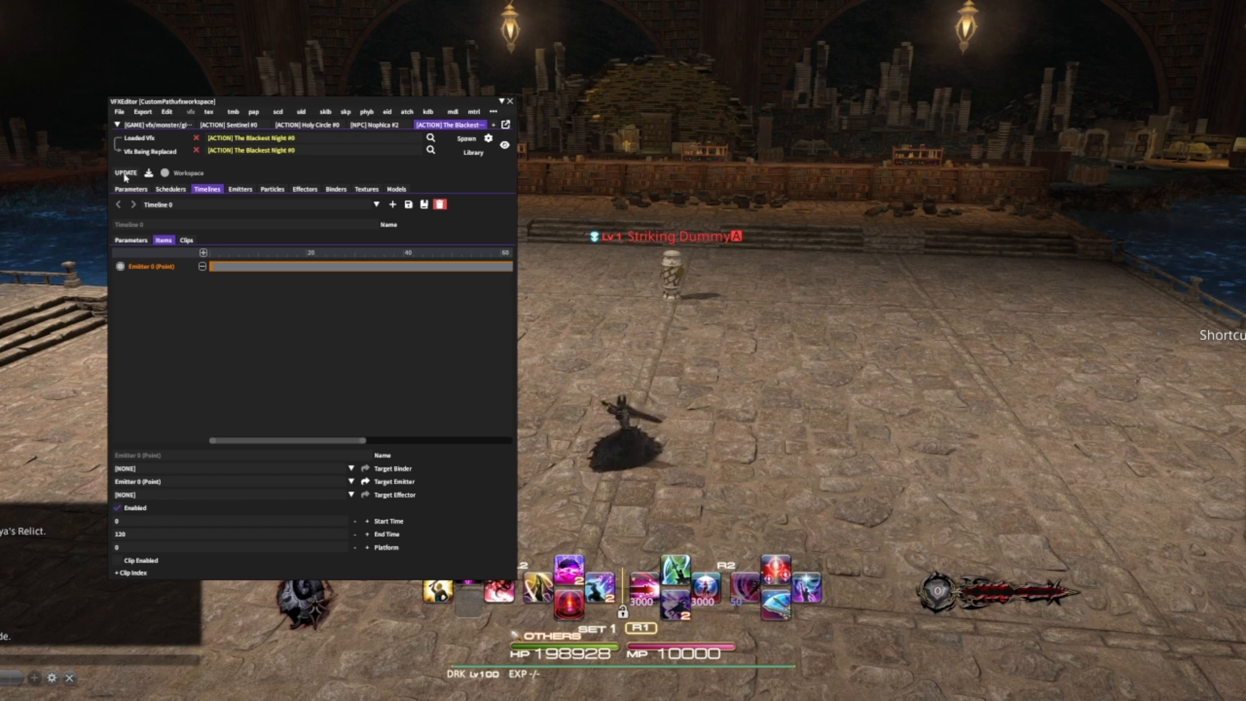
left_click(466, 139)
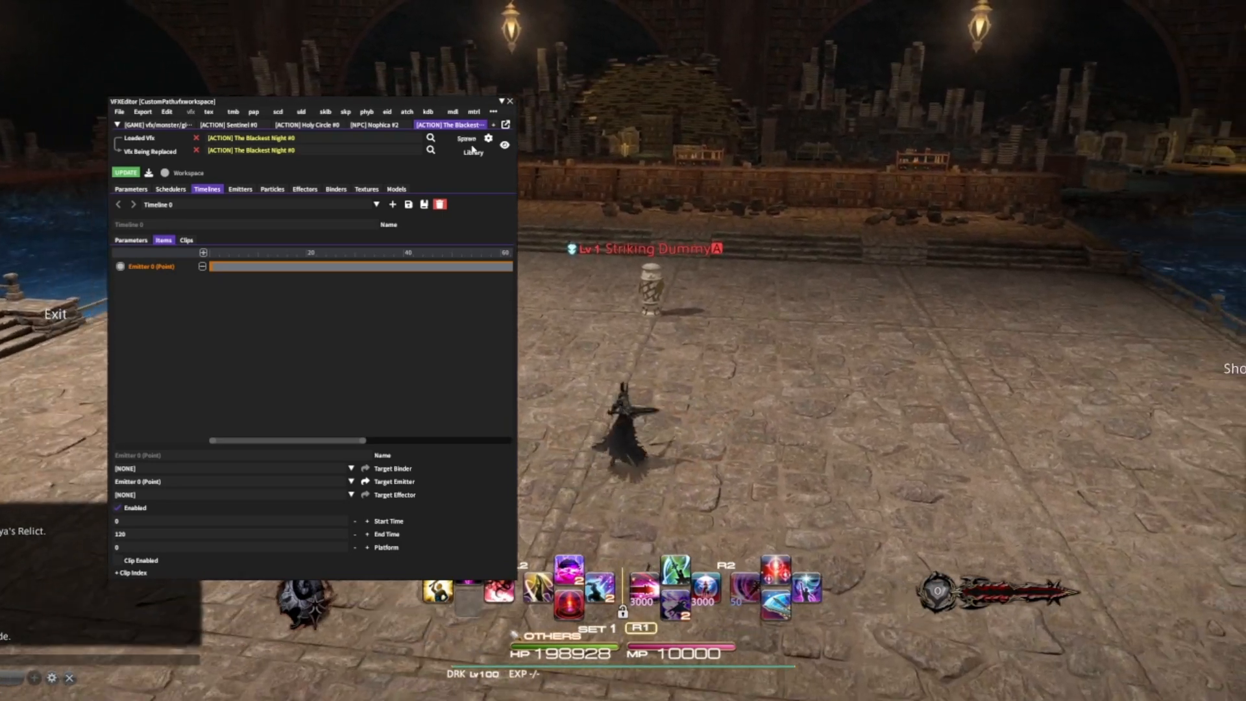
left_click(472, 146)
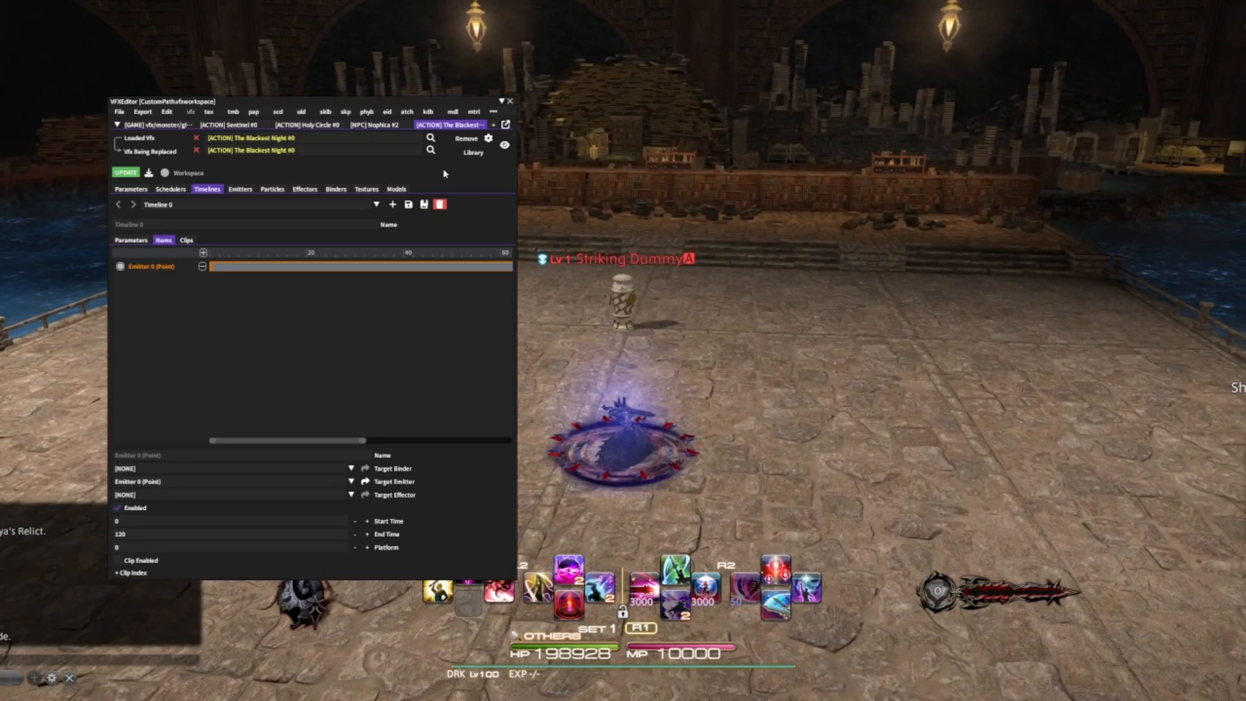
- Set the Life of Binder 0 (Point) to 120 and update the VFX
left_click(329, 190)
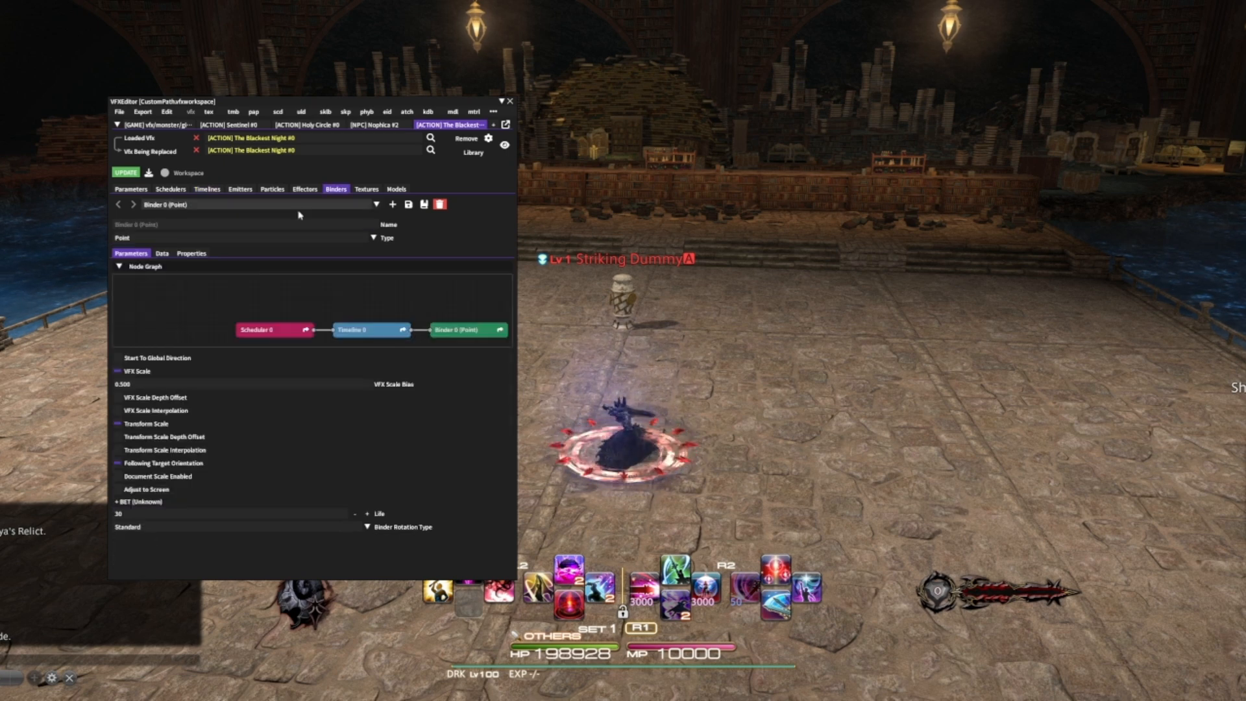
left_click(137, 512)
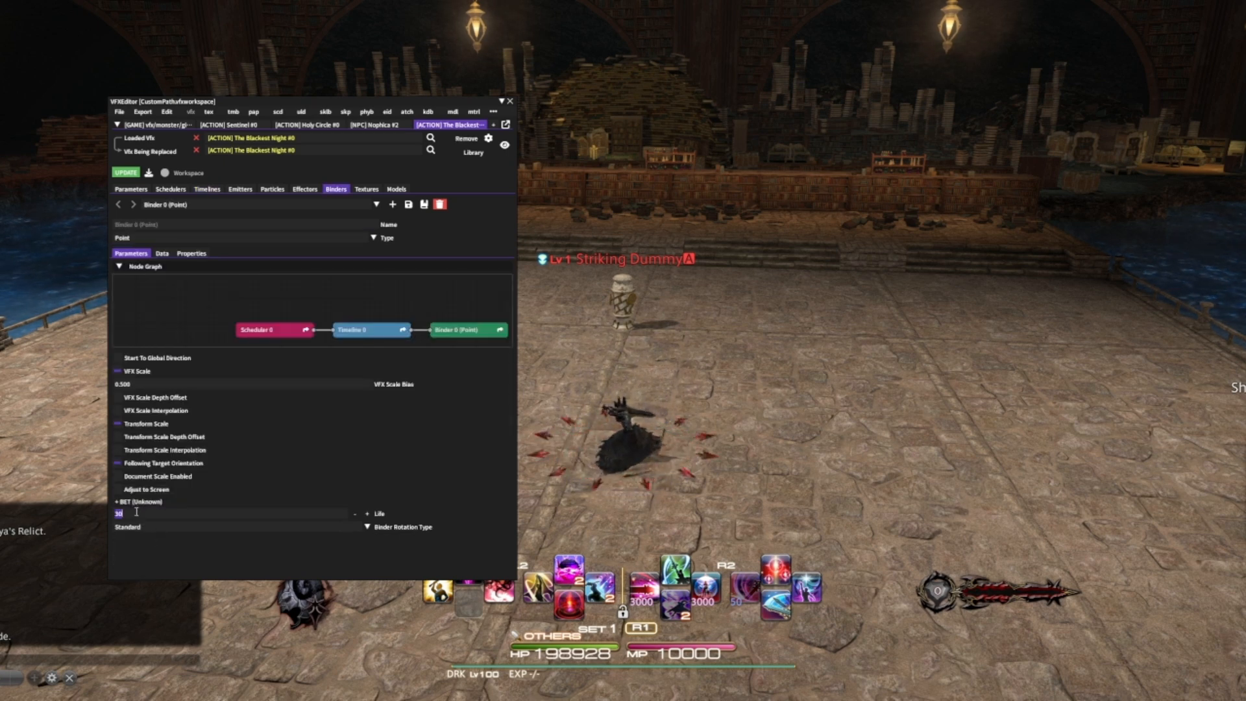
type("12")
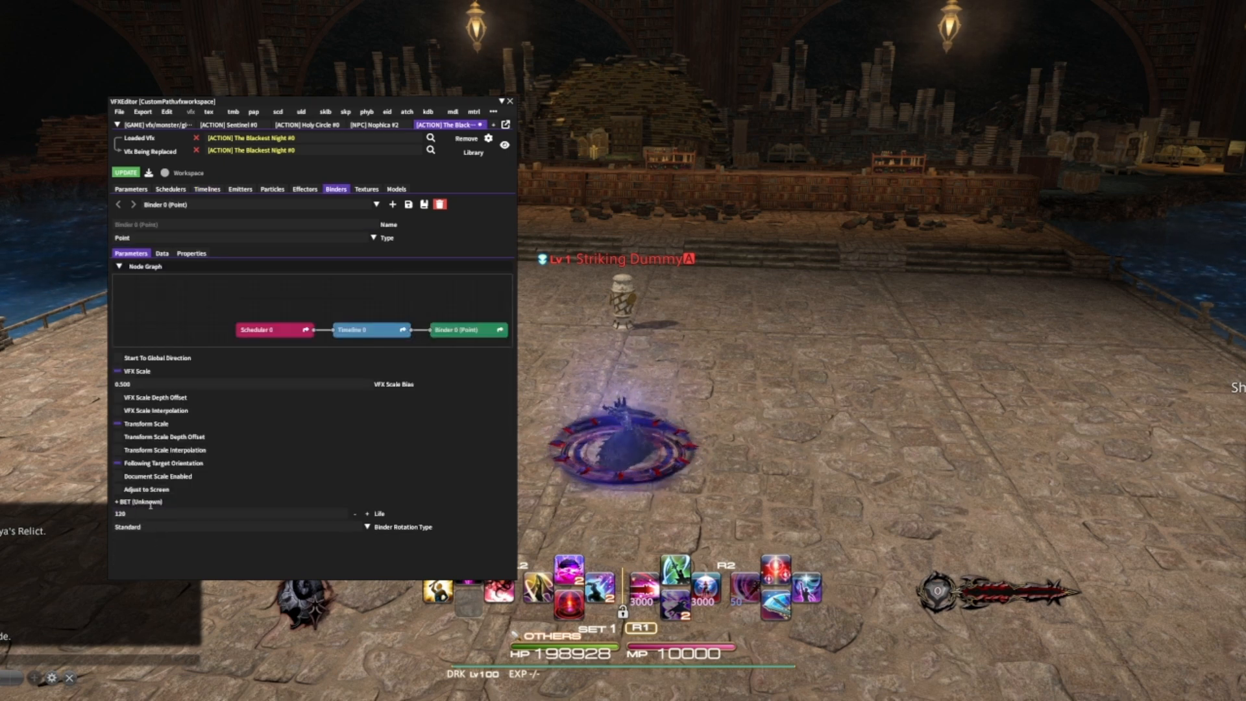
left_click(129, 173)
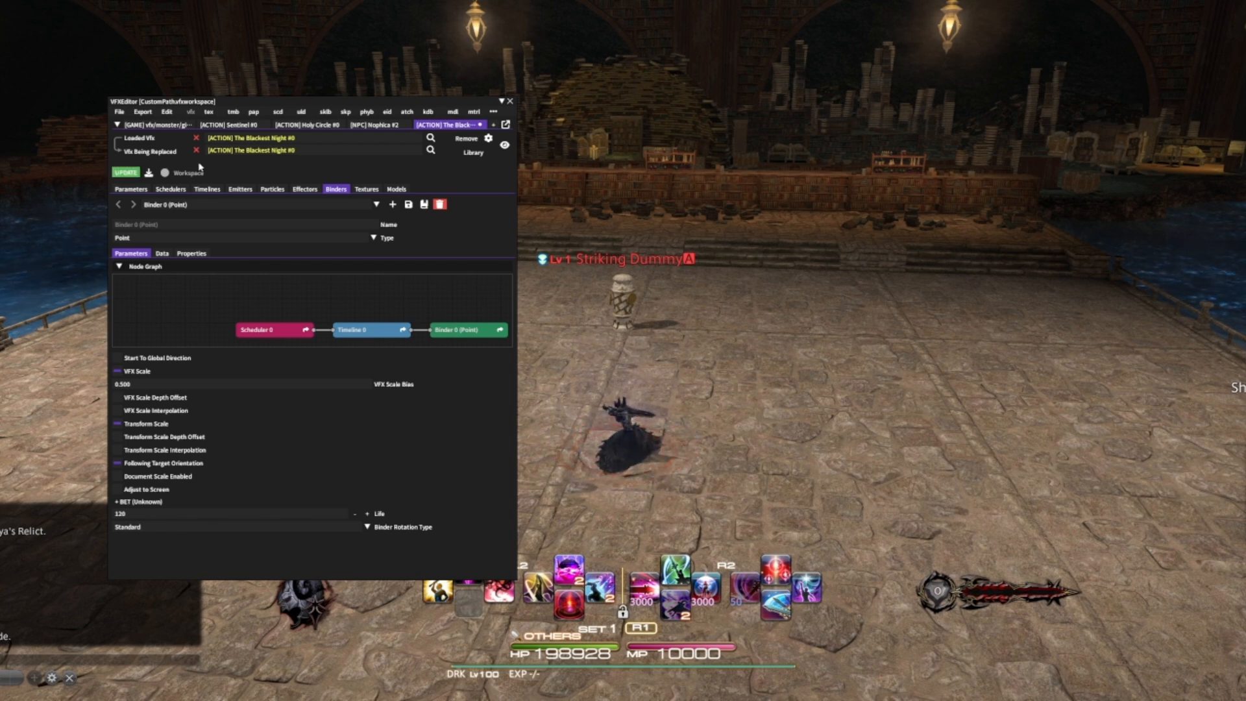
left_click(134, 174)
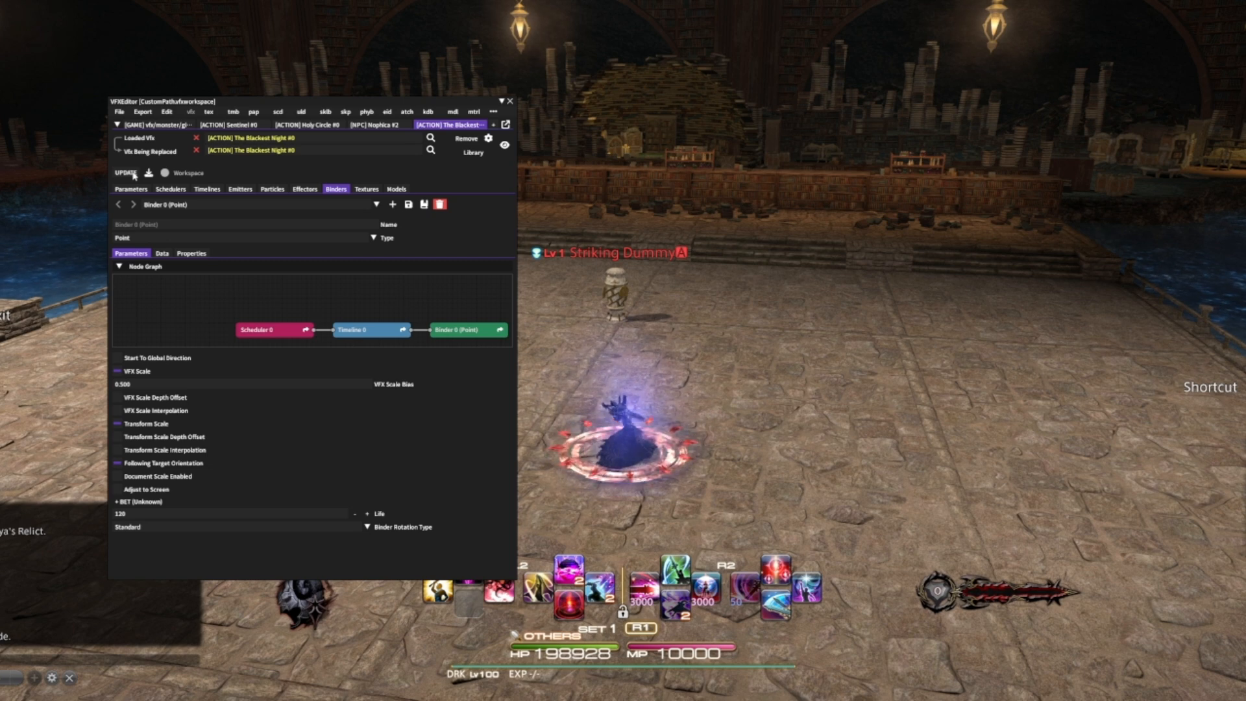
left_click(127, 172)
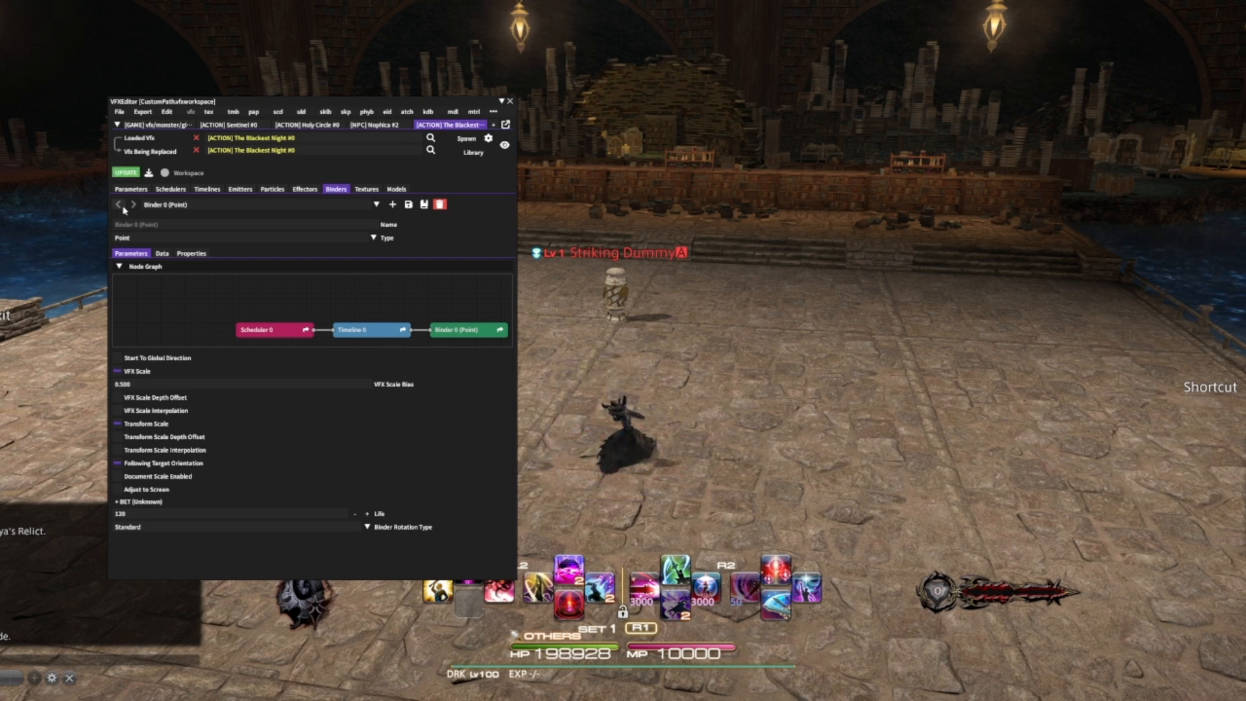
- Change the Influence on Child option of Particle 0 (Model) in Emitter 0's created particles
left_click(249, 190)
left_click(209, 255)
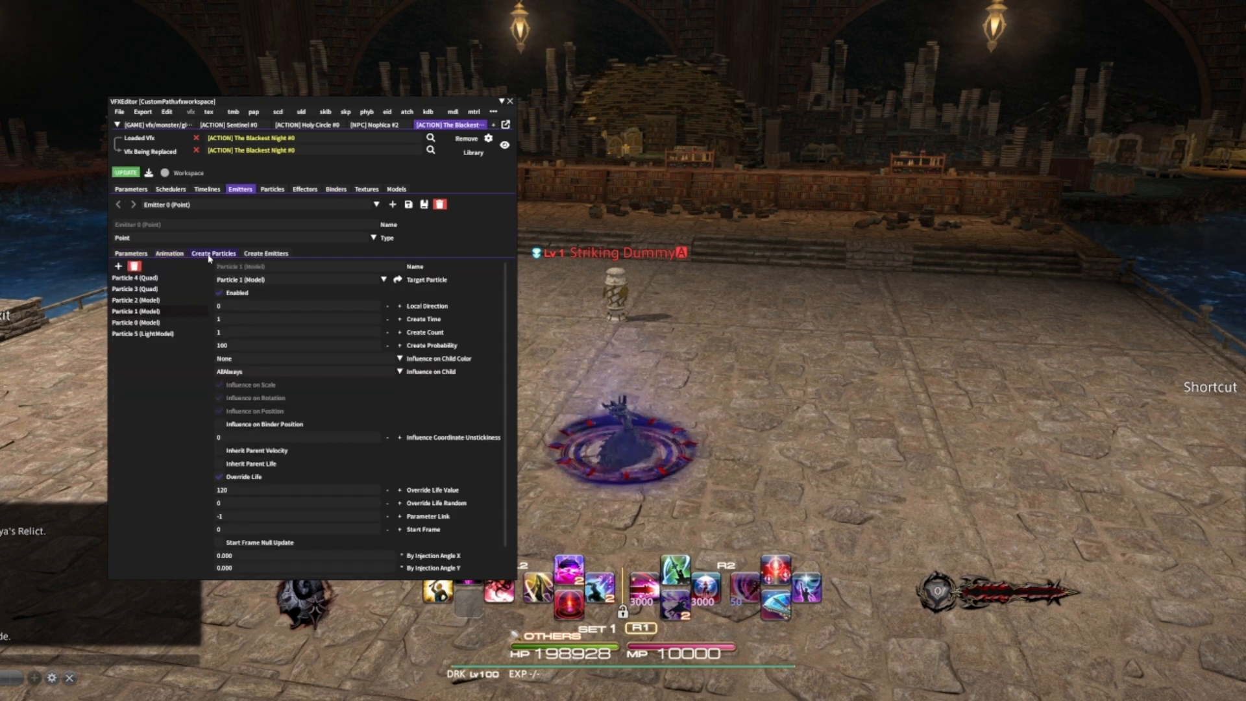
left_click(157, 322)
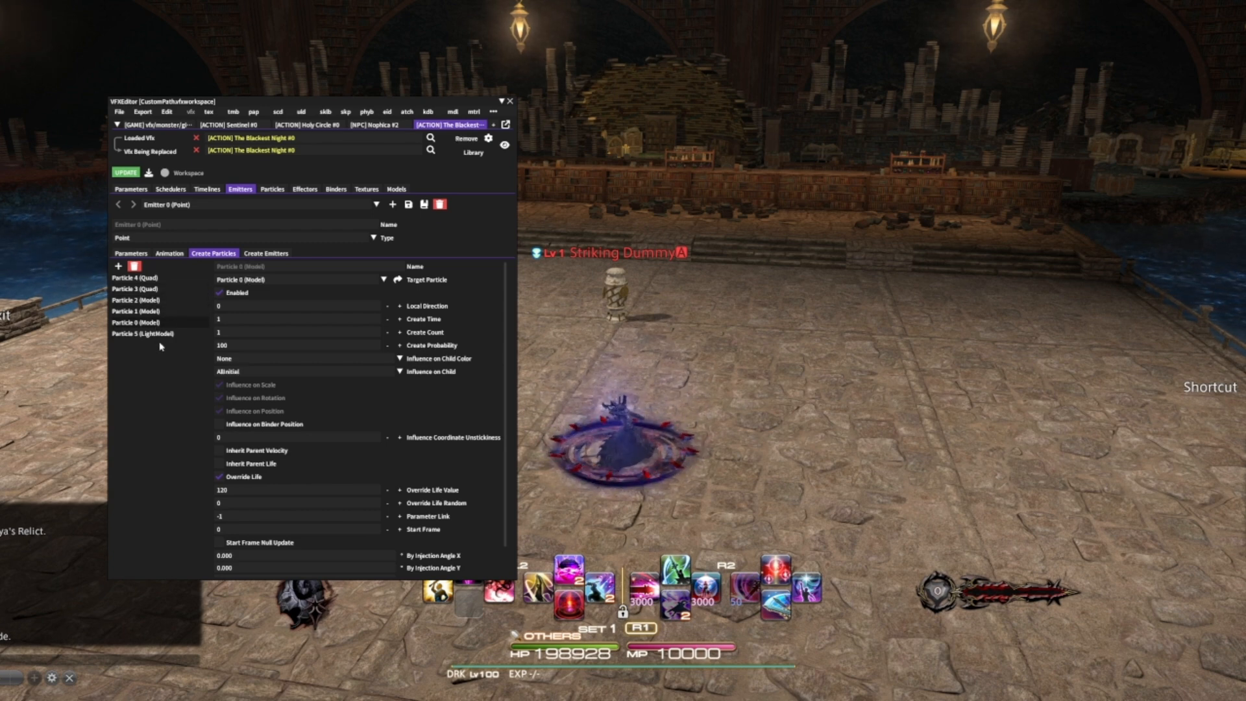
left_click(158, 335)
left_click(158, 324)
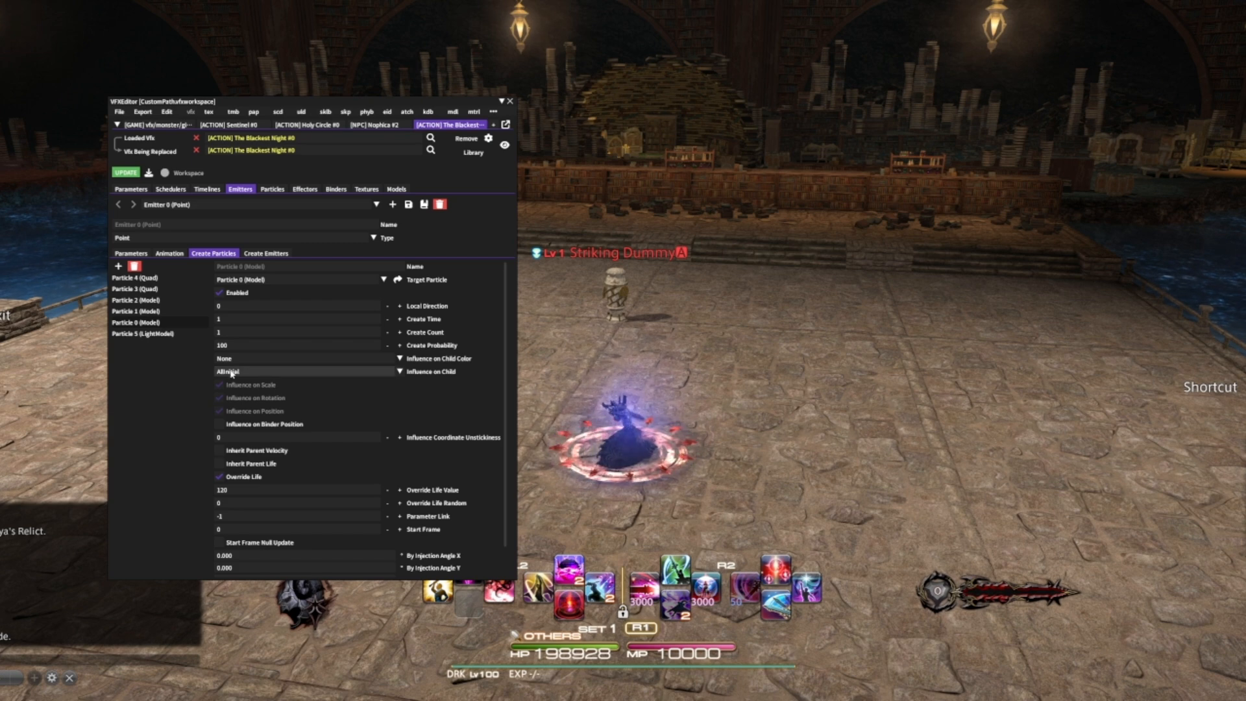
left_click(231, 373)
left_click(240, 388)
- Set Influence on Child of Particle 5 (LightModel) to InitialPosition_WithOptions, keeping Influence on Rotation enabled
left_click(162, 334)
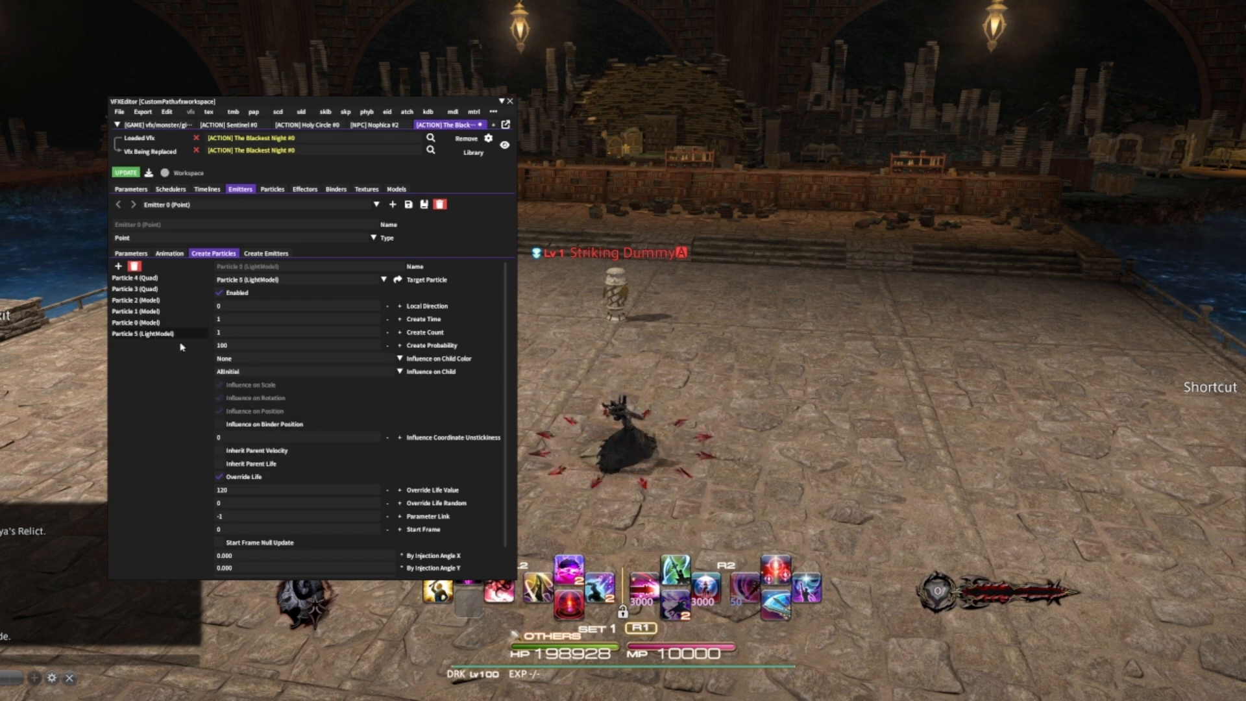
left_click(245, 376)
left_click(238, 380)
left_click(231, 375)
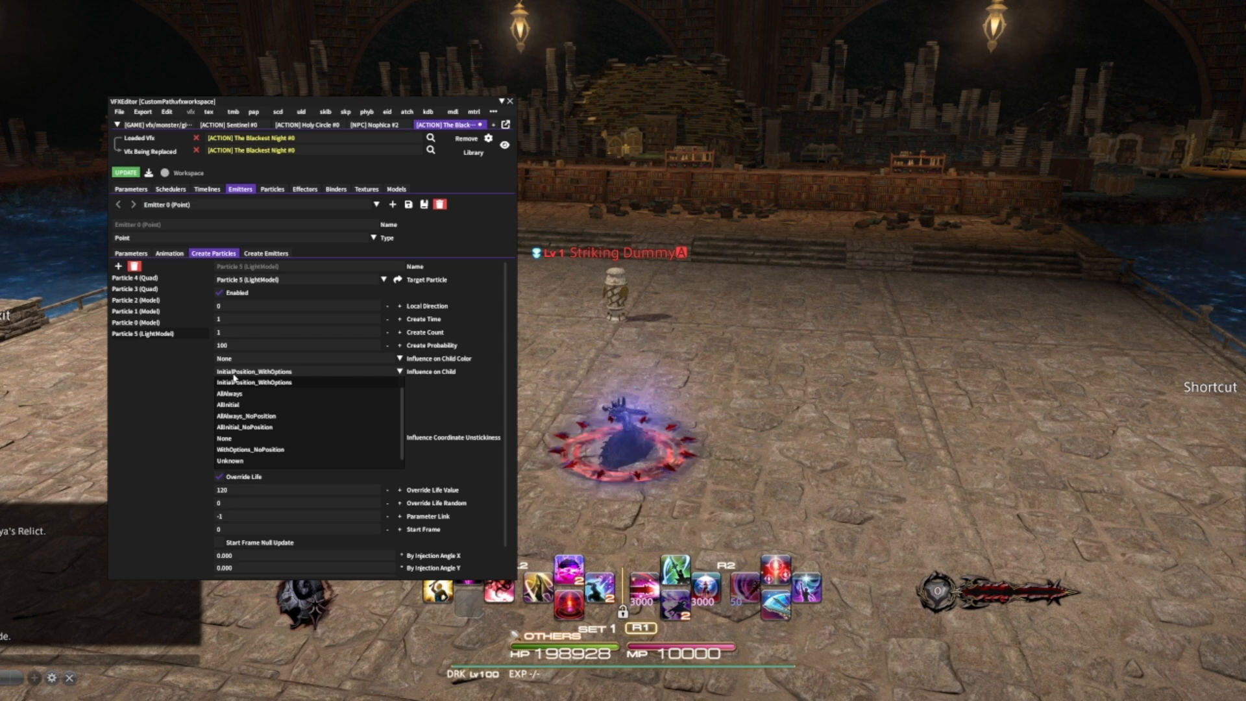
left_click(238, 382)
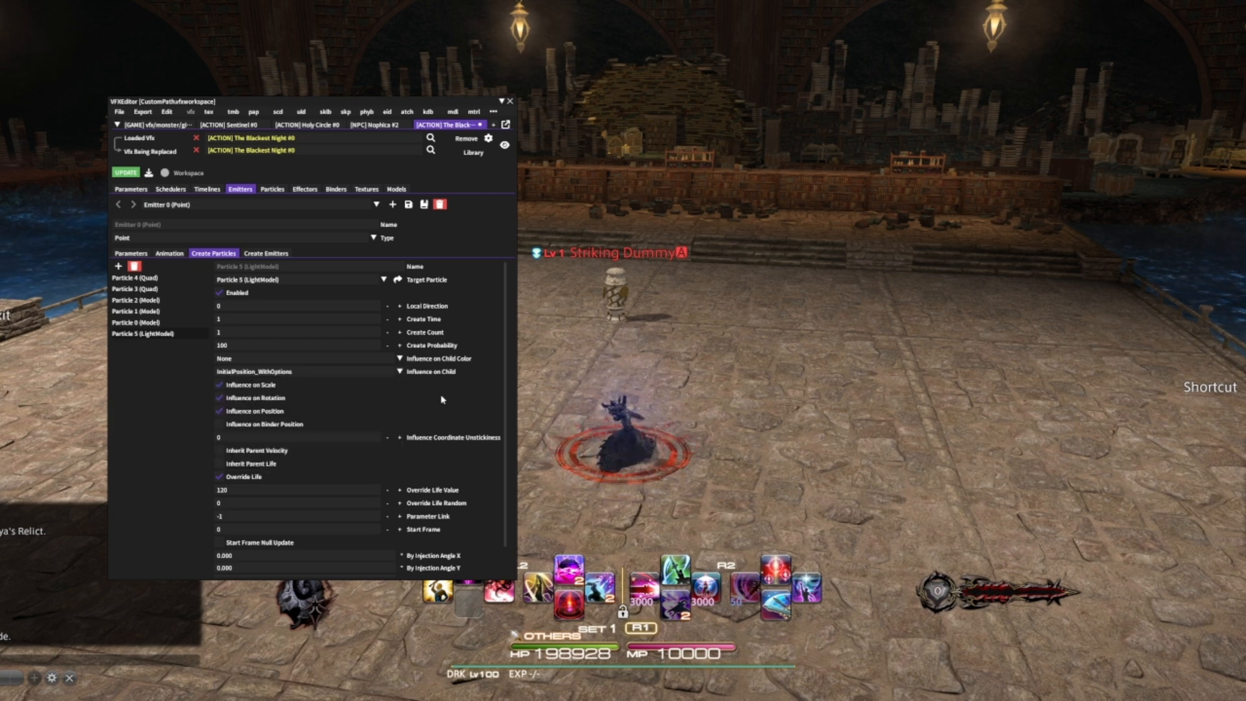
left_click(220, 398)
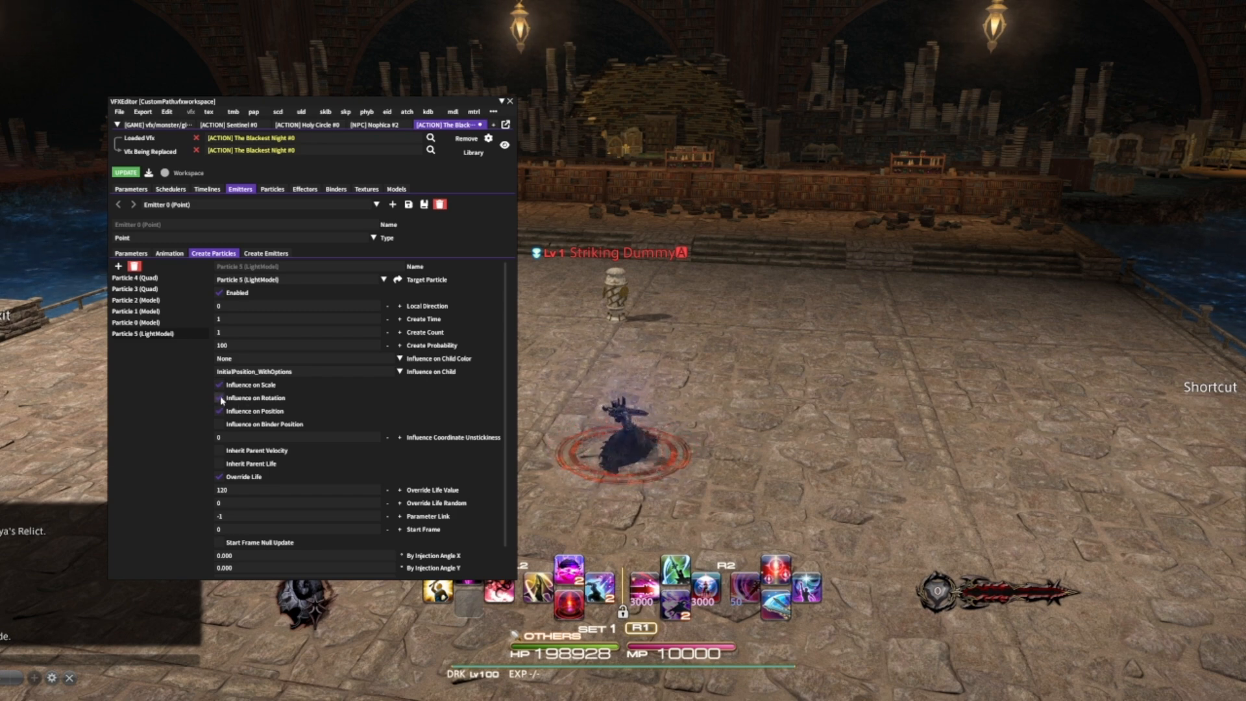
left_click(220, 398)
- Update The Blackest Night VFX to apply the particle influence changes and preview them in game
left_click(126, 173)
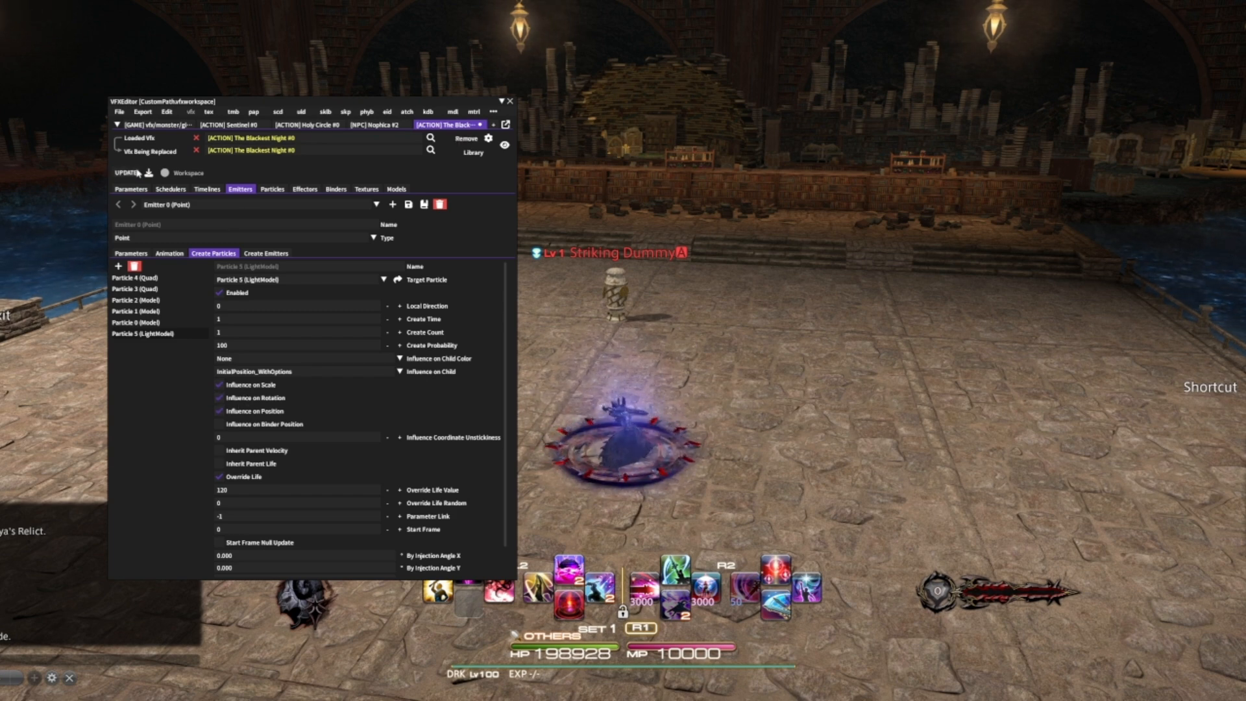
left_click(136, 172)
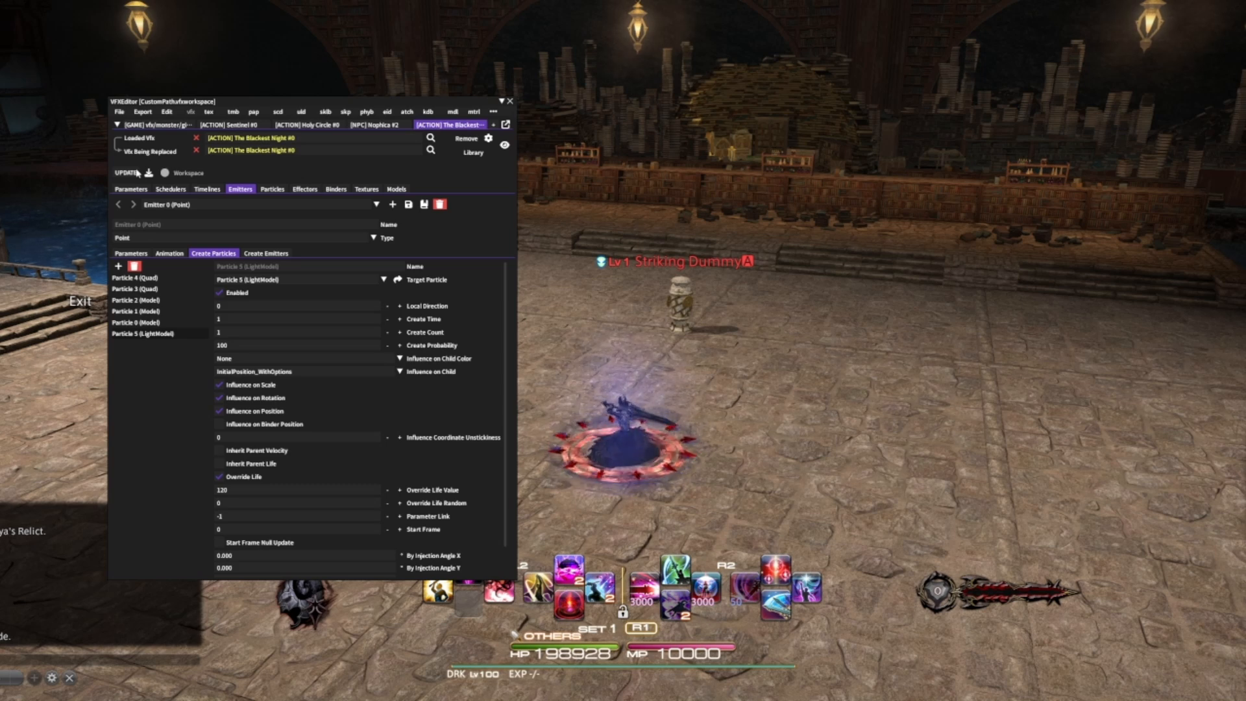
left_click(134, 172)
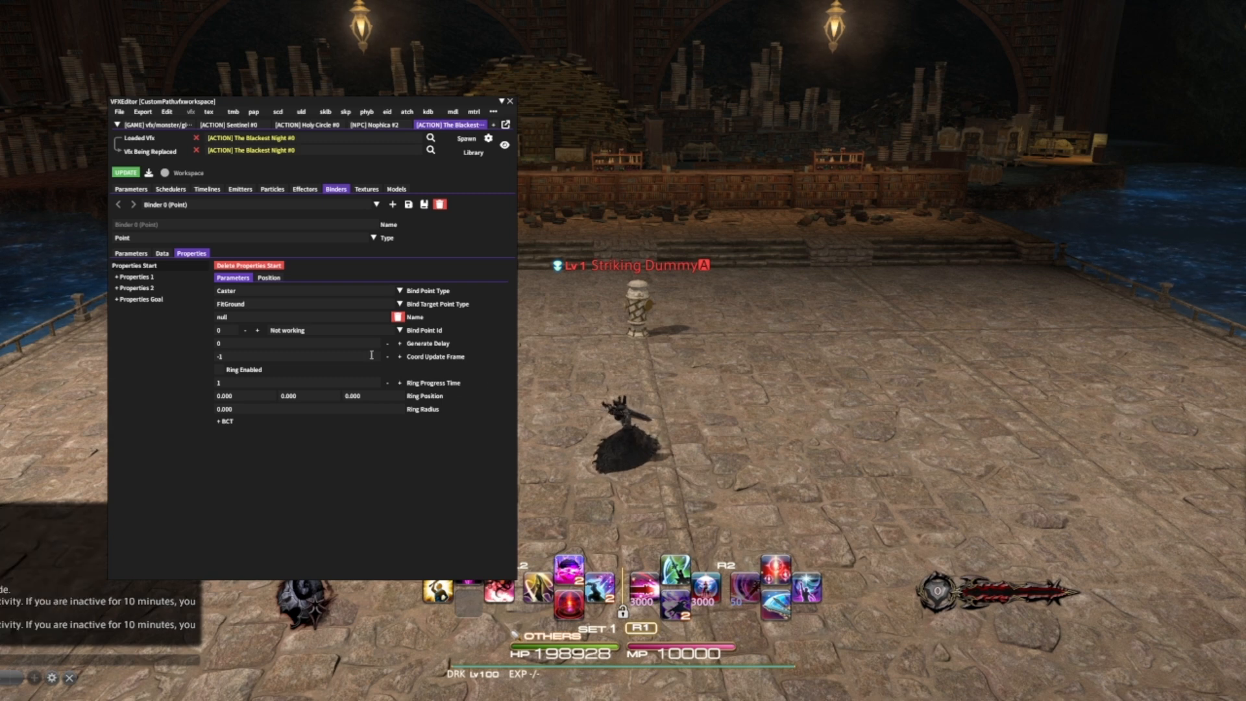
- Try a Coord Update Frame of 0 in Binder 0's Properties Start and spawn the VFX to test it
left_click(258, 358)
type("0")
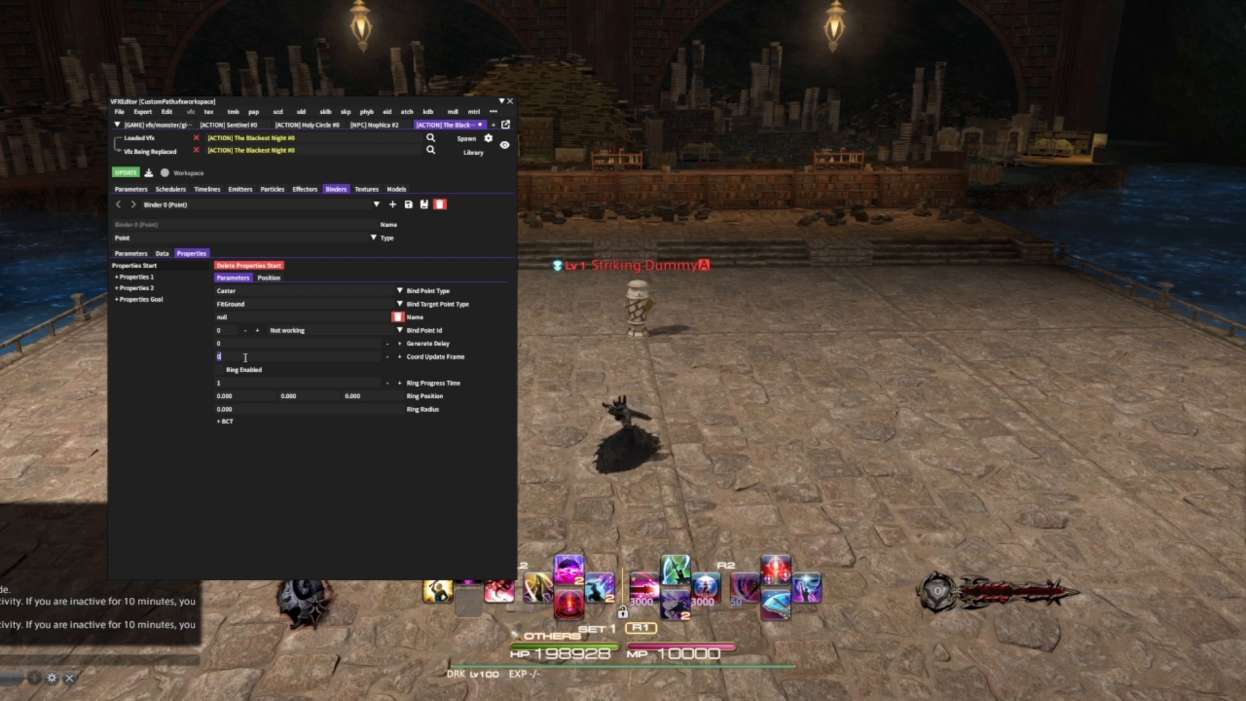
left_click(469, 139)
left_click(477, 144)
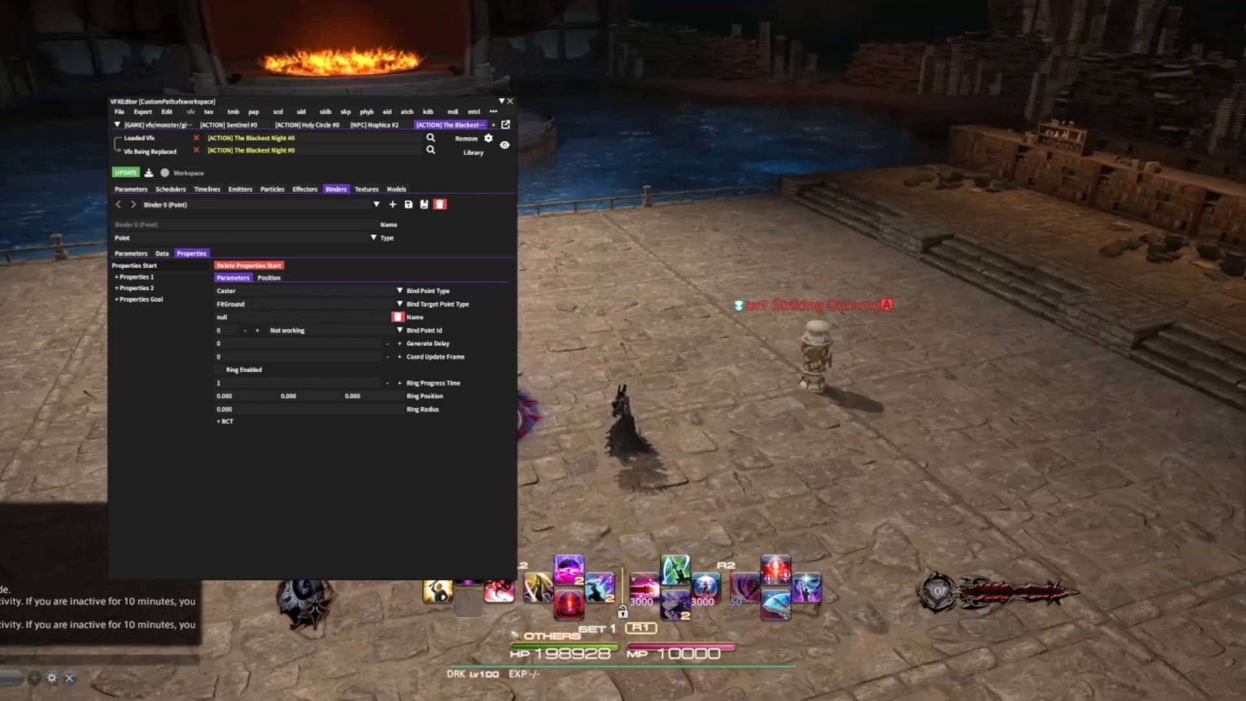
- Set the Coord Update Frame in Binder 0's Properties Start to -1, and respawn the VFX to check that it follows the character
left_click(273, 356)
type("-1")
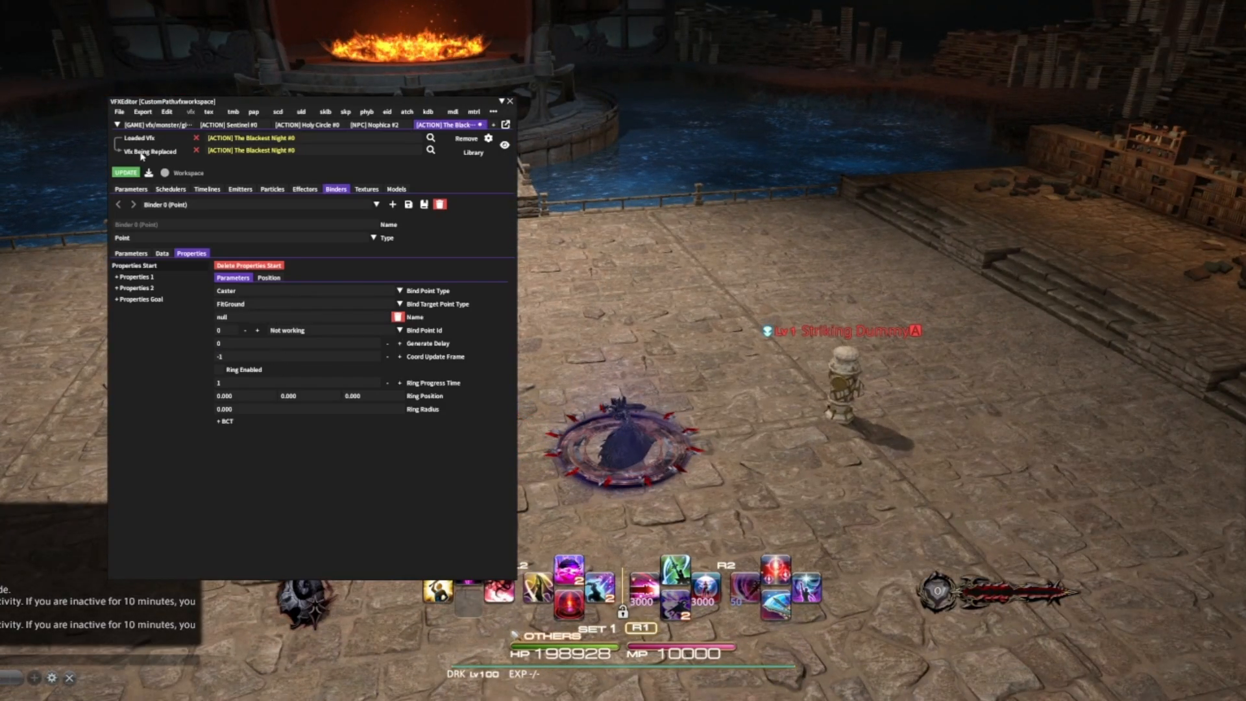
left_click(466, 138)
left_click(464, 138)
left_click(477, 145)
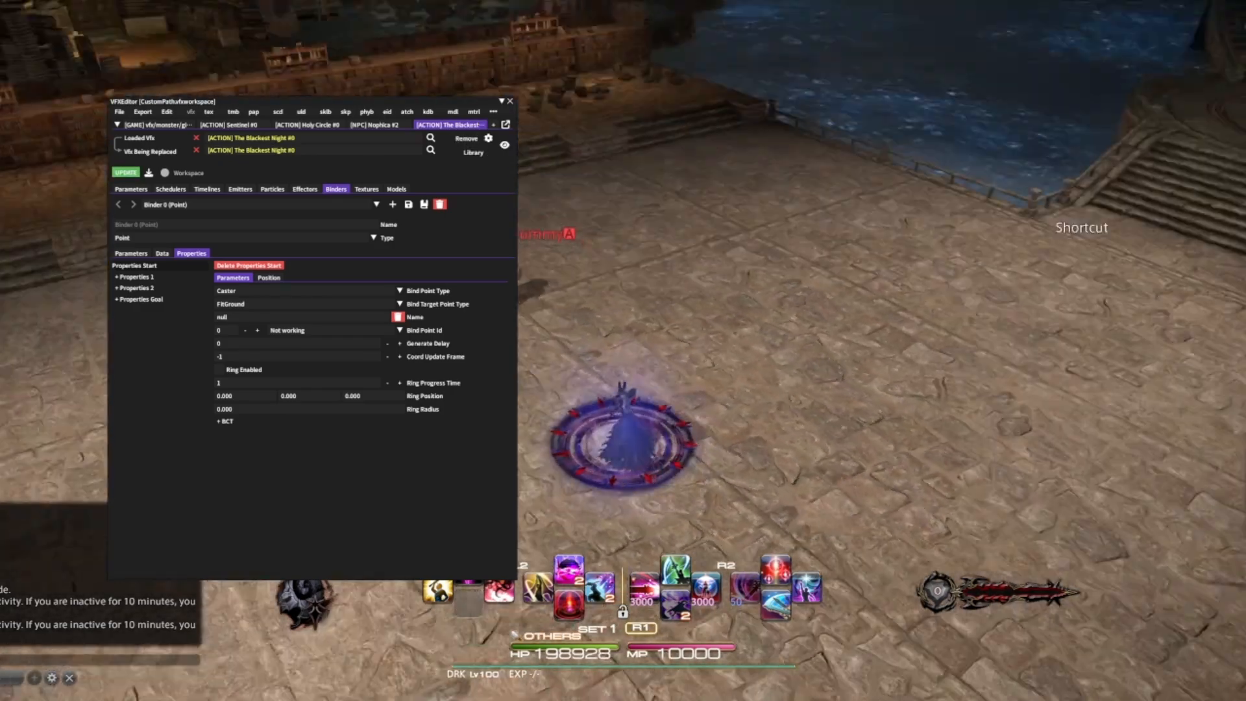
right_click_drag(734, 305, 811, 305)
left_click(466, 138)
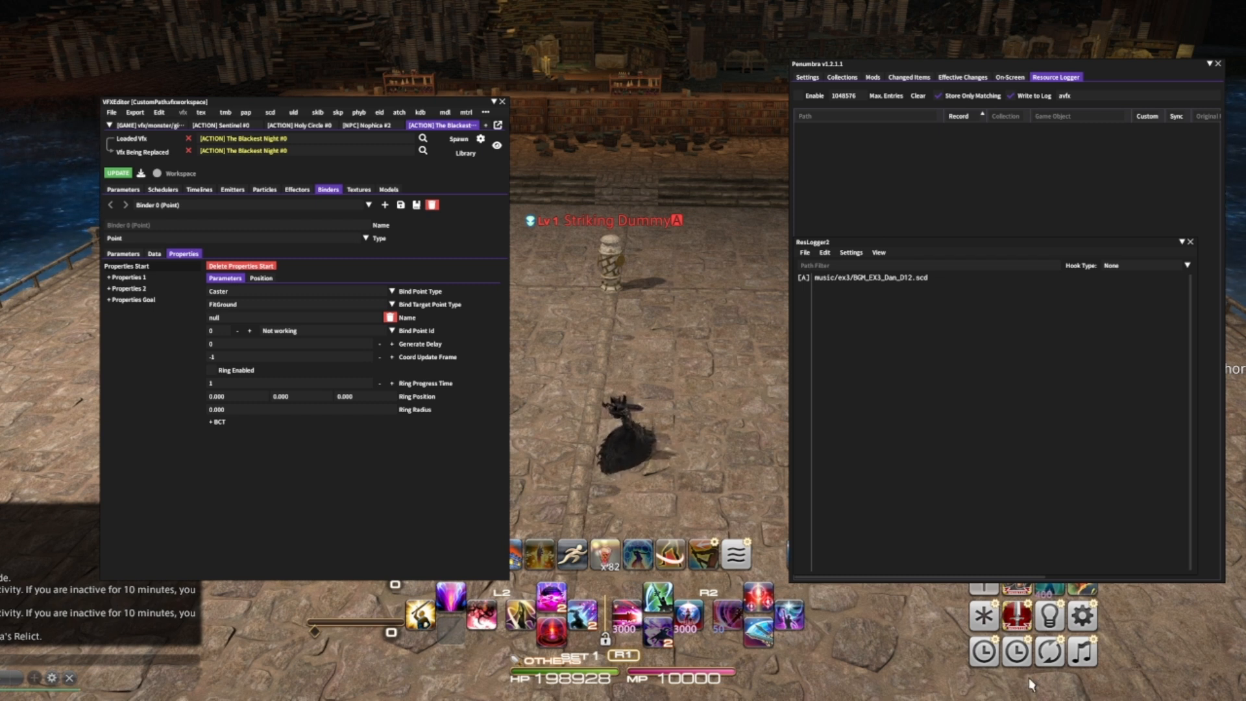
- Arrange the Penumbra and ResLogger2 windows so the character stays visible, and use an ability to log its resource files in ResLogger2
left_click_drag(978, 479, 857, 485)
left_click_drag(951, 203, 842, 198)
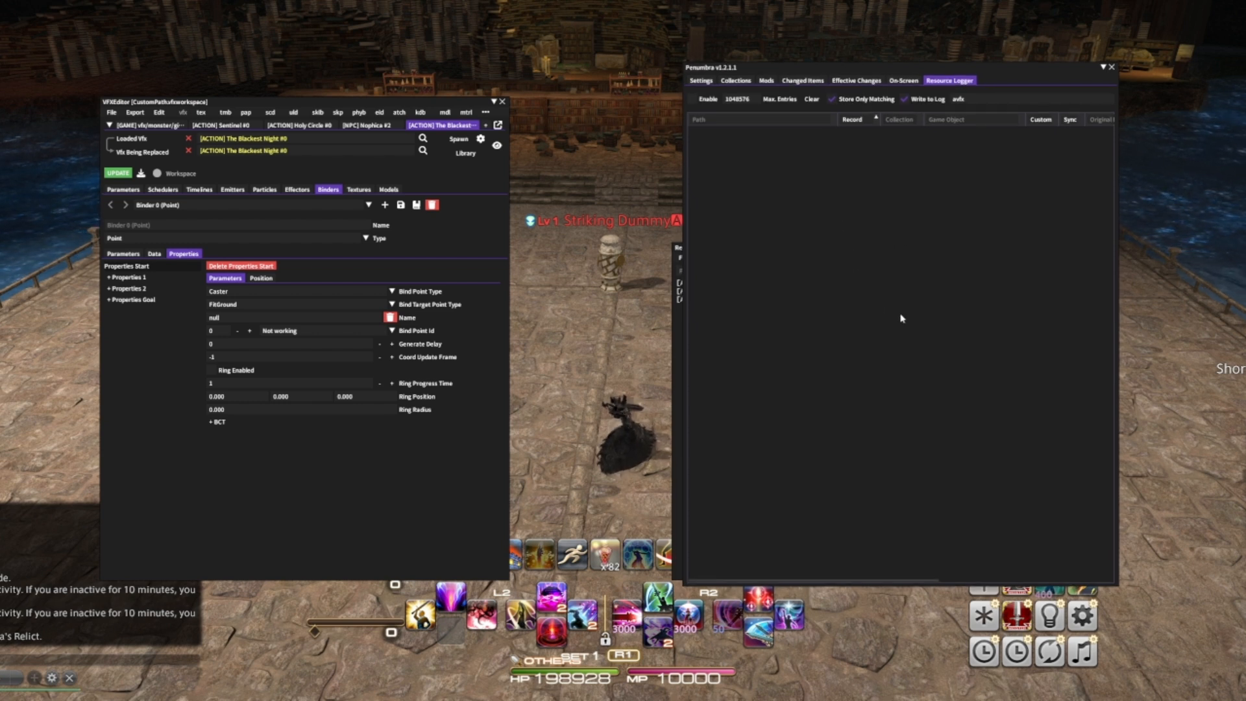
left_click_drag(899, 317, 952, 320)
left_click(722, 370)
left_click_drag(790, 376, 824, 370)
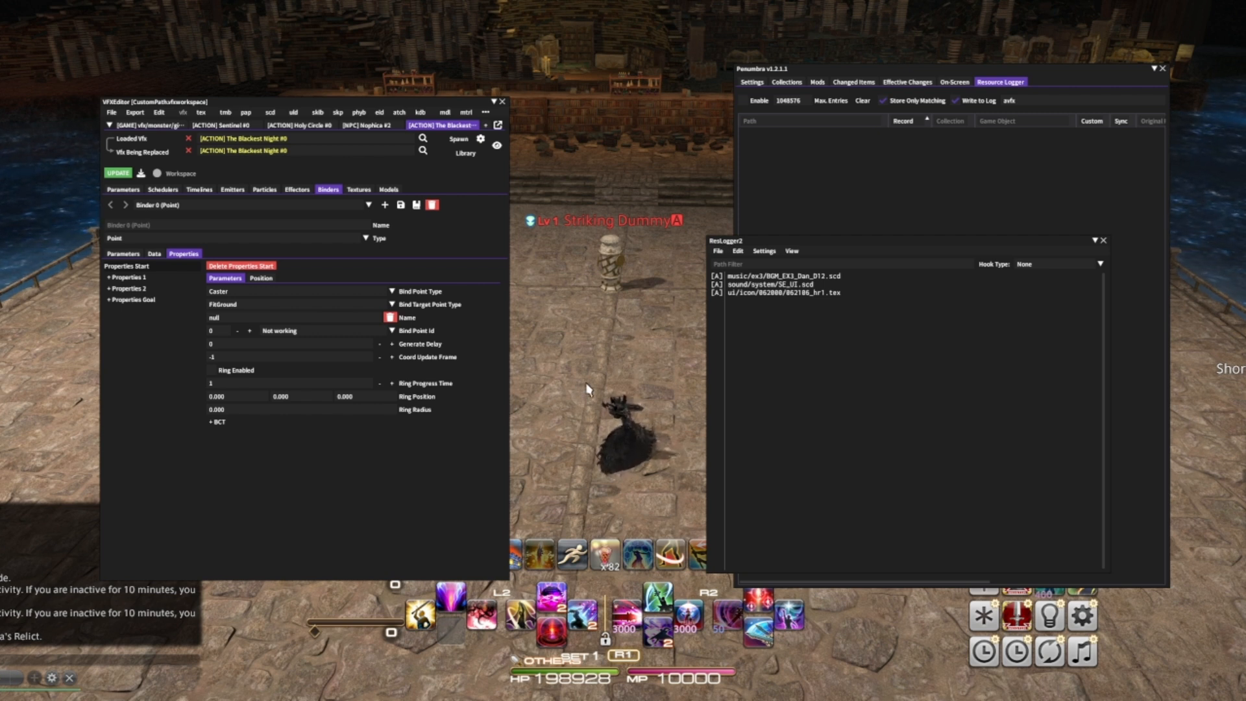
left_click(481, 617)
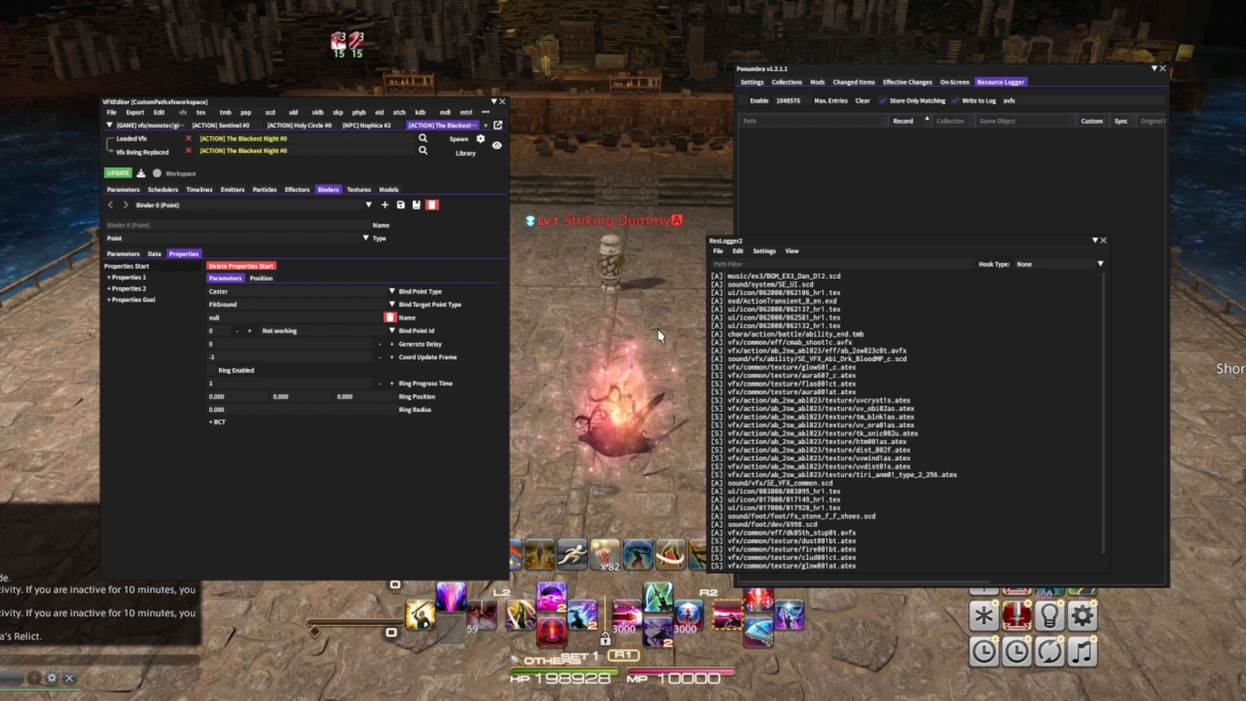
- Enable Penumbra's Resource Logger and cast The Blackest Night to record the files it loads
left_click(744, 101)
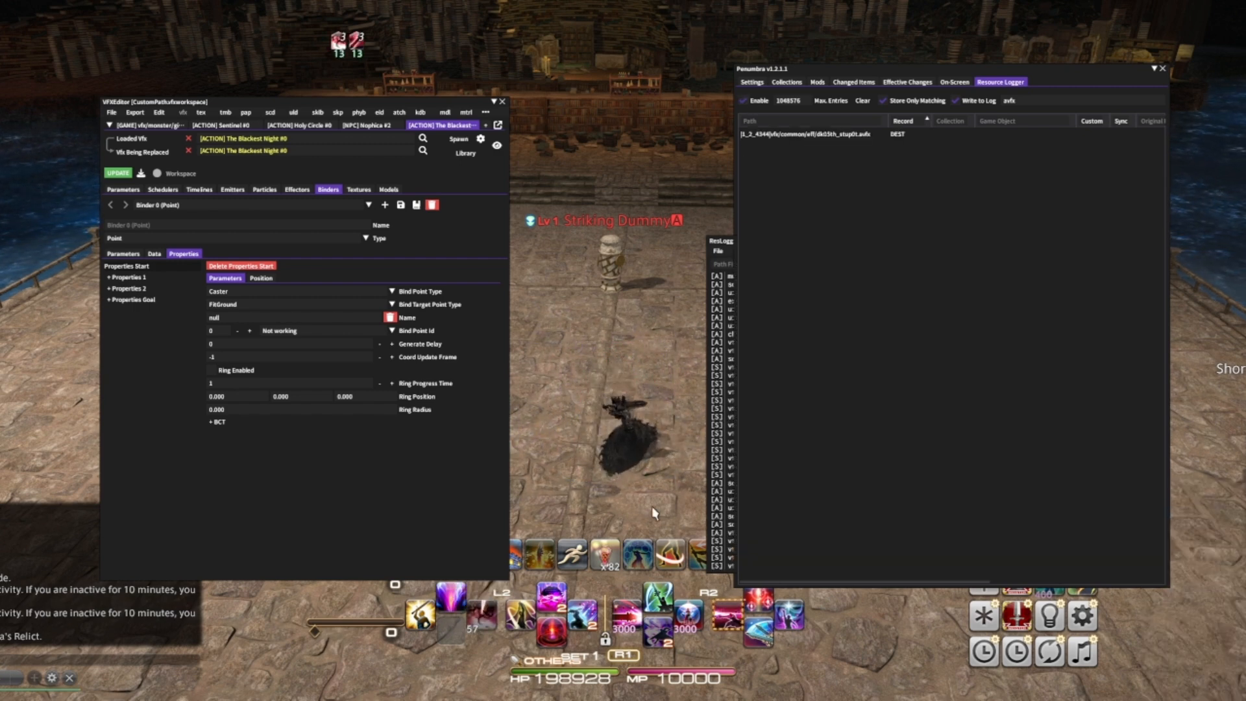
left_click(687, 616)
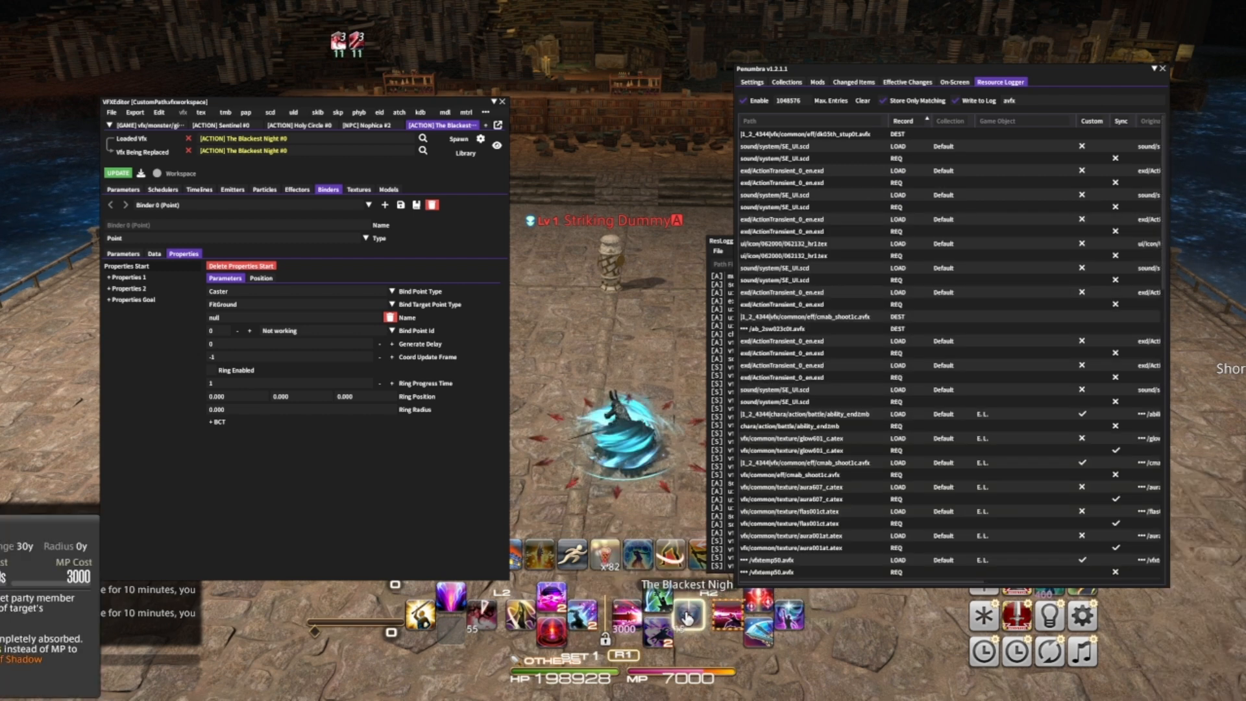
- Filter the ResLogger2 log by avfx and inspect the VFX file paths used by the abilities
left_click(729, 239)
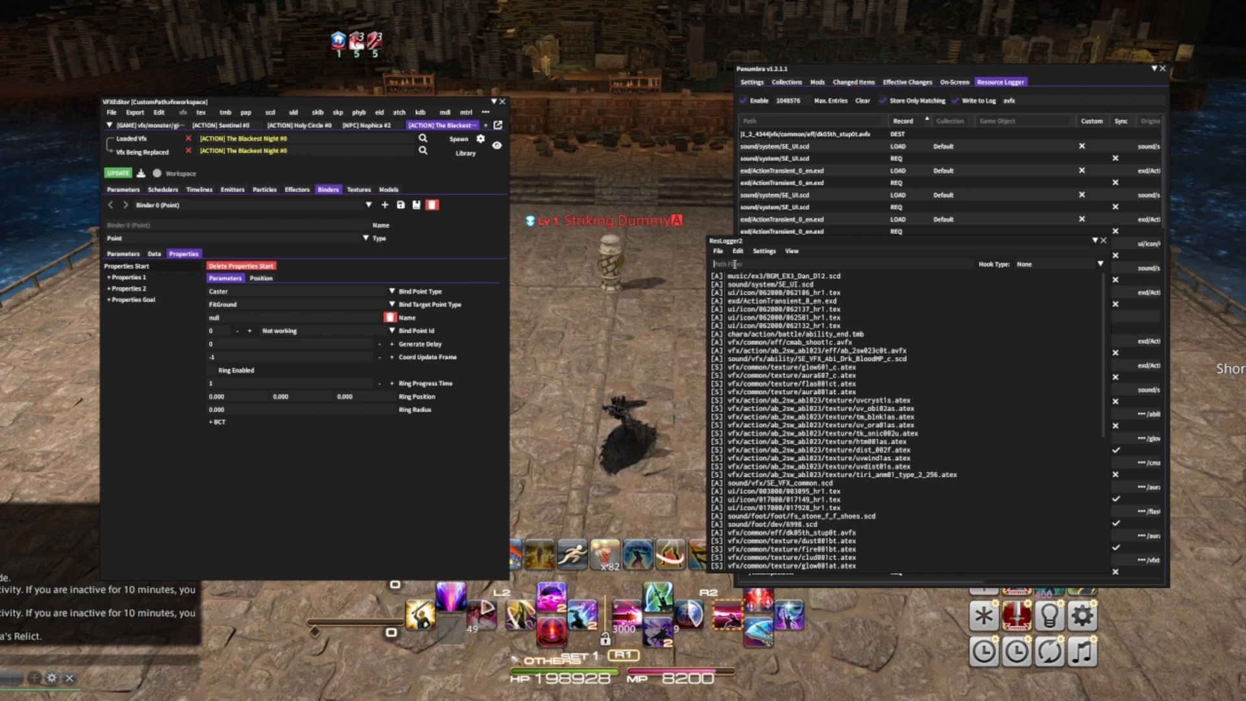
left_click(734, 264)
type("avfx")
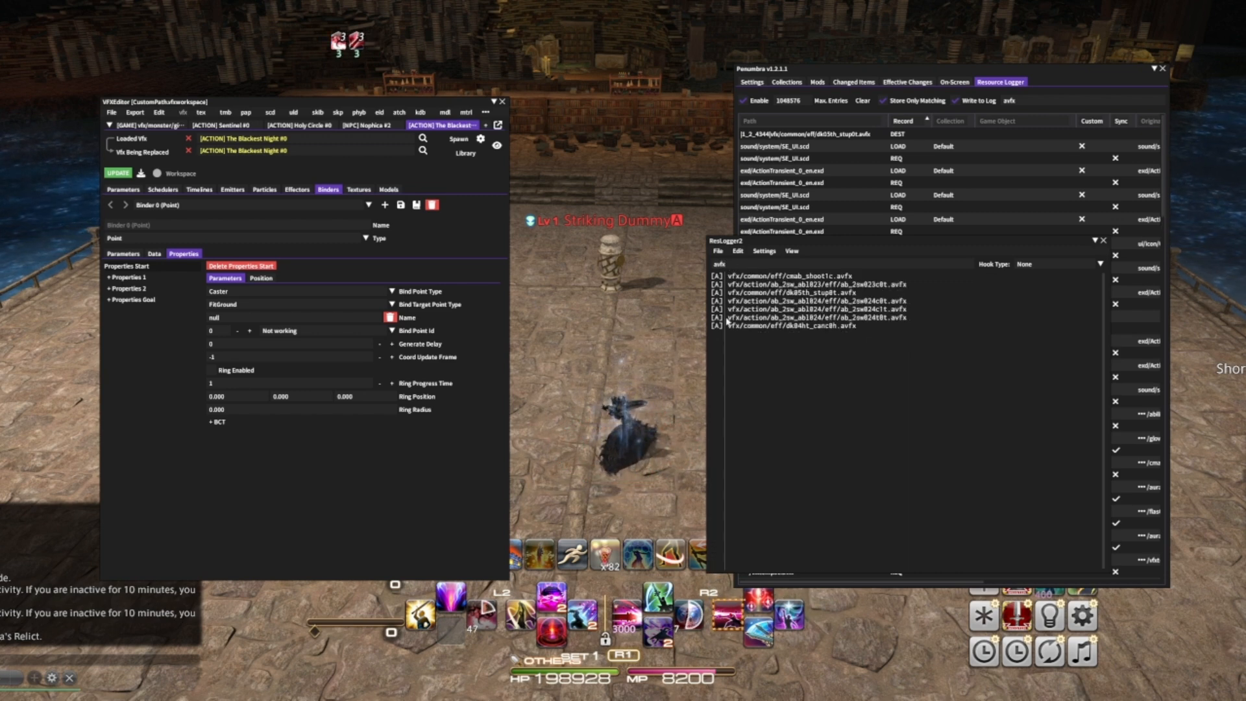
mouse_move(776, 294)
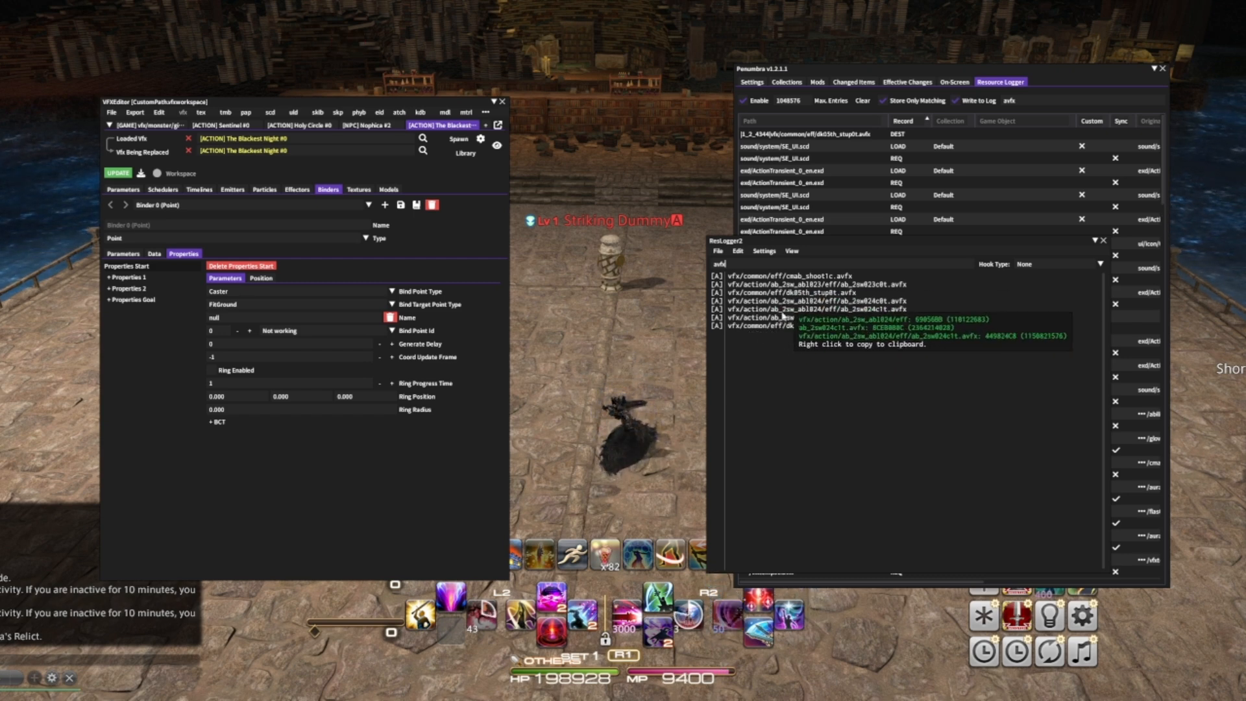
- Turn on the in-game VFX path overlay in VFXEditor, and close ResLogger2 and Penumbra
left_click_drag(779, 242, 817, 241)
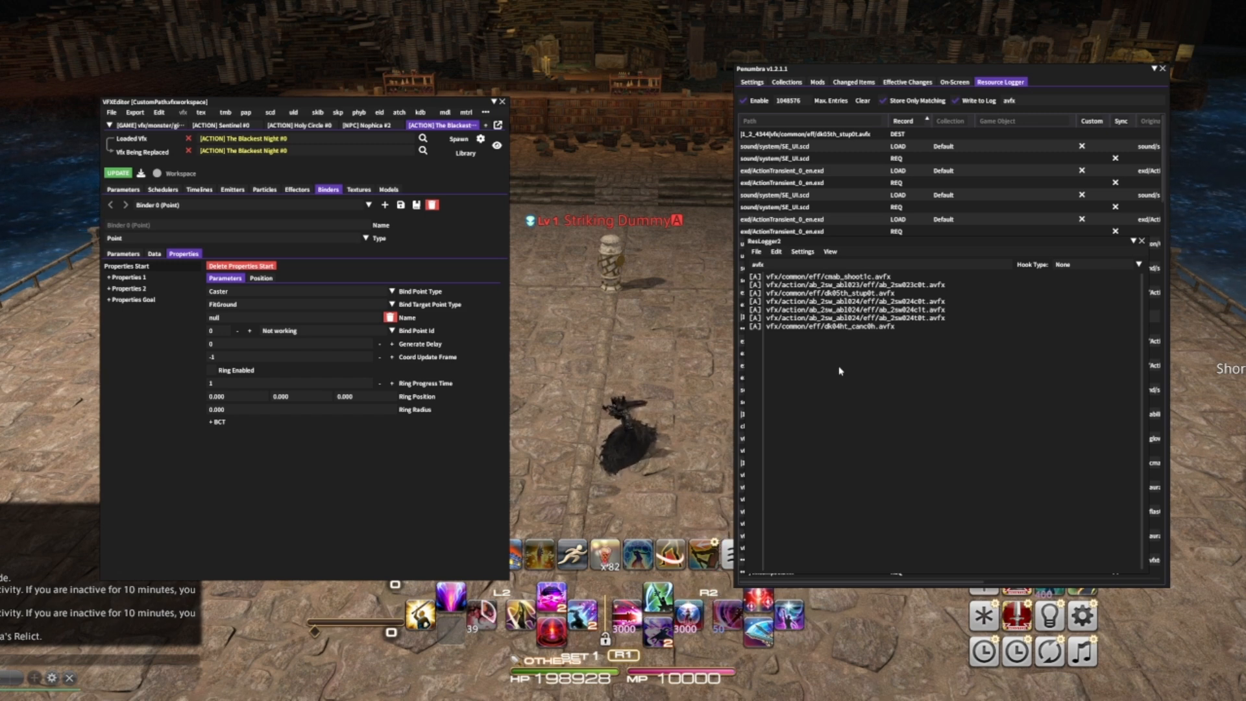
left_click(498, 148)
left_click(1142, 242)
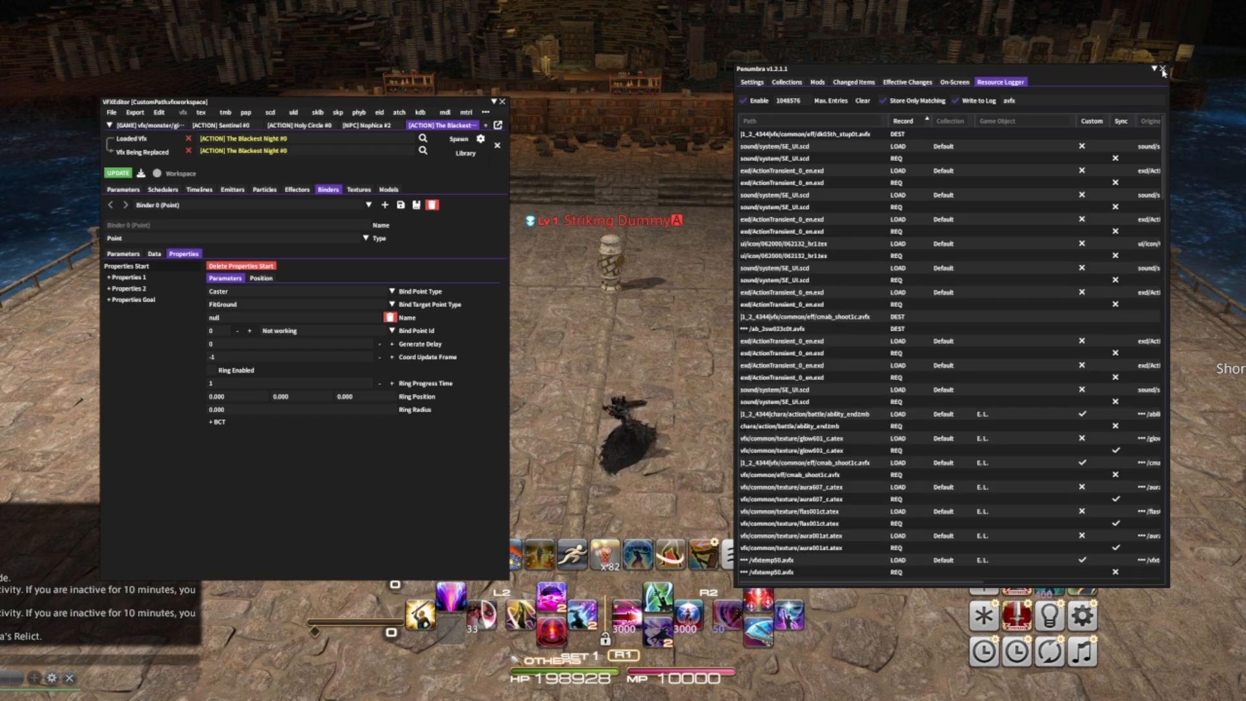
left_click(1162, 69)
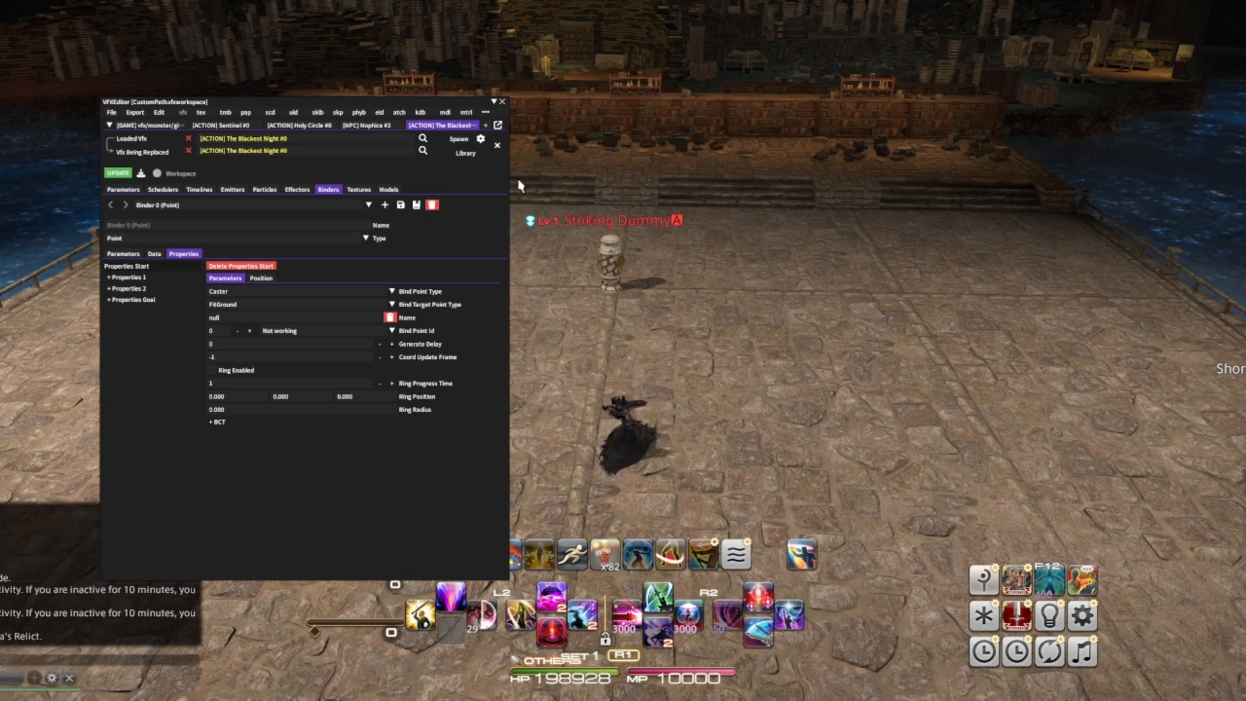
- Cast The Blackest Night with the VFX overlay on to view its file paths beside the character
left_click(501, 149)
left_click(501, 153)
left_click(690, 616)
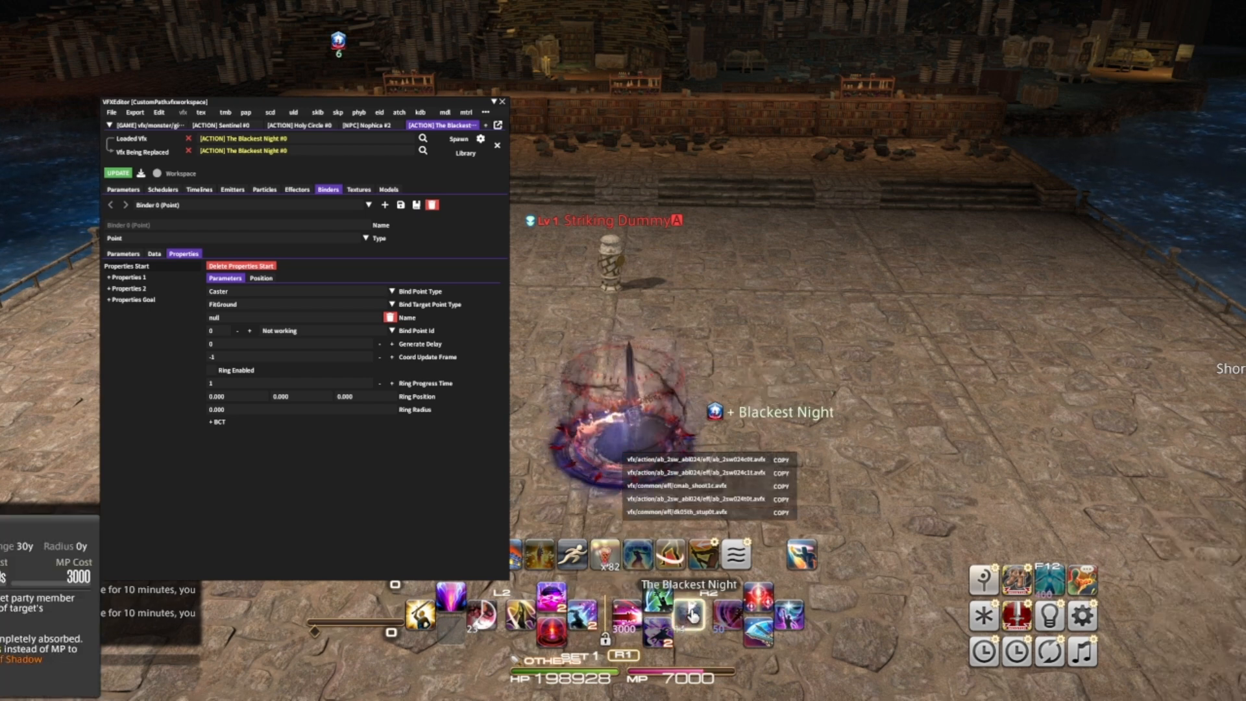
- Switch from the VFX overlay to the Tmb Editor's overlay, and use Dark Mind to view its TMB paths in game
left_click(497, 149)
left_click(226, 113)
left_click(481, 156)
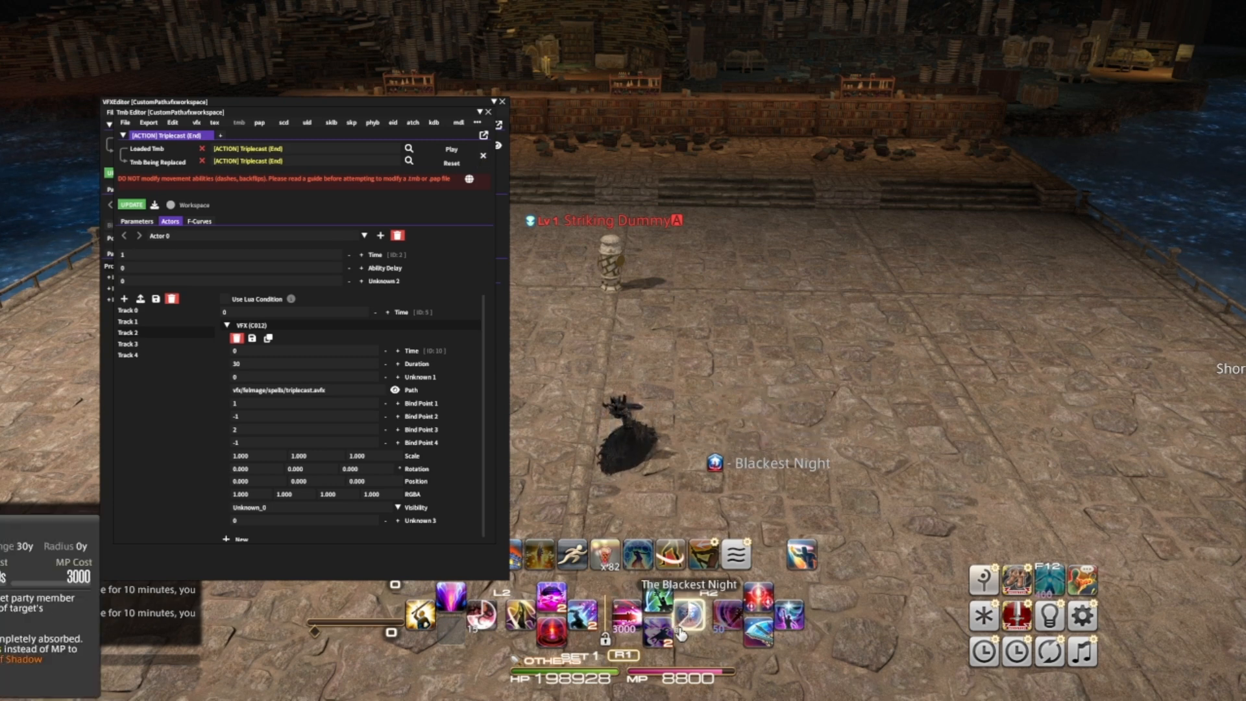
left_click(525, 617)
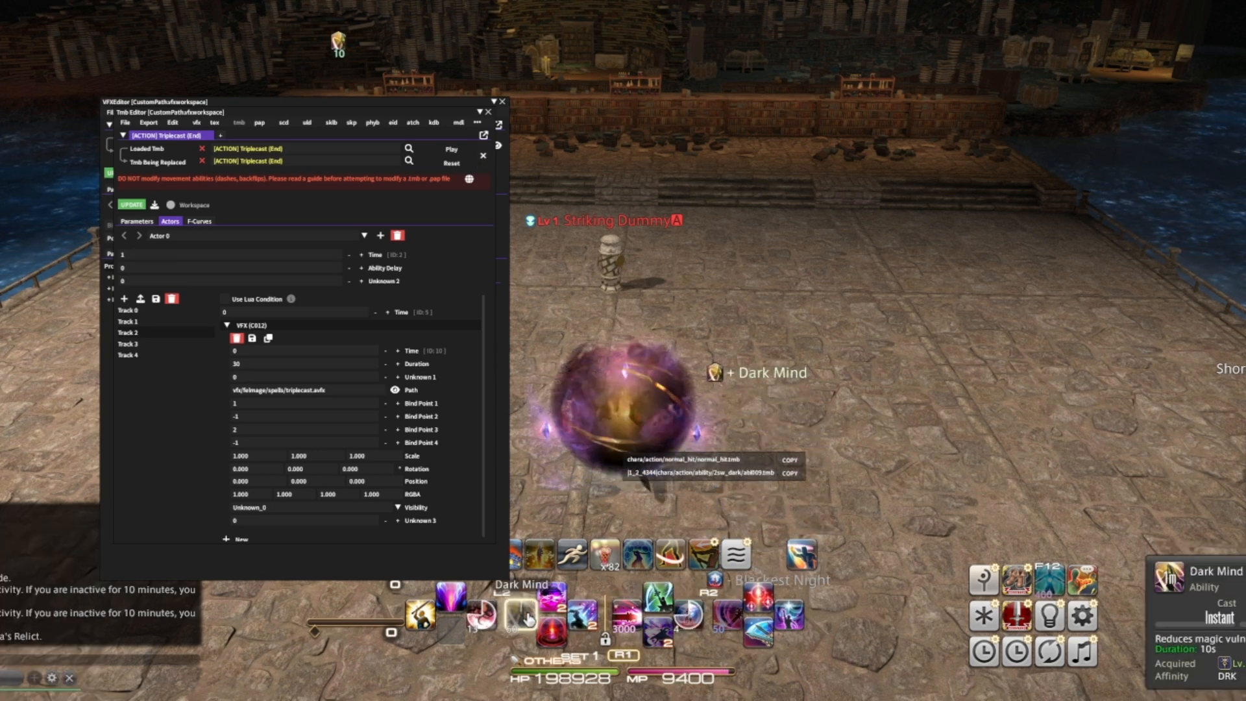